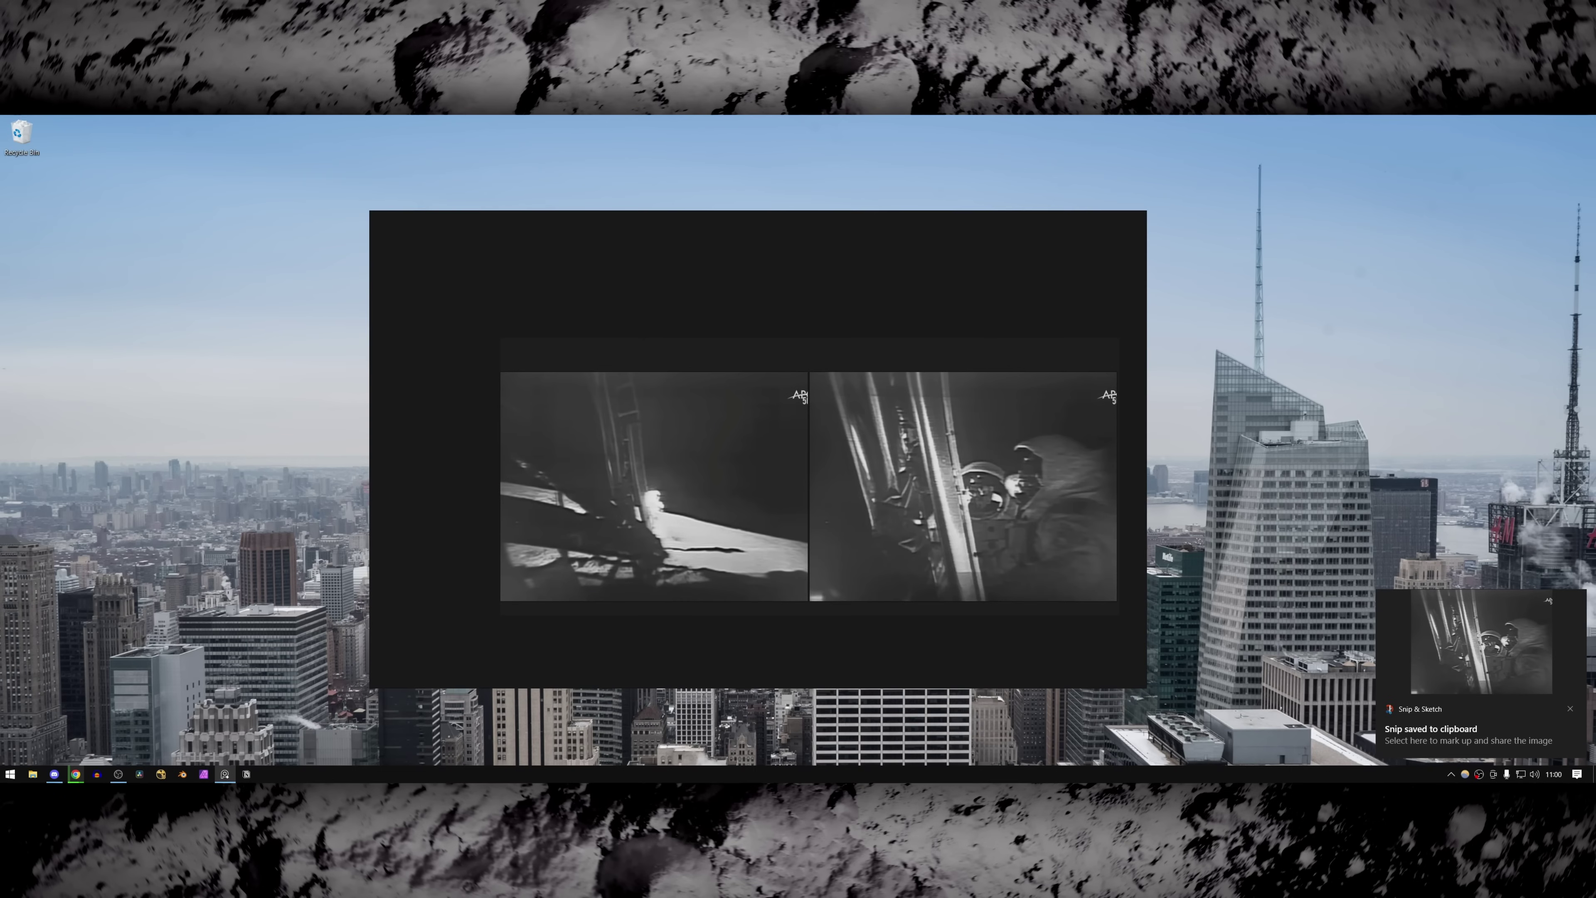
- Paste the snipped Apollo 11 moon footage frames onto the PureRef board as a grid
key("ctrl+v")
key("ctrl+v")
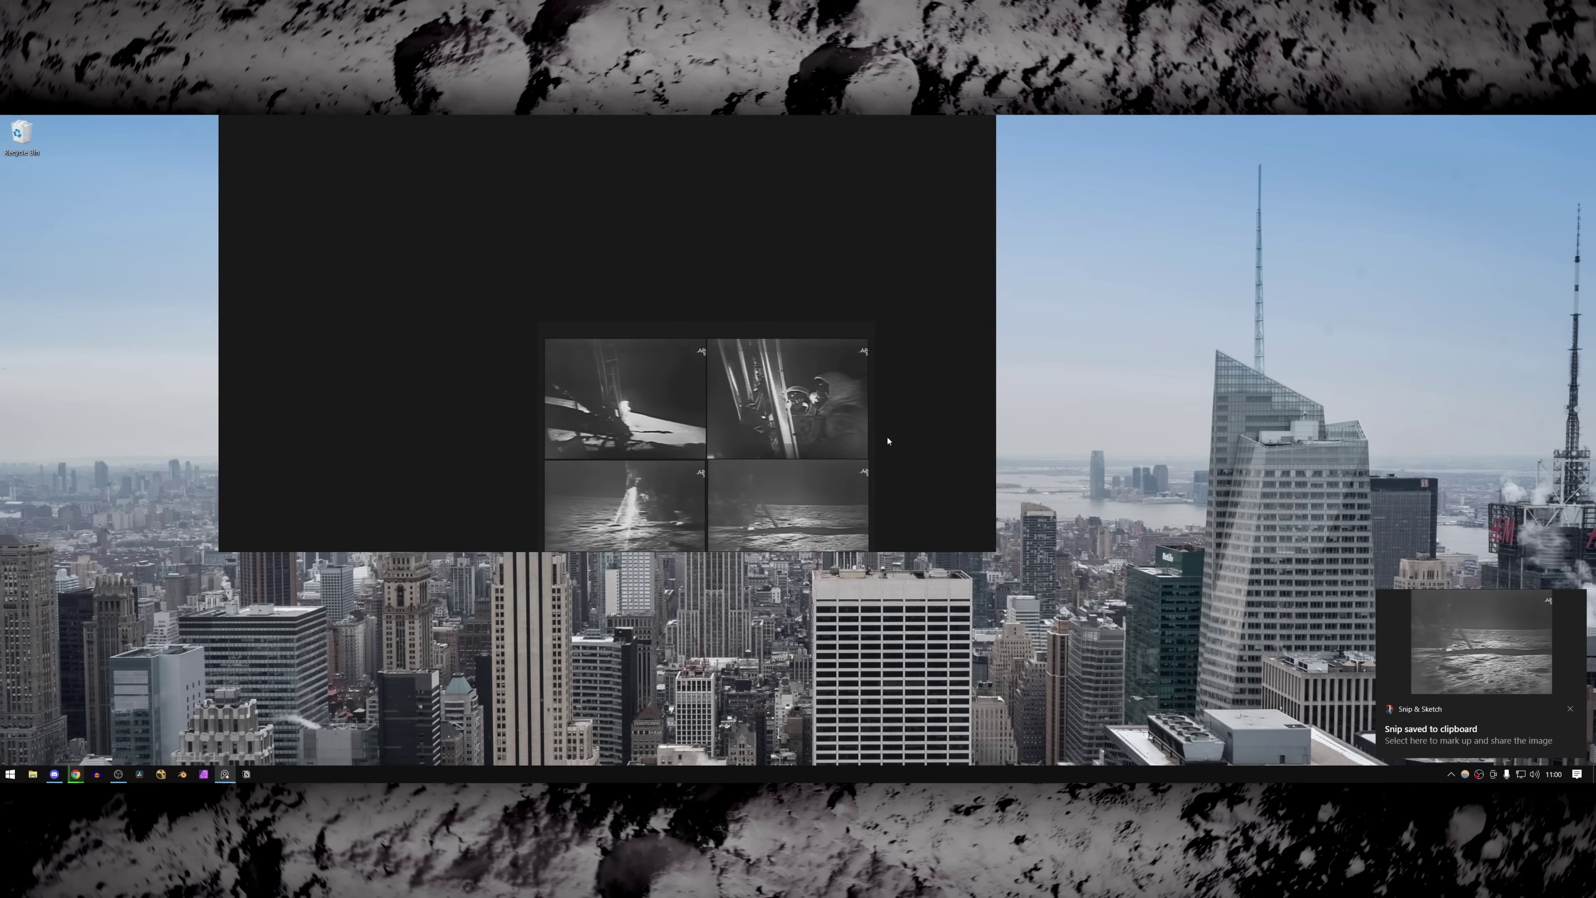
key("ctrl+v")
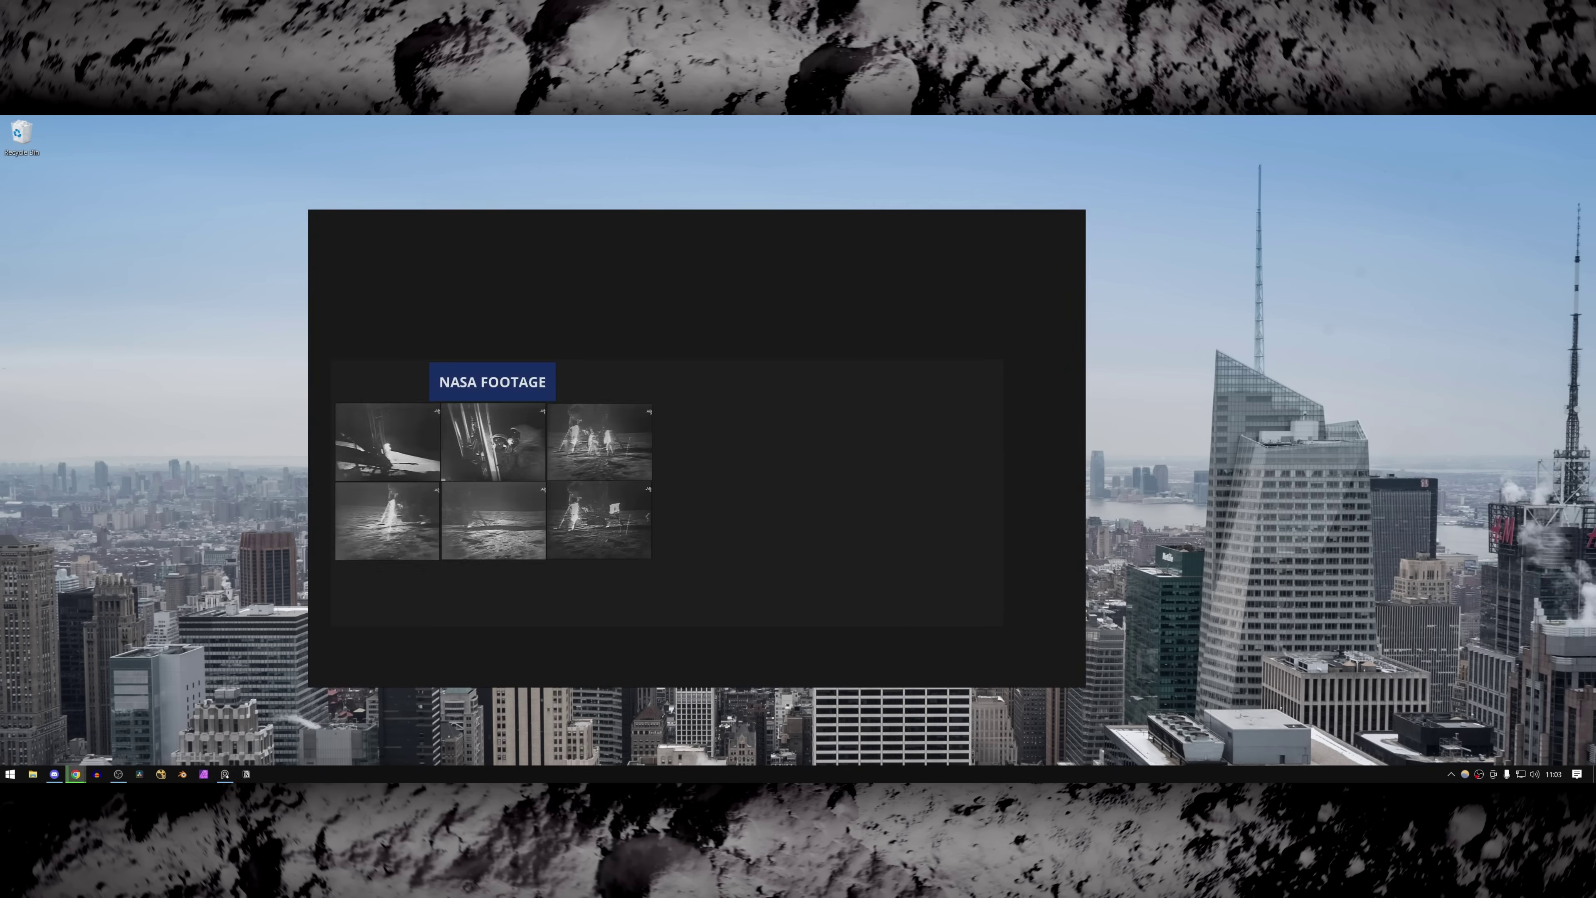
key("ctrl+v")
key("ctrl+v")
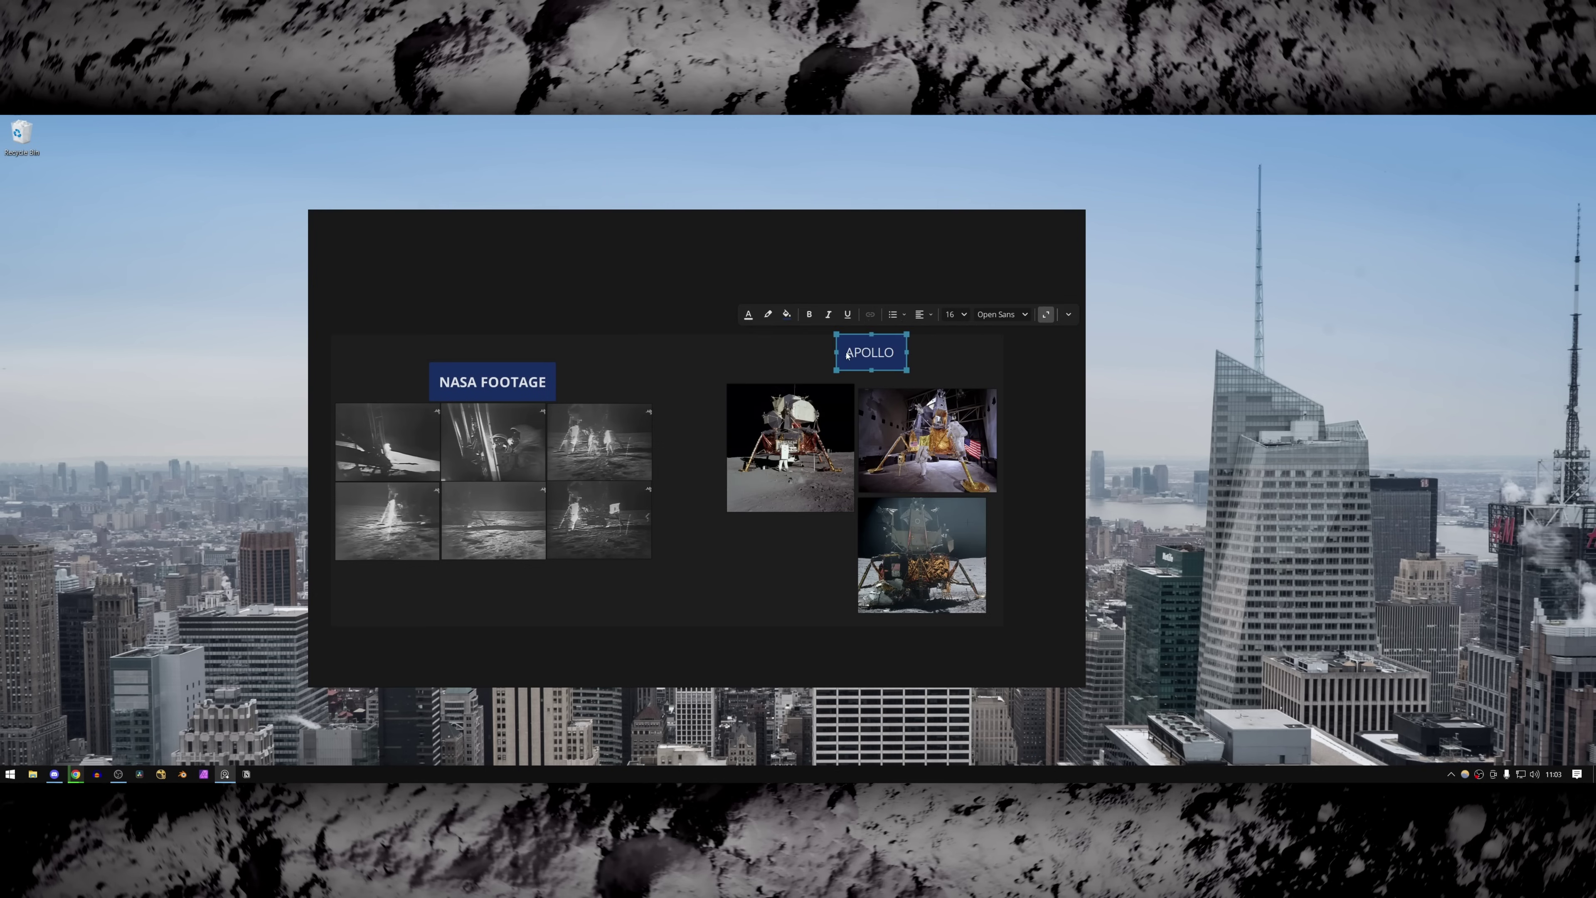
- Make the PureRef label text bold on a yellow background
left_click(810, 315)
left_click(786, 315)
left_click(646, 505)
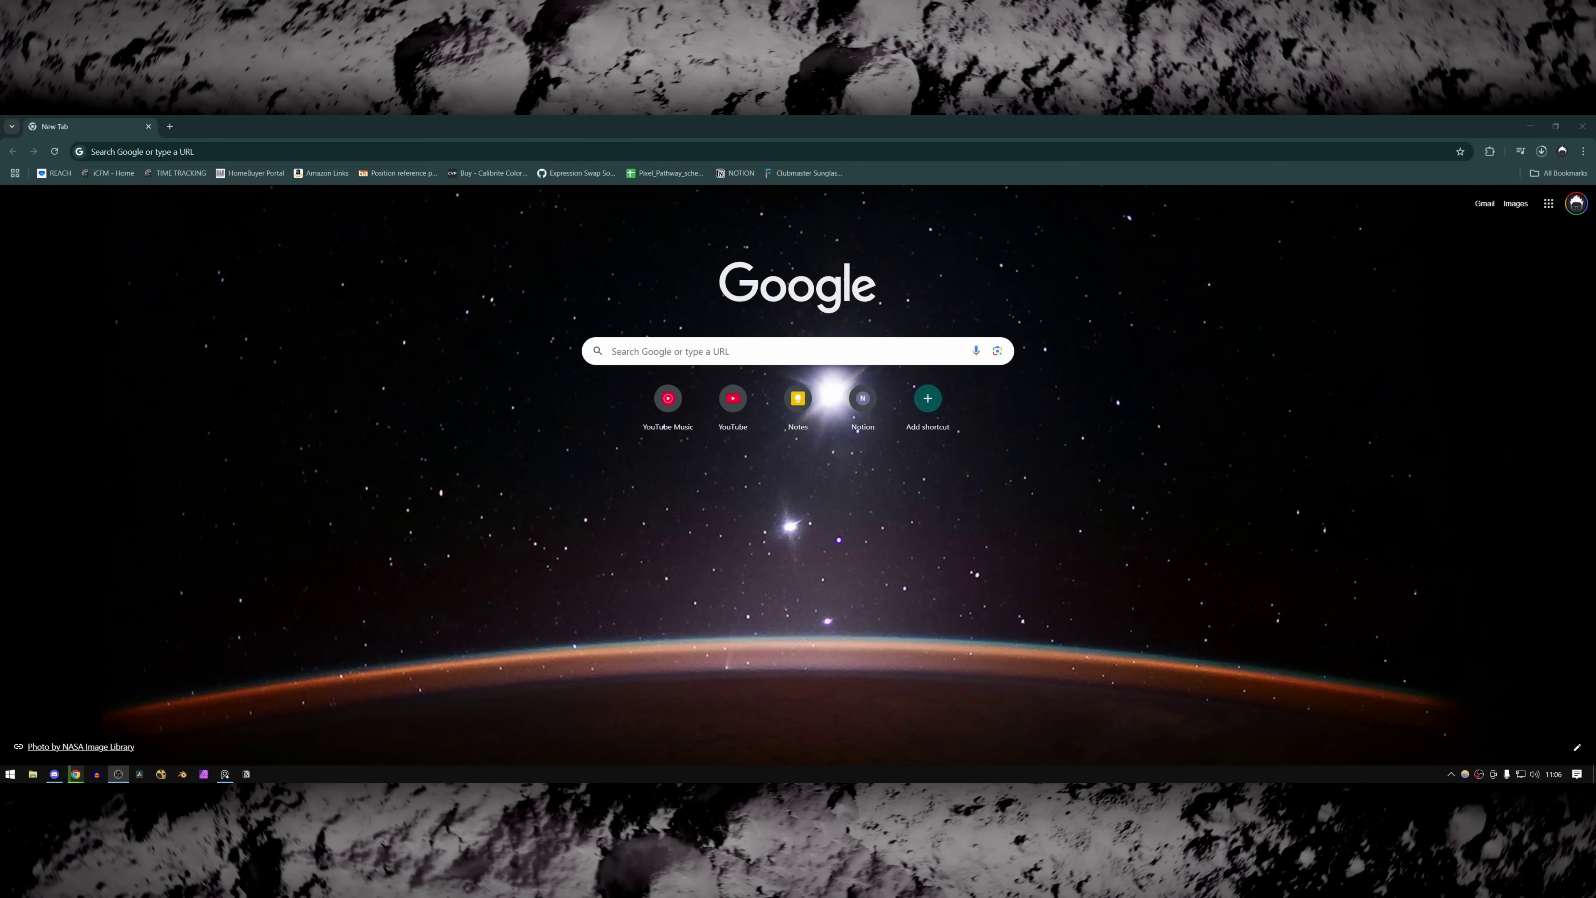
- Search 'apollo 11 lander free 3d model' and inspect the Apollo 11 Lunar Module model
left_click(331, 152)
type("apollo 11 lande")
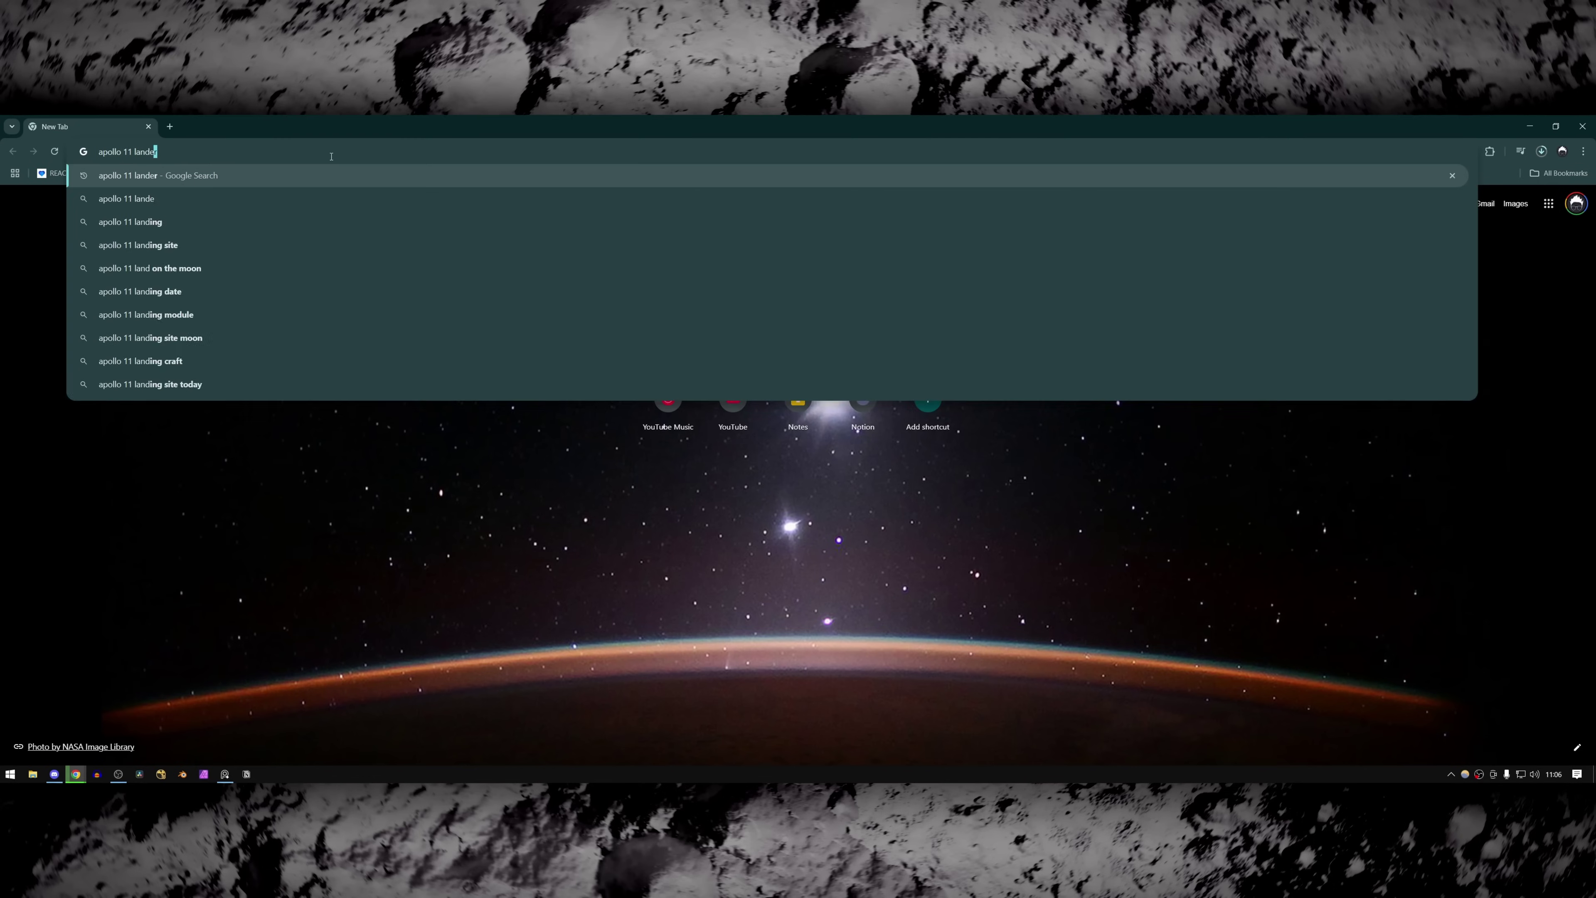
type("r free 3d model")
key("Return")
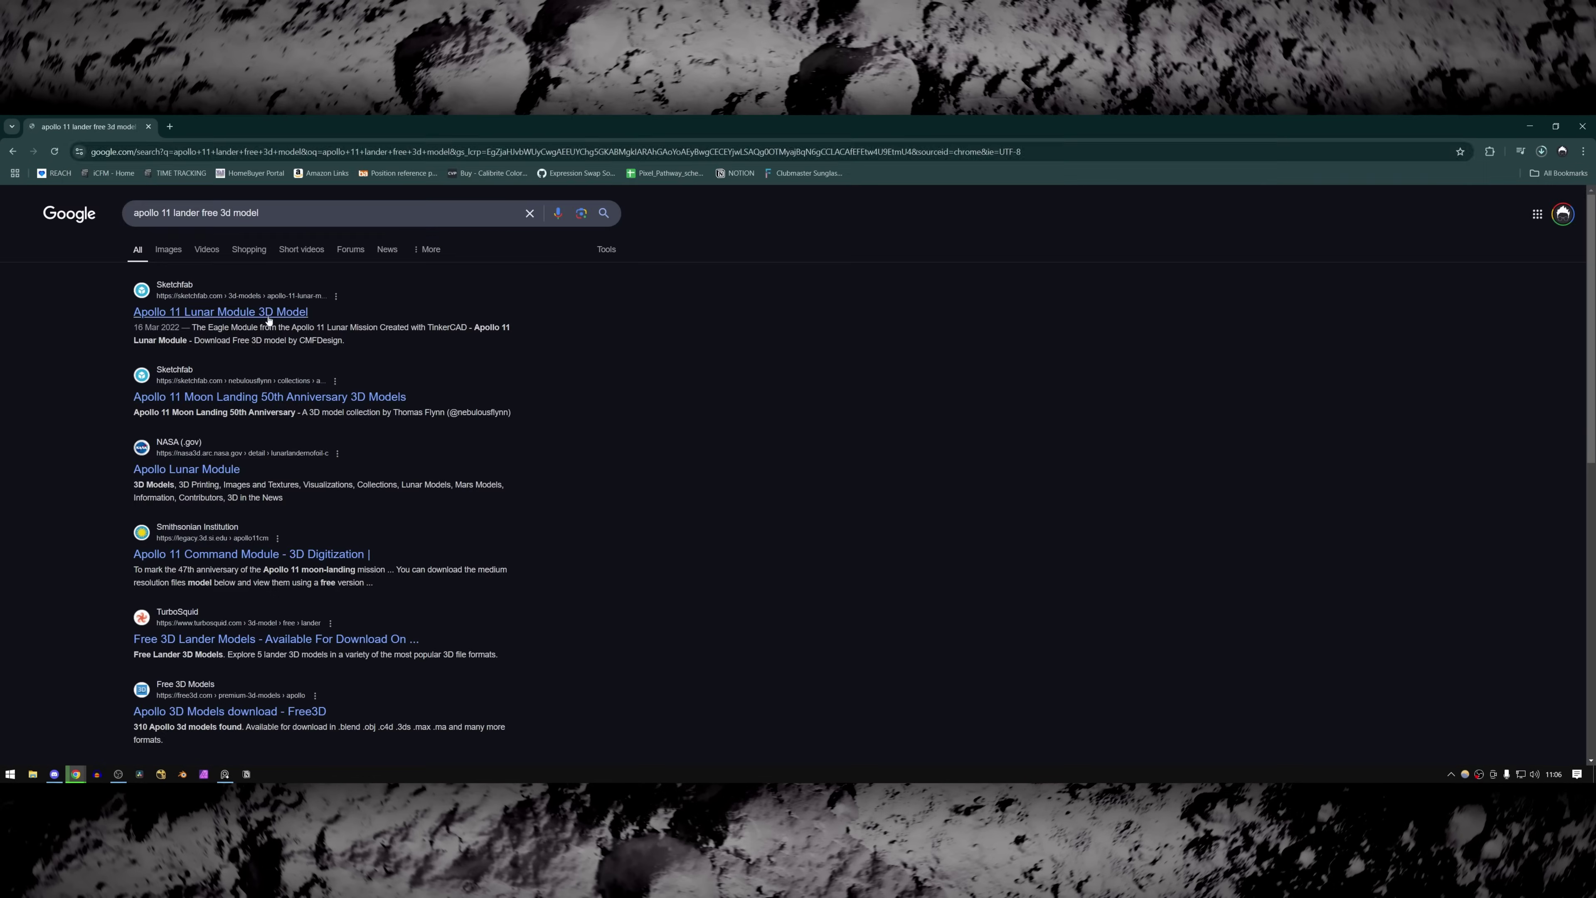
left_click(285, 314)
left_click_drag(645, 514, 742, 516)
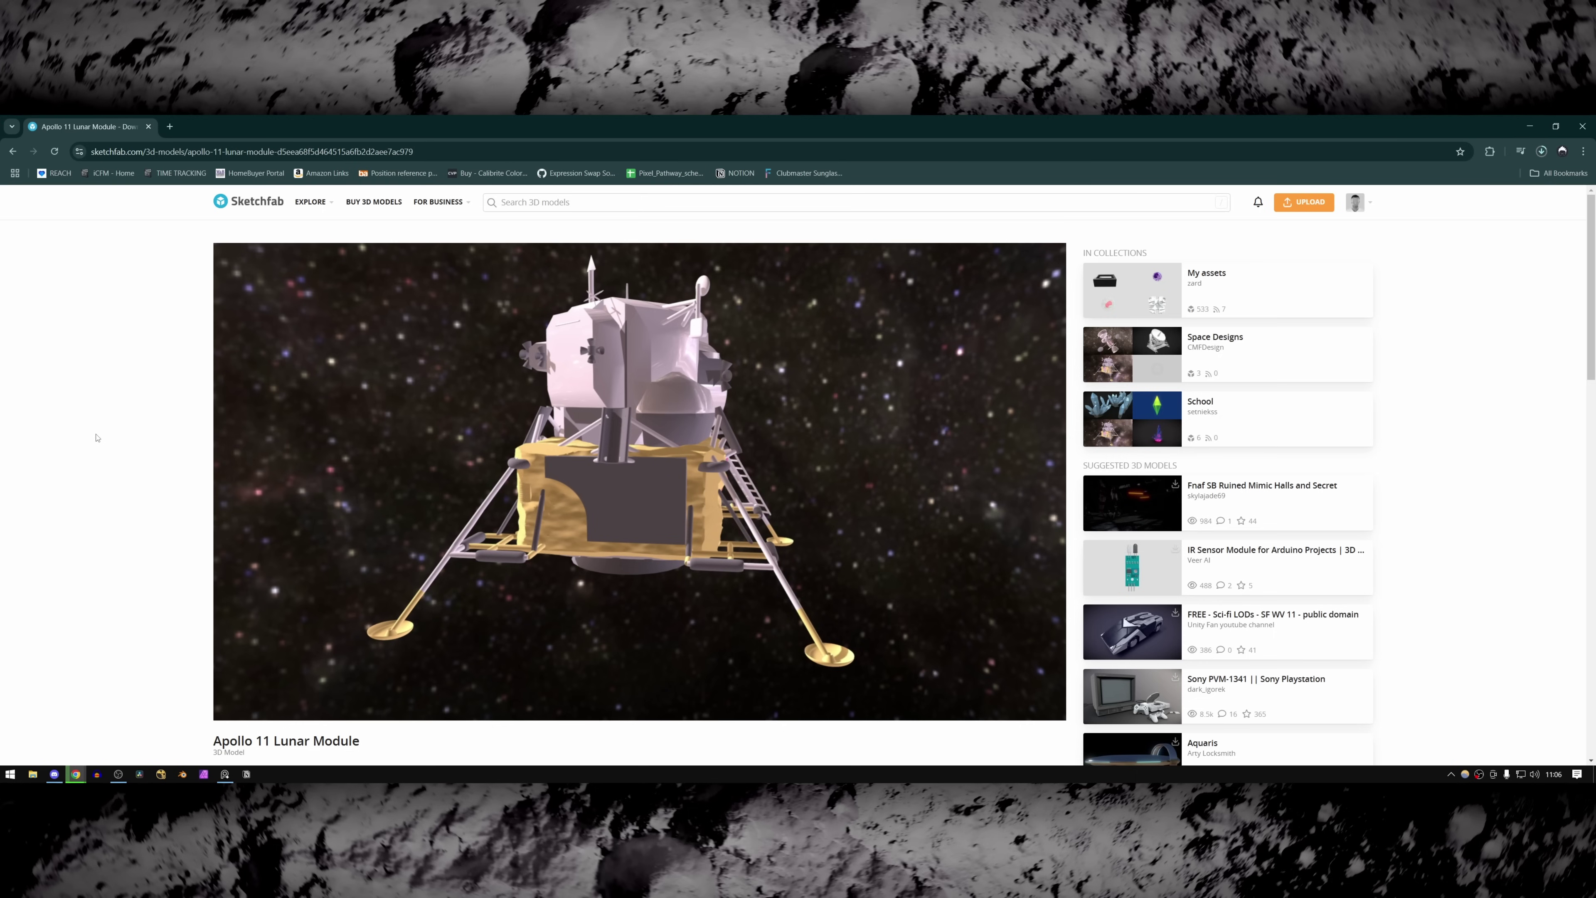
- Return to the anniversary collection, open the spacesuit model and orbit it sideways
key("alt+Left")
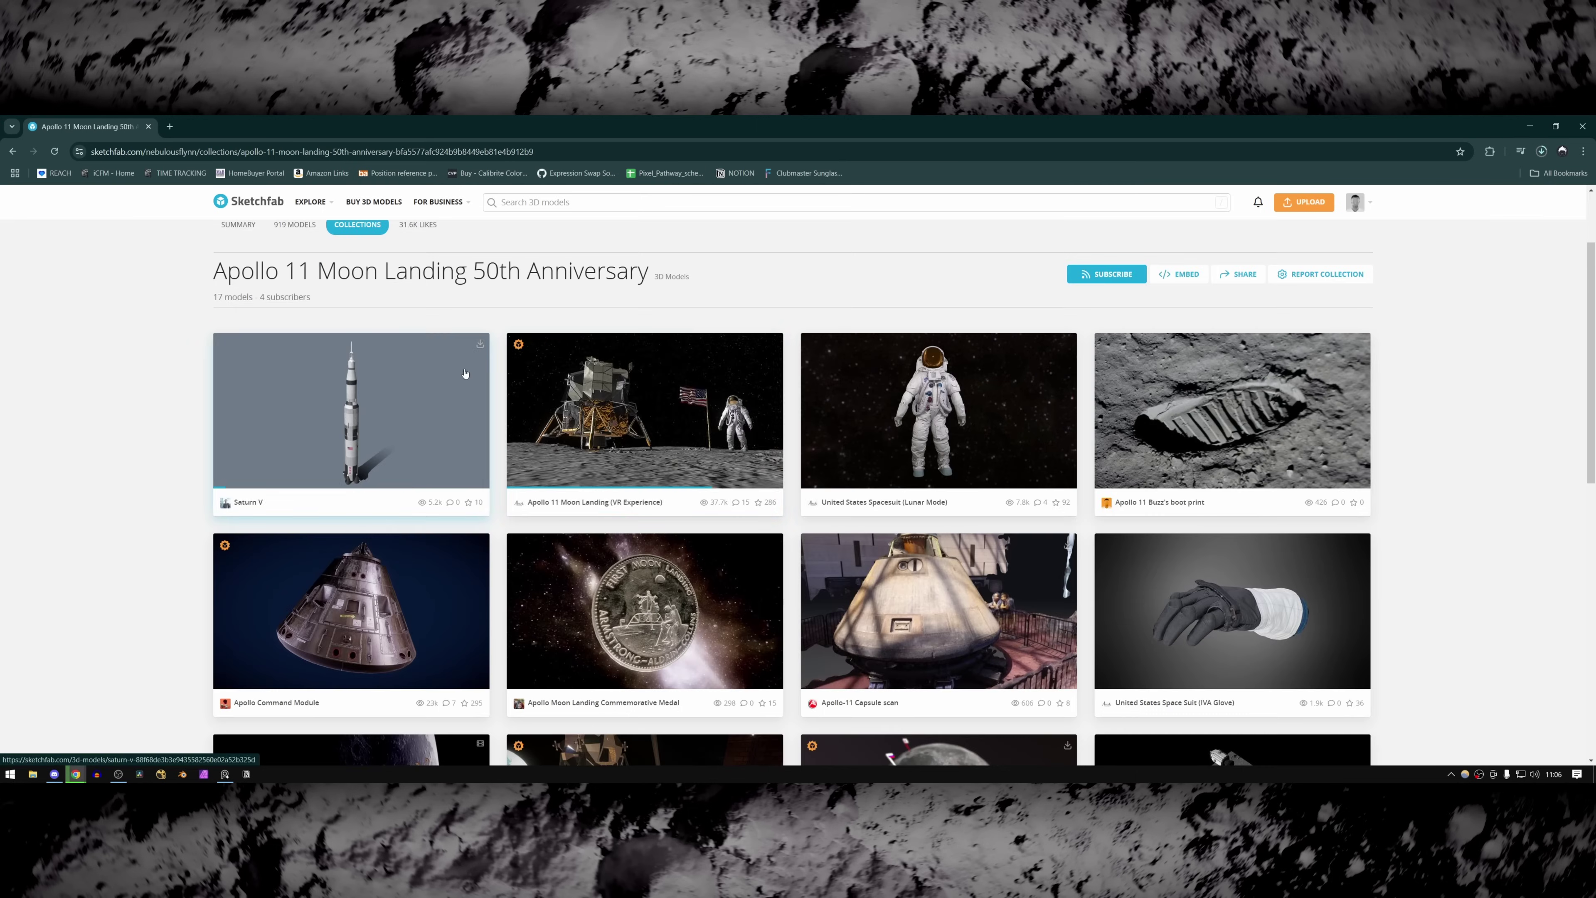
left_click(924, 437)
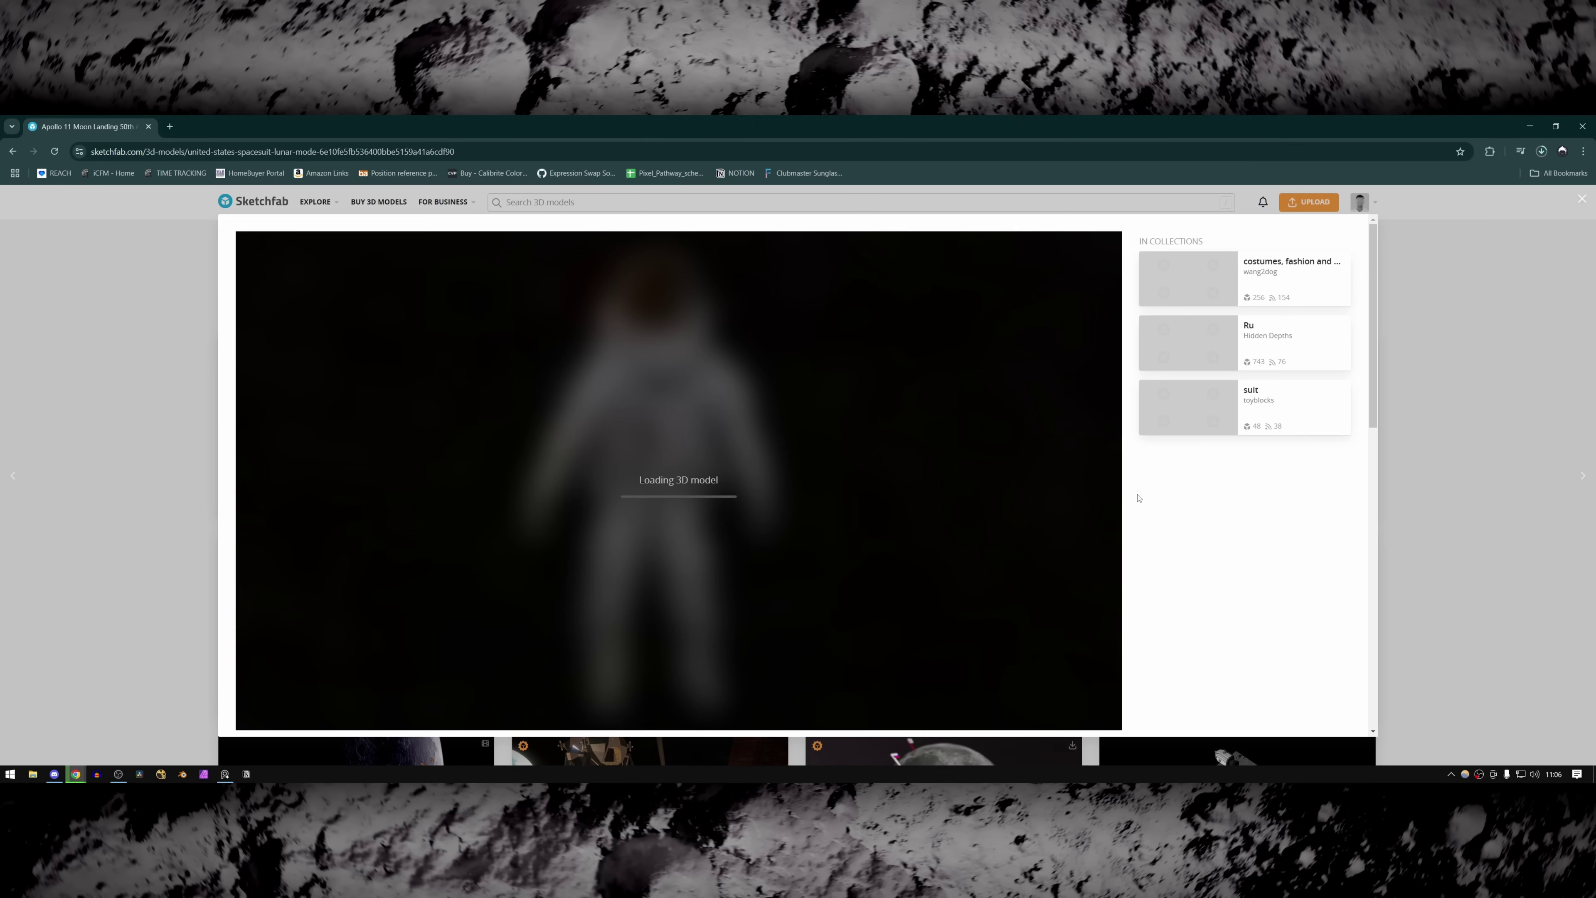
scroll(1141, 498, "down", 3)
scroll(1143, 498, "up", 3)
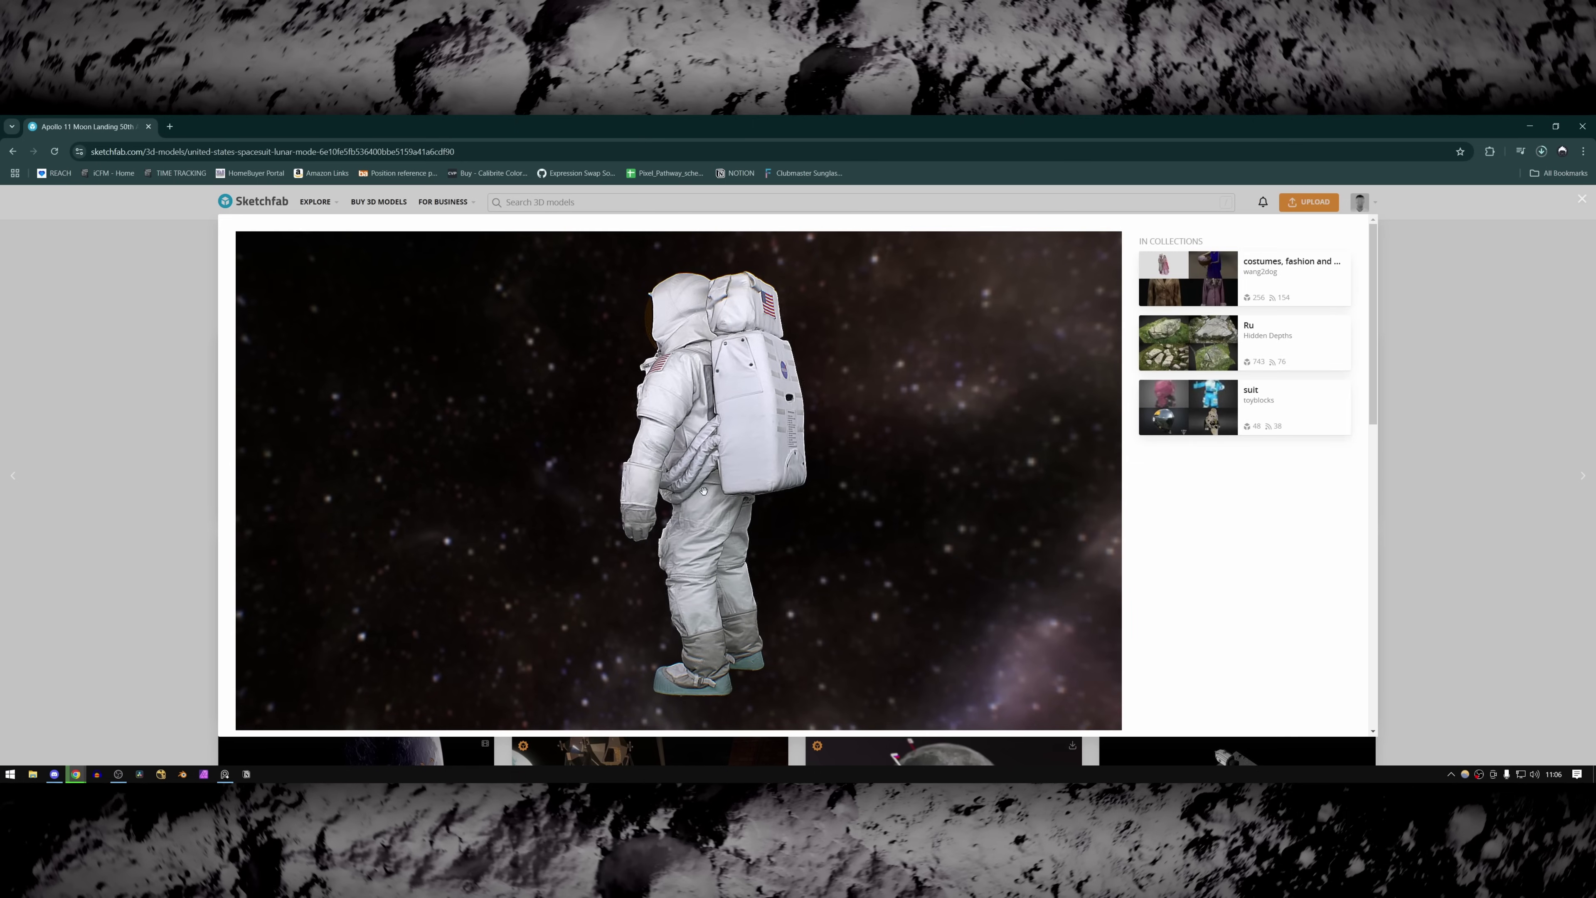
left_click_drag(686, 491, 930, 503)
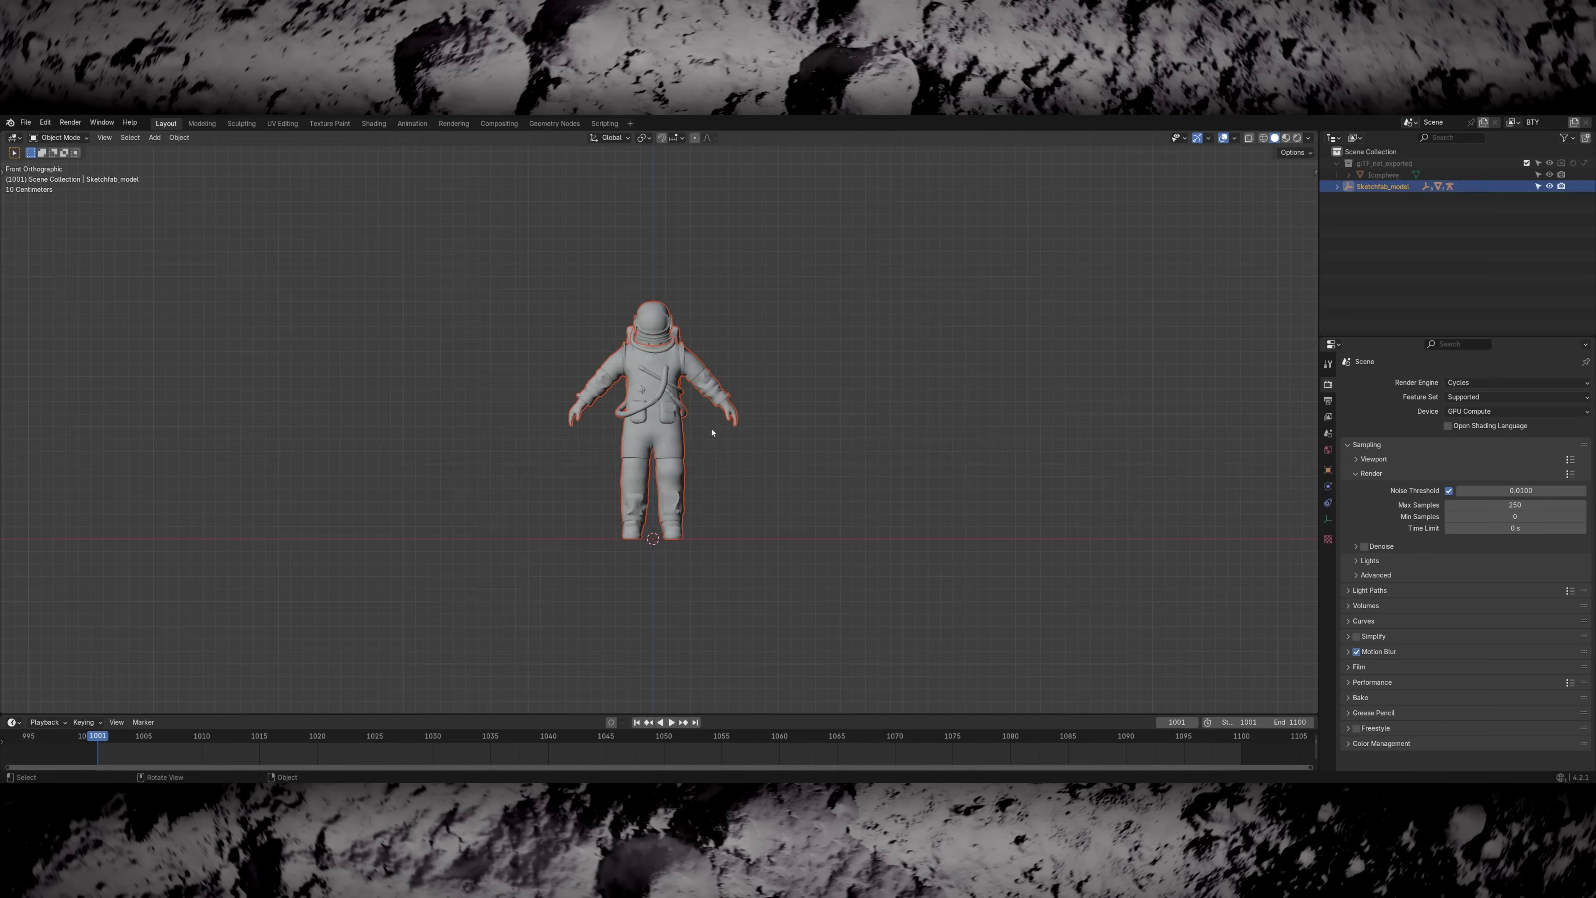
- Add a human meta-rig, switch to posing and hide the leg tweak bone collections
mouse_move(691, 605)
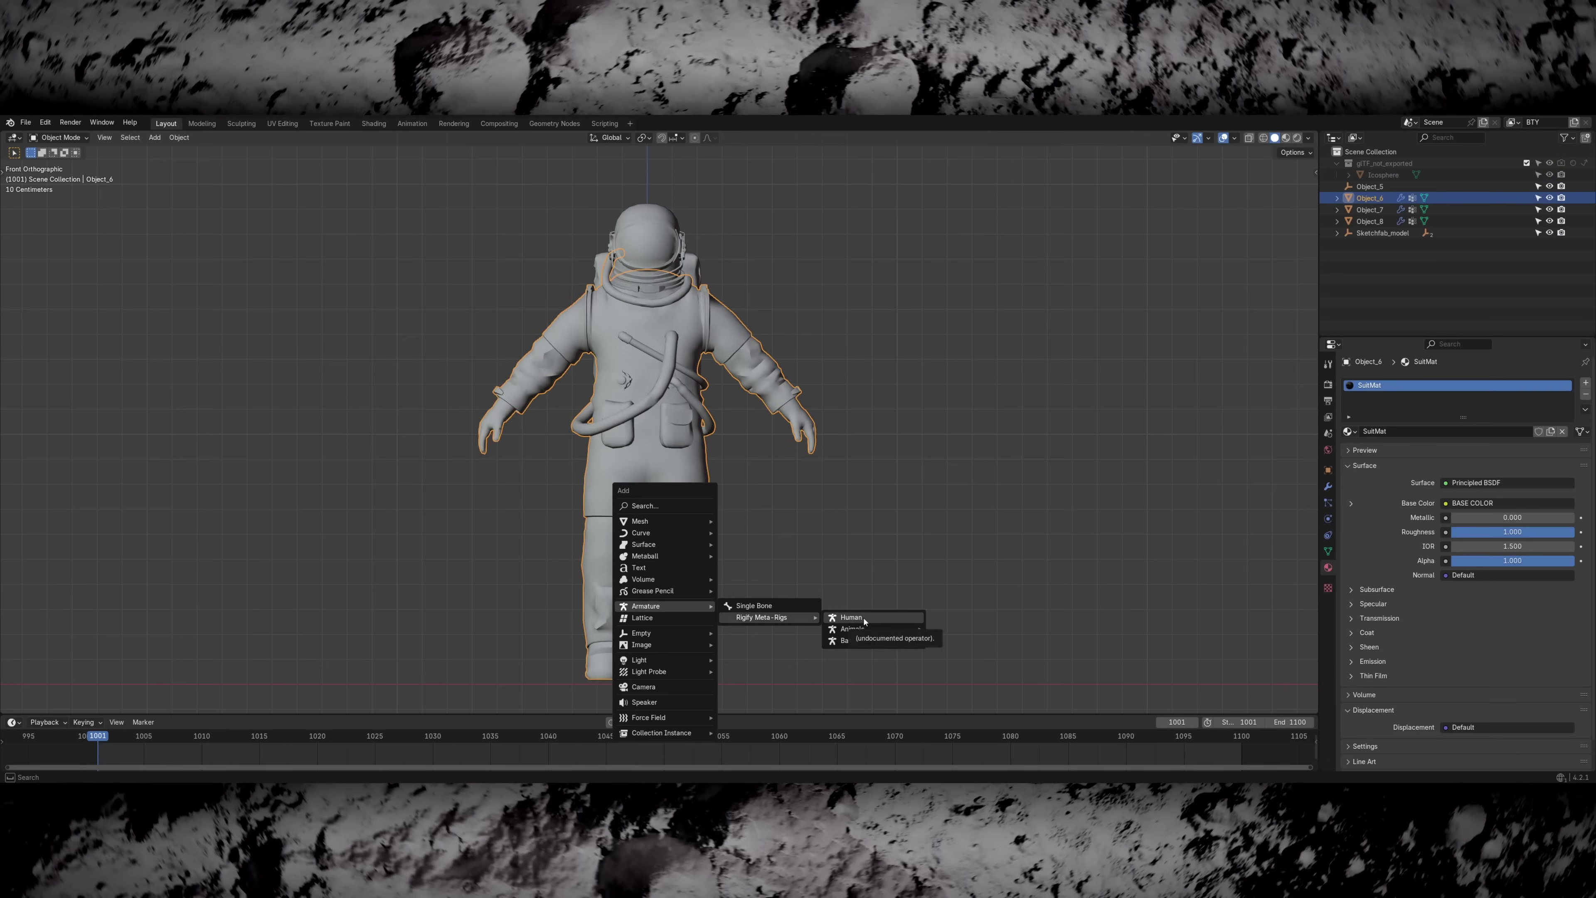
left_click(855, 617)
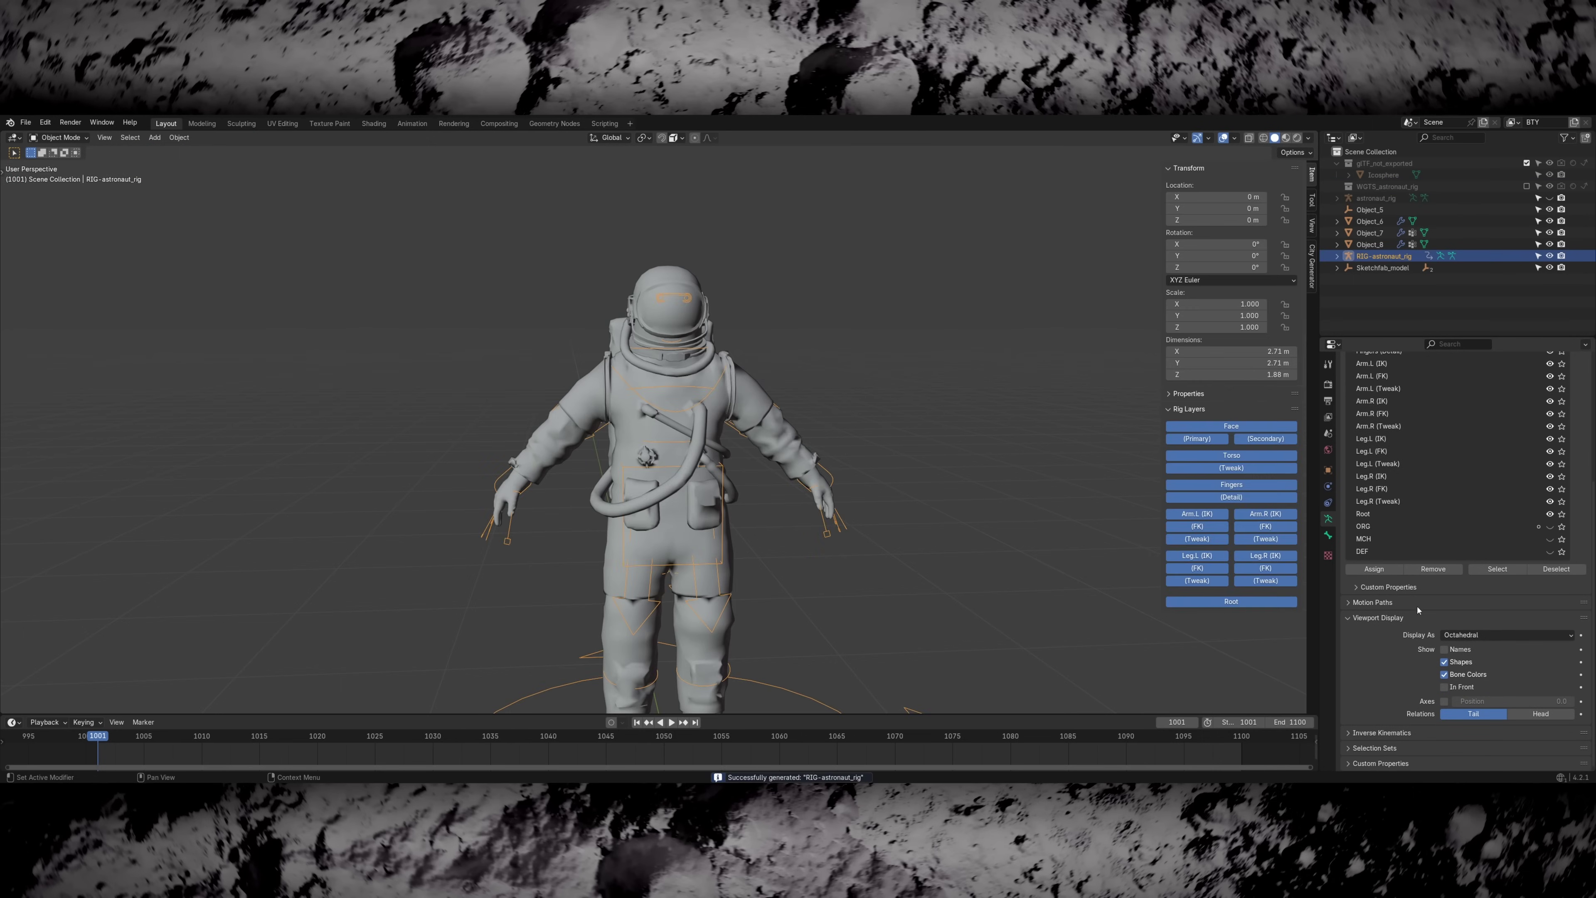
key("ctrl+Tab")
left_click_drag(1198, 391, 1266, 395)
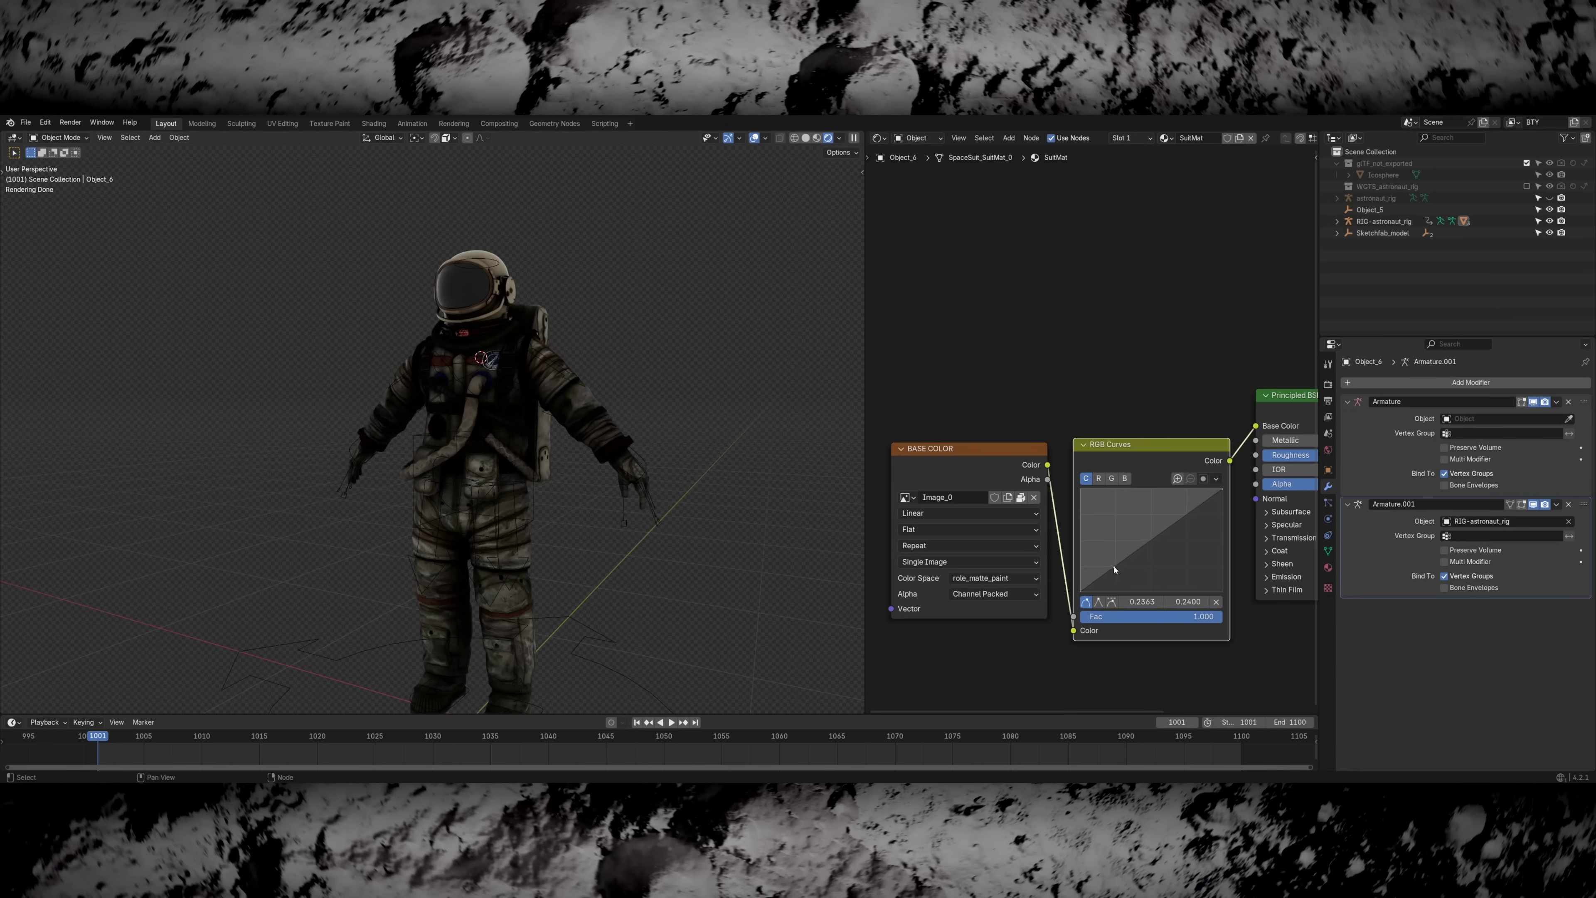
- Lift the dark end of the suit's colour curve and plug the Color Ramp into visor roughness
left_click_drag(1082, 585, 1079, 584)
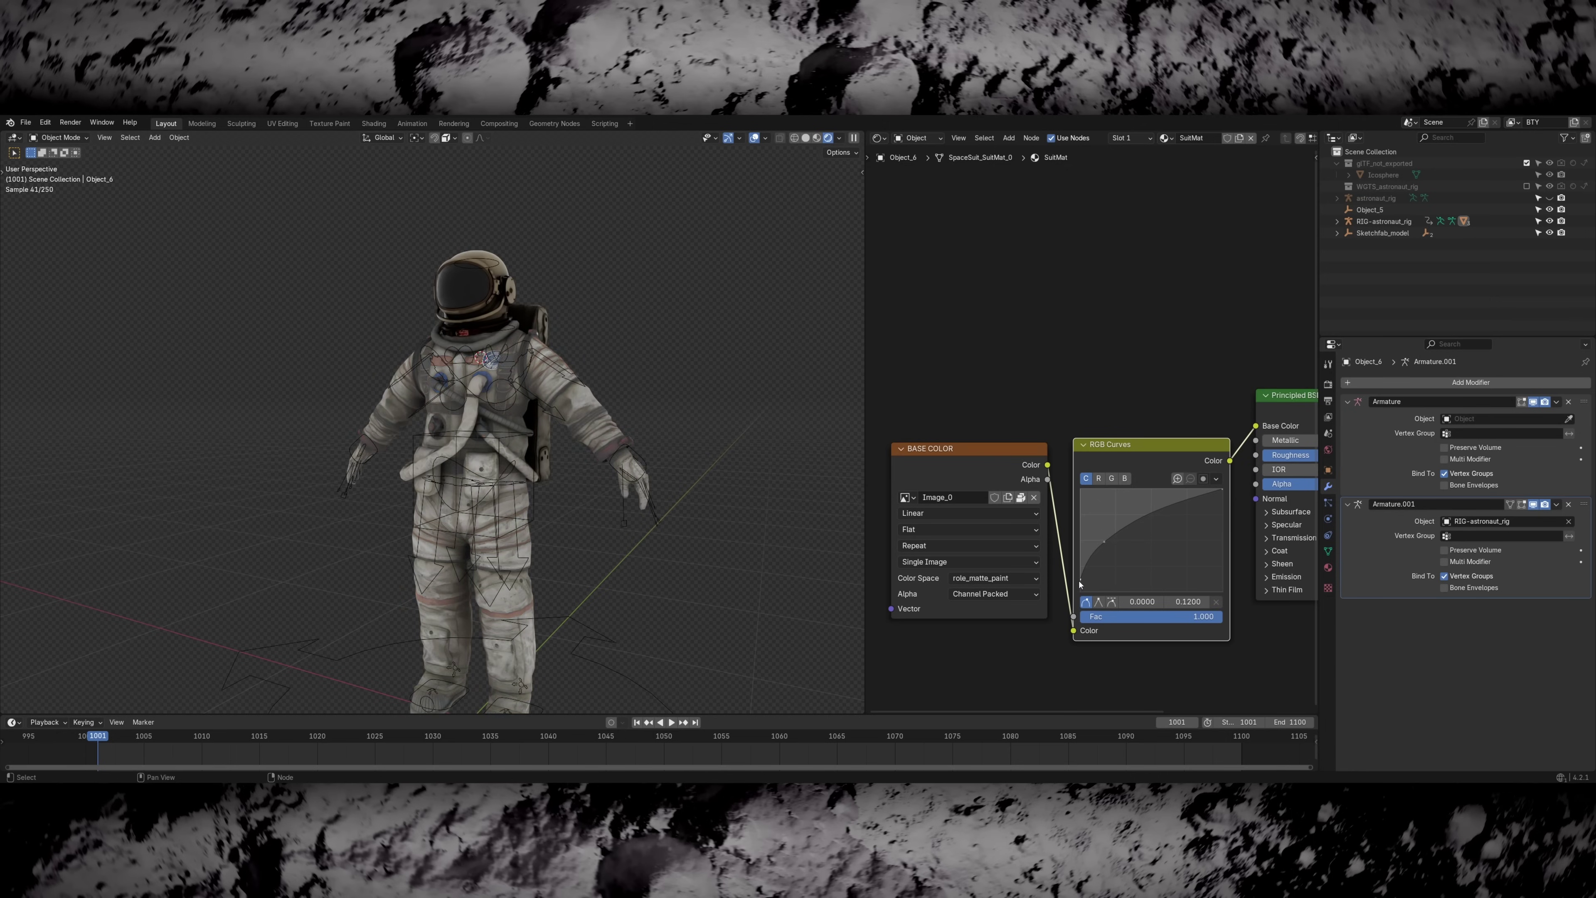
middle_click_drag(559, 562, 440, 553)
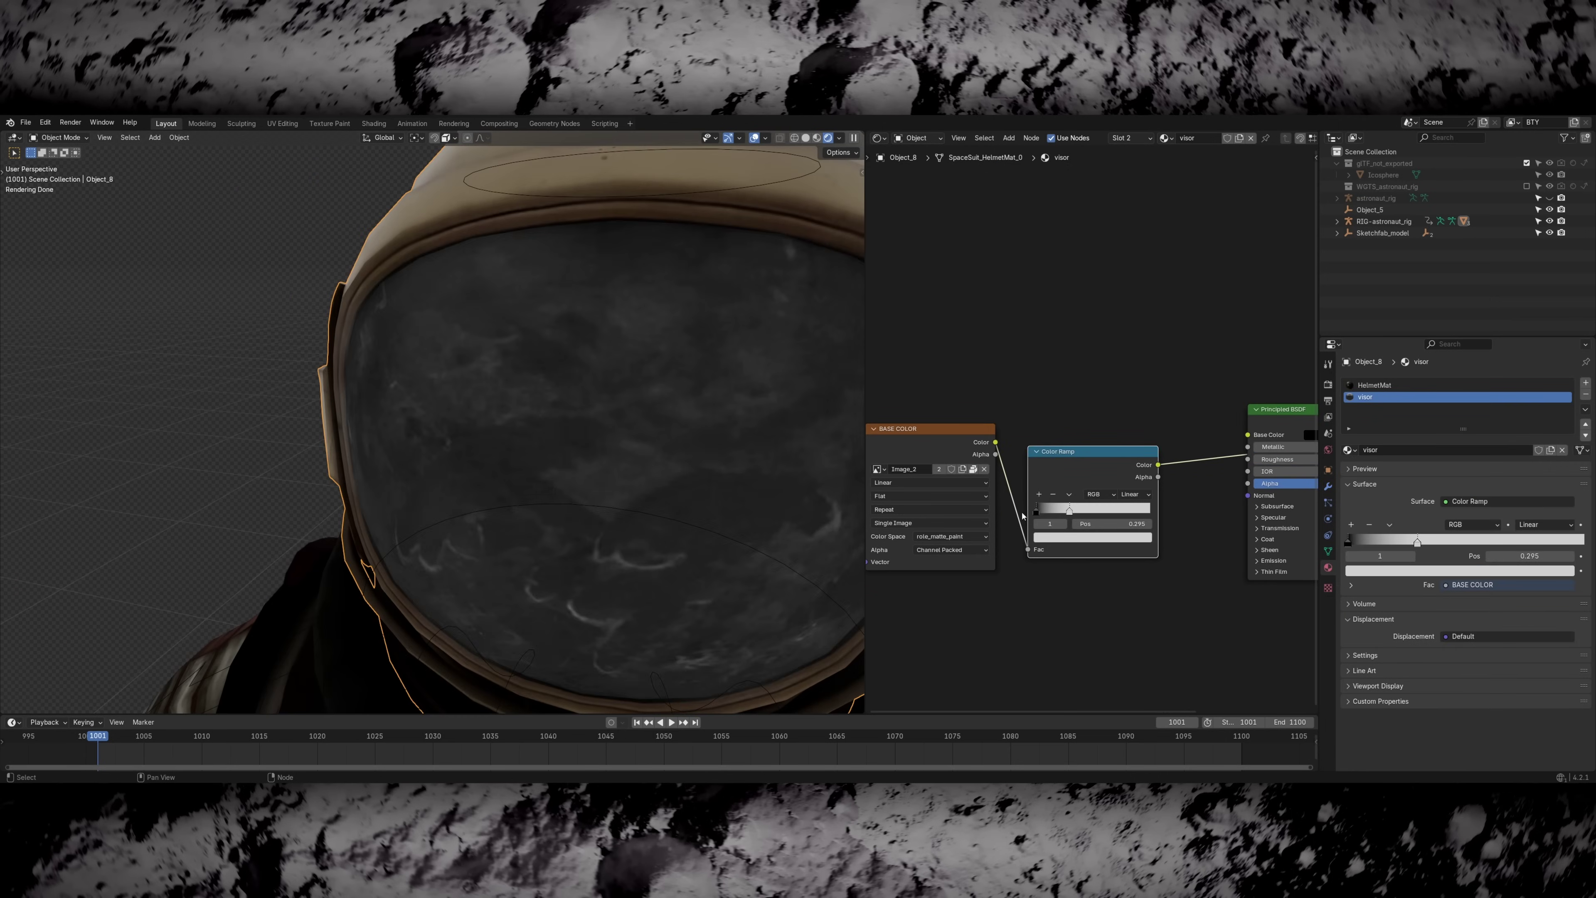
left_click_drag(1074, 463, 1164, 458)
left_click(1008, 536)
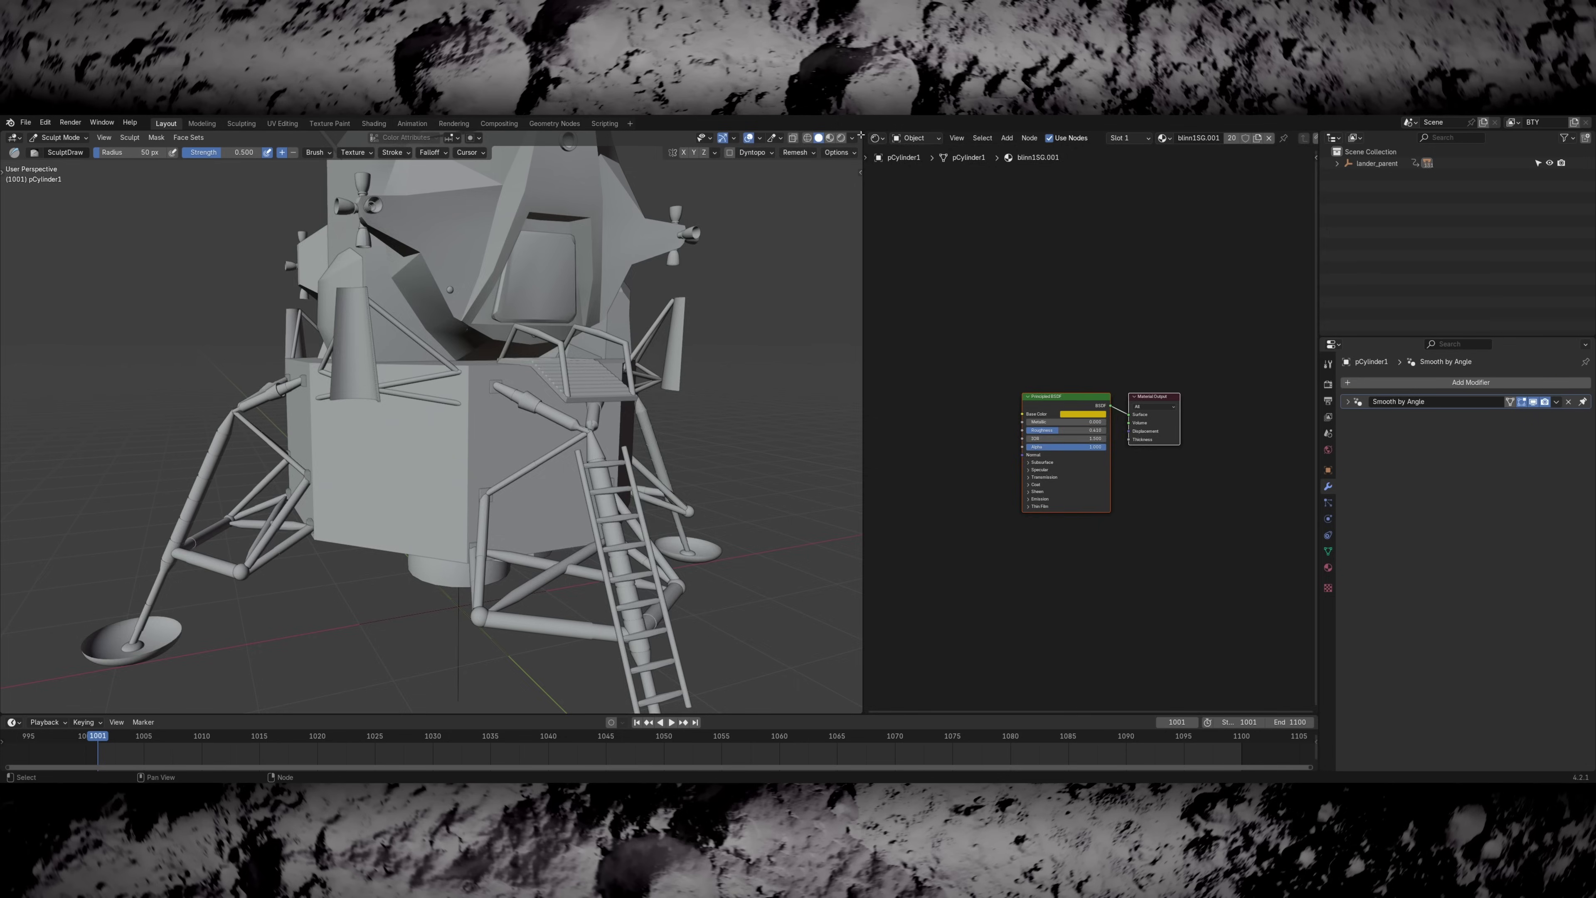
- Set the remesh voxel size to 0.021 m and isolate pCylinder1 in local view
scroll(713, 480, "up", 3)
key("r")
left_click(773, 500)
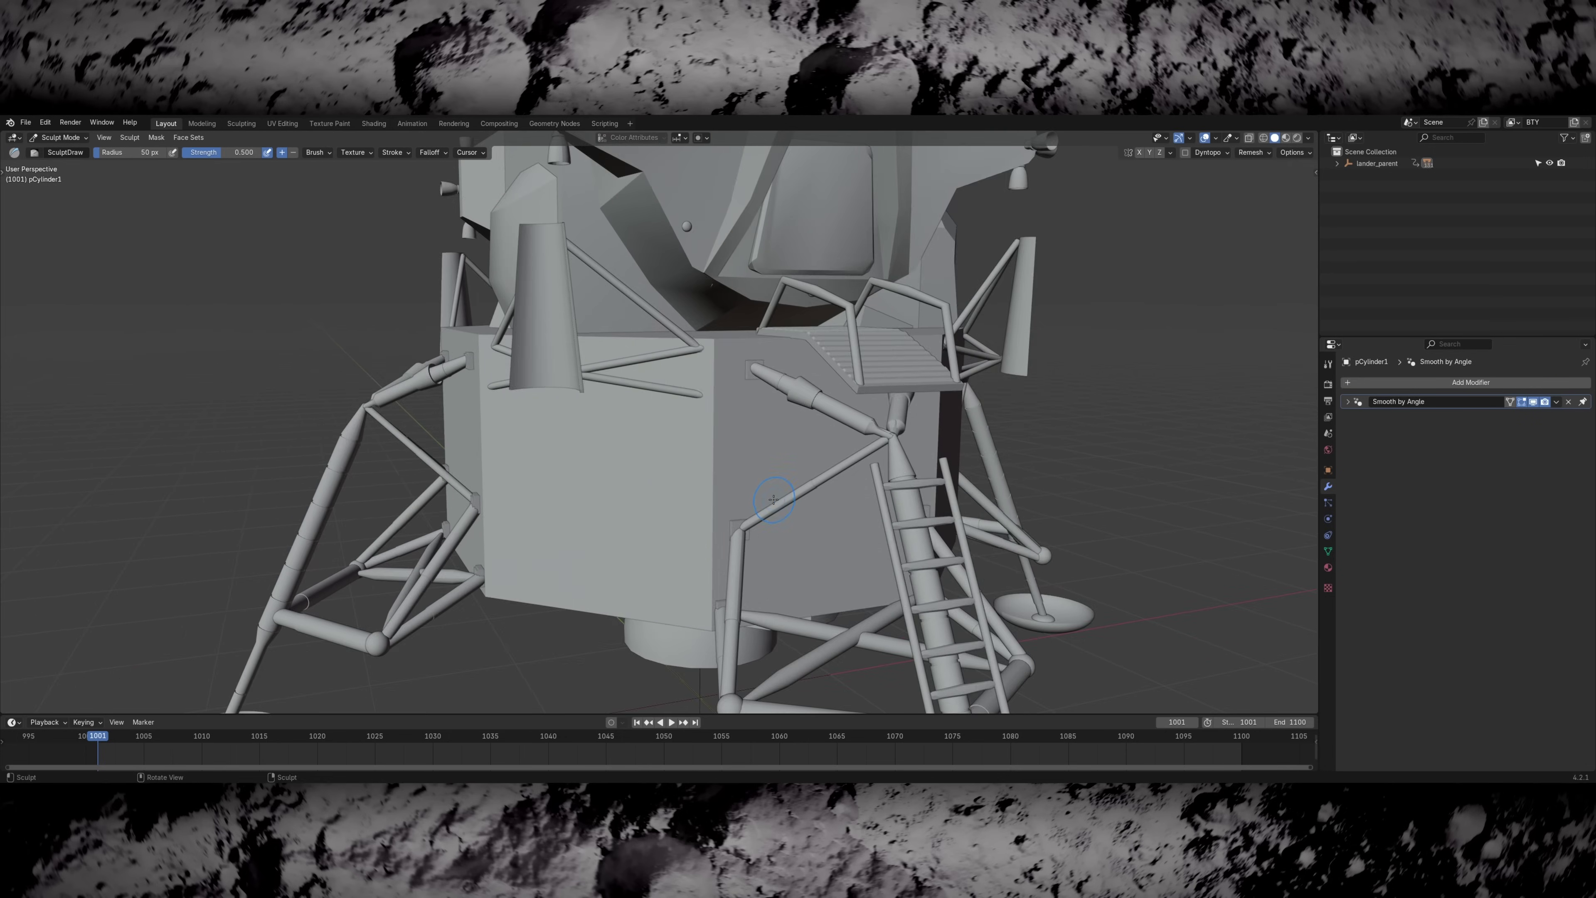
key("KP_Divide")
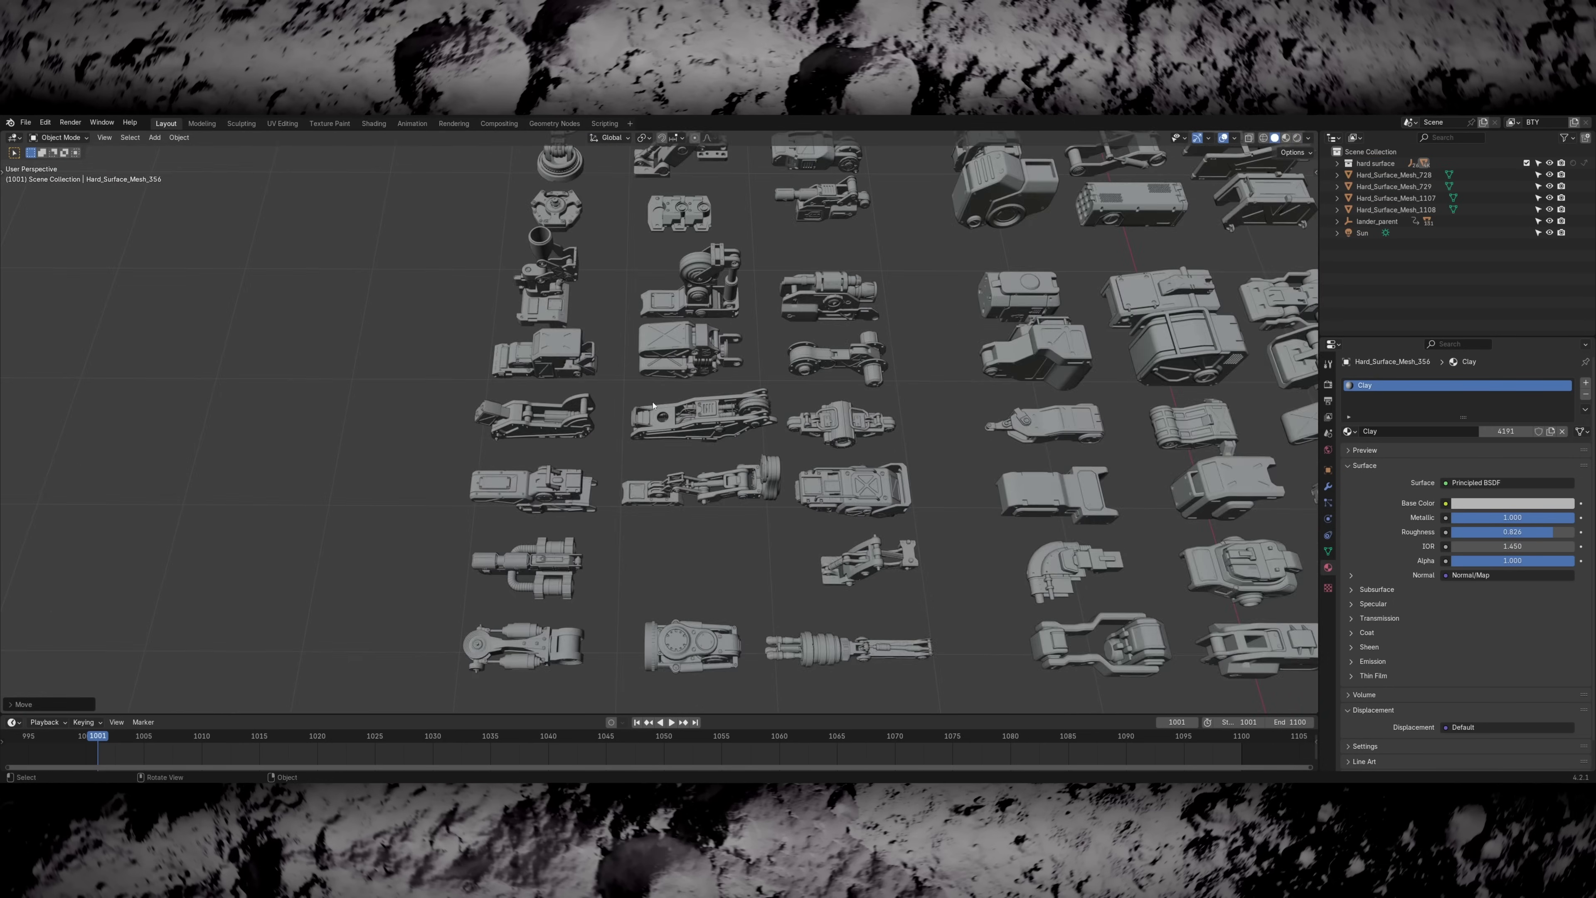
- Select the small plate kit part in X-ray view, then view the lander through the scene camera
key("alt+z")
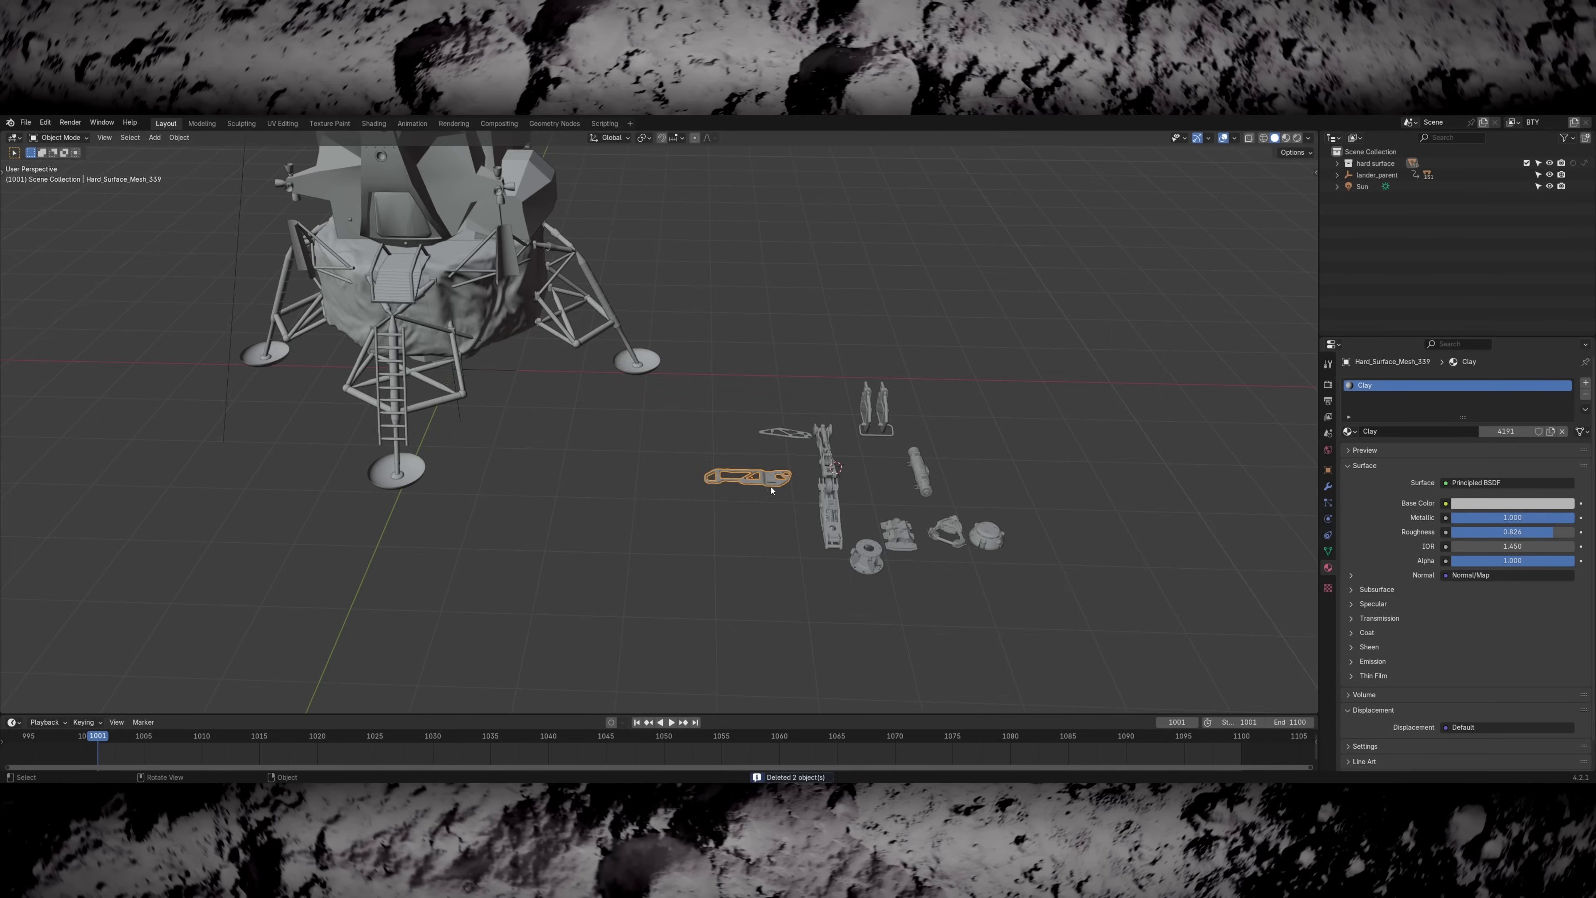
middle_click_drag(772, 491, 996, 452)
left_click(997, 452)
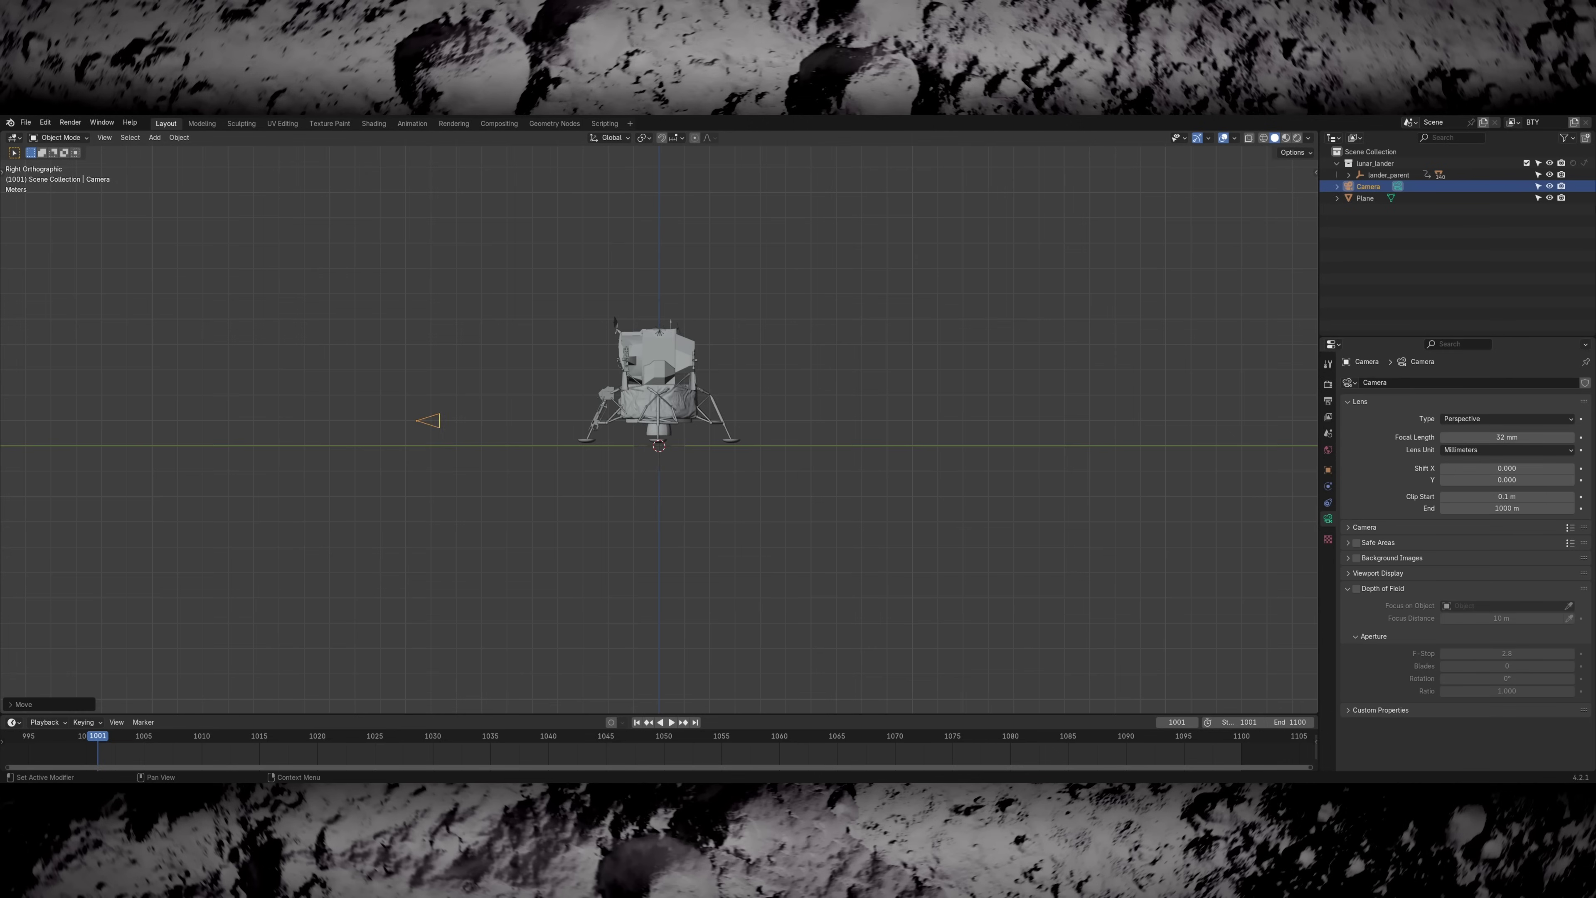
key("KP_0")
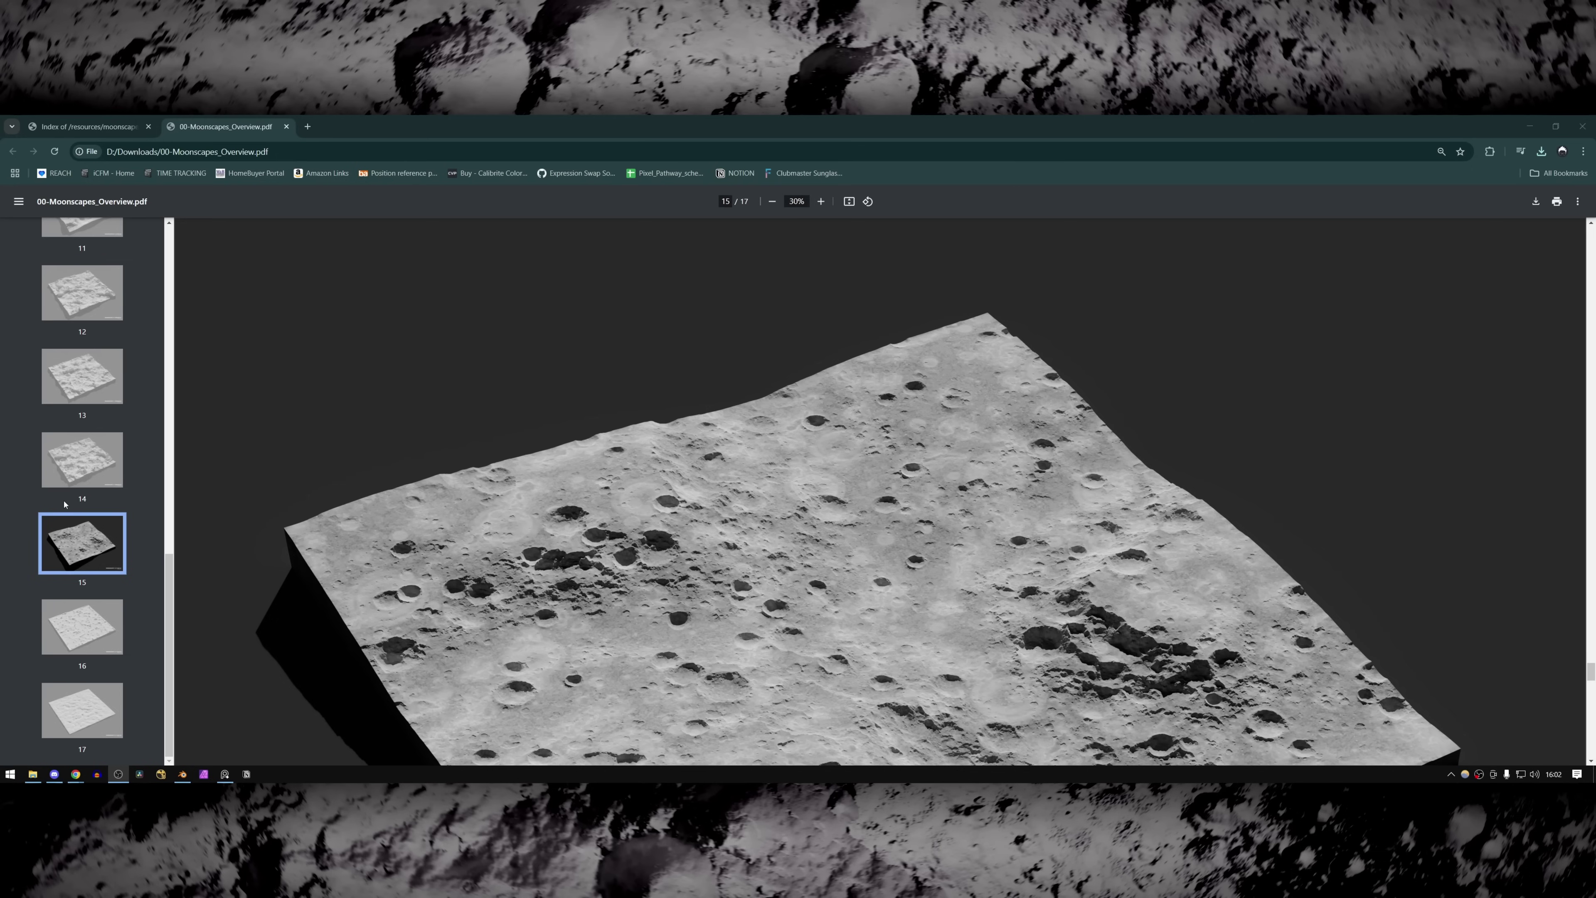
- Step through the Moonscapes PDF pages 11, 10 and 9
scroll(64, 503, "up", 3)
left_click(82, 383)
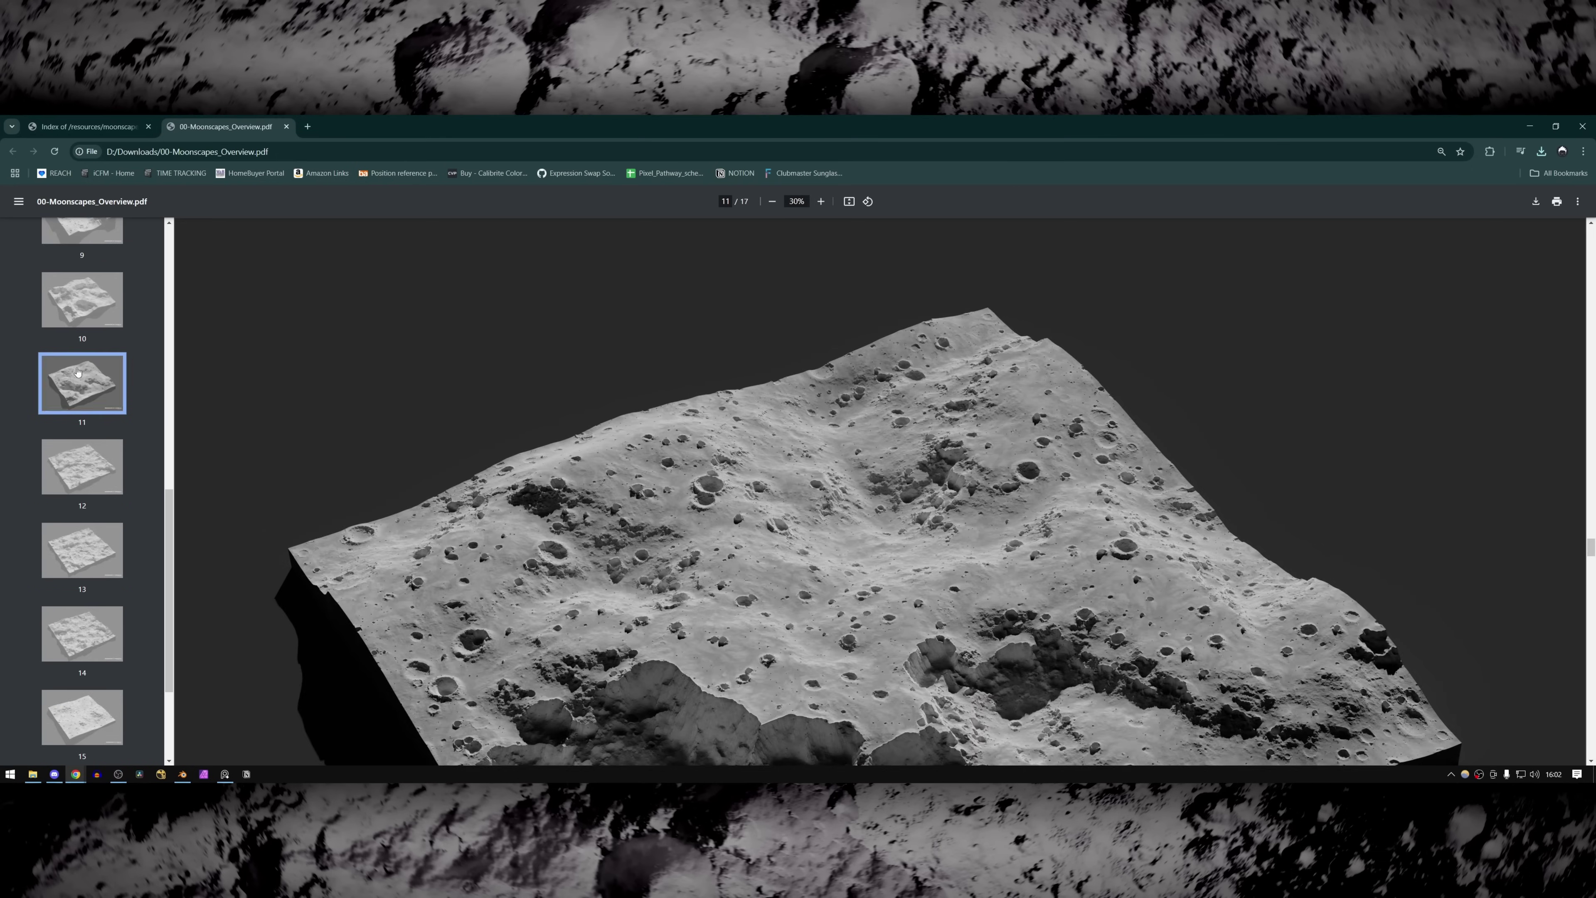
left_click(106, 304)
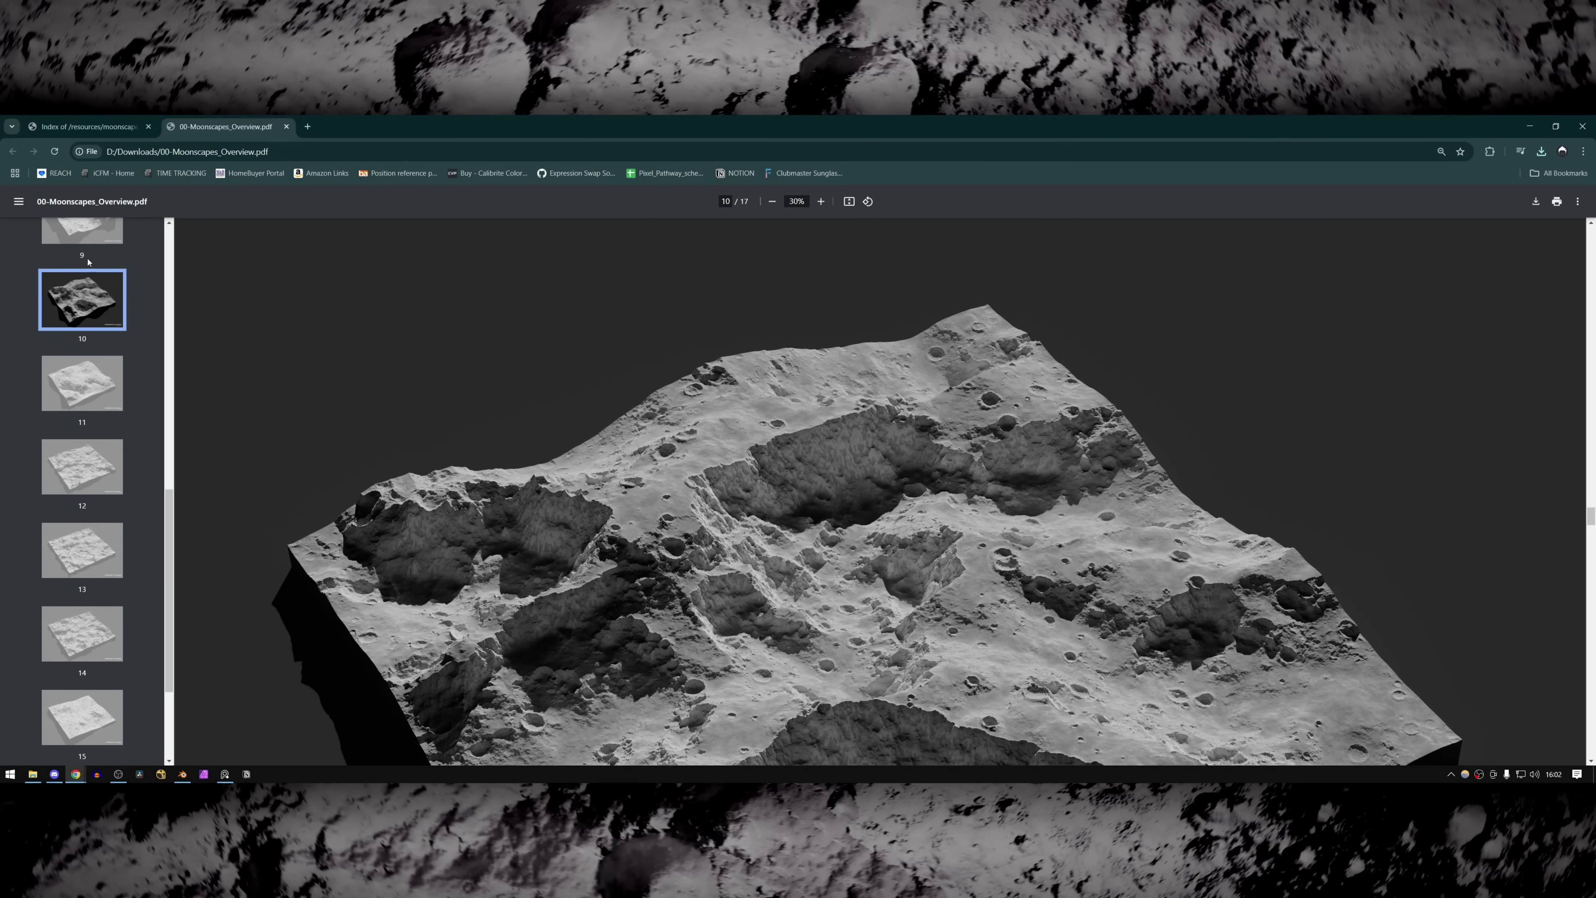
left_click(76, 228)
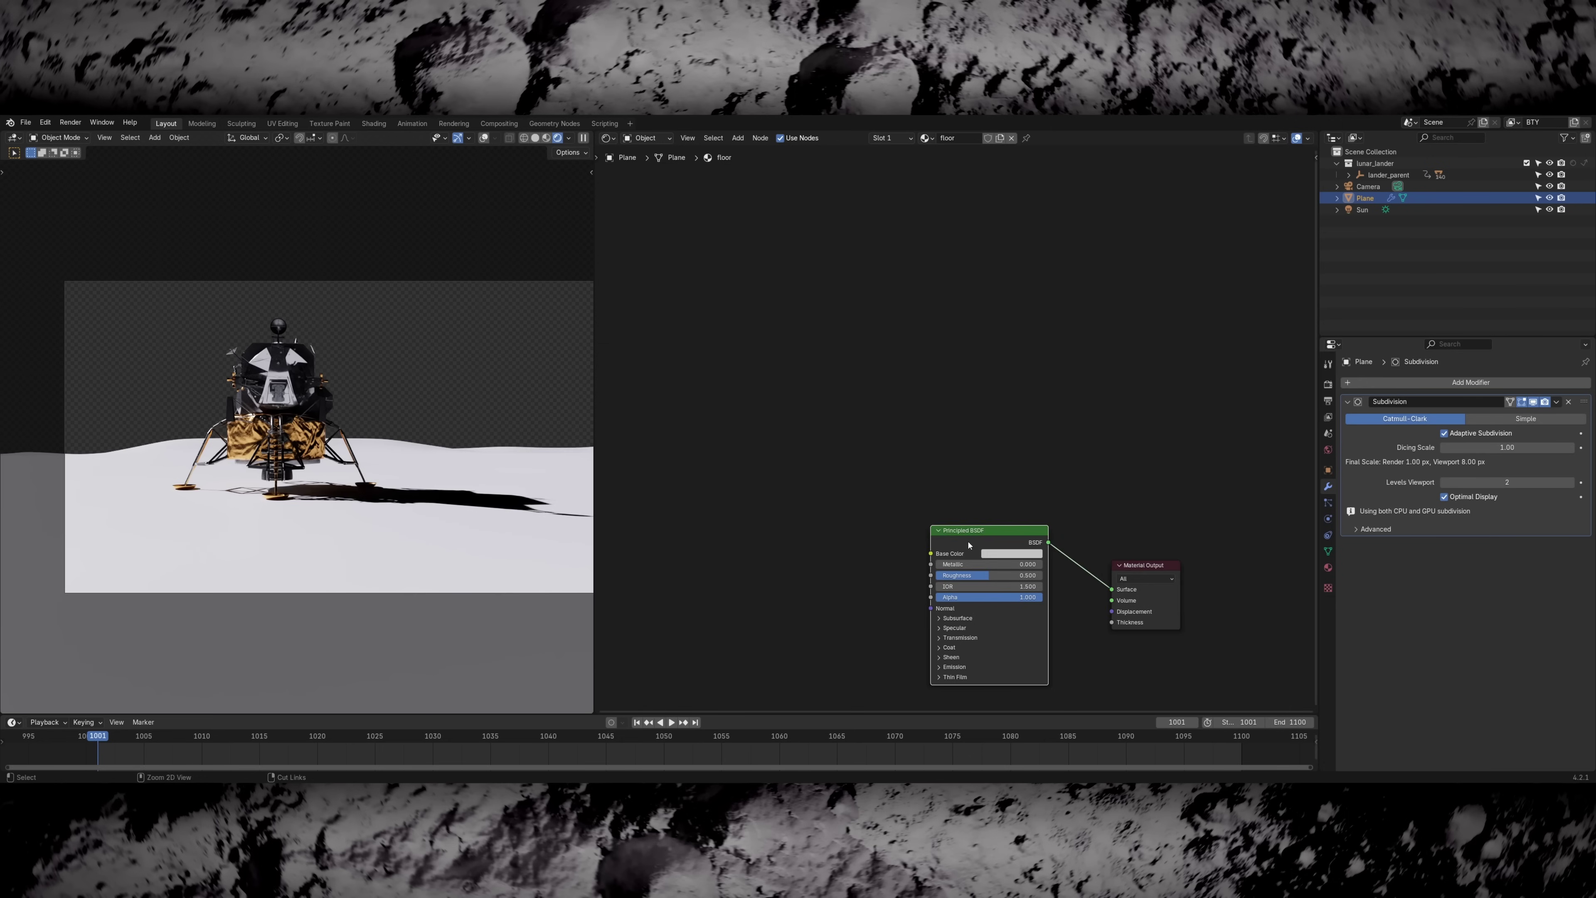
- Wire the Moonscape texture maps into the floor material with Node Wrangler, check the terrain, and save
key("ctrl+shift+t")
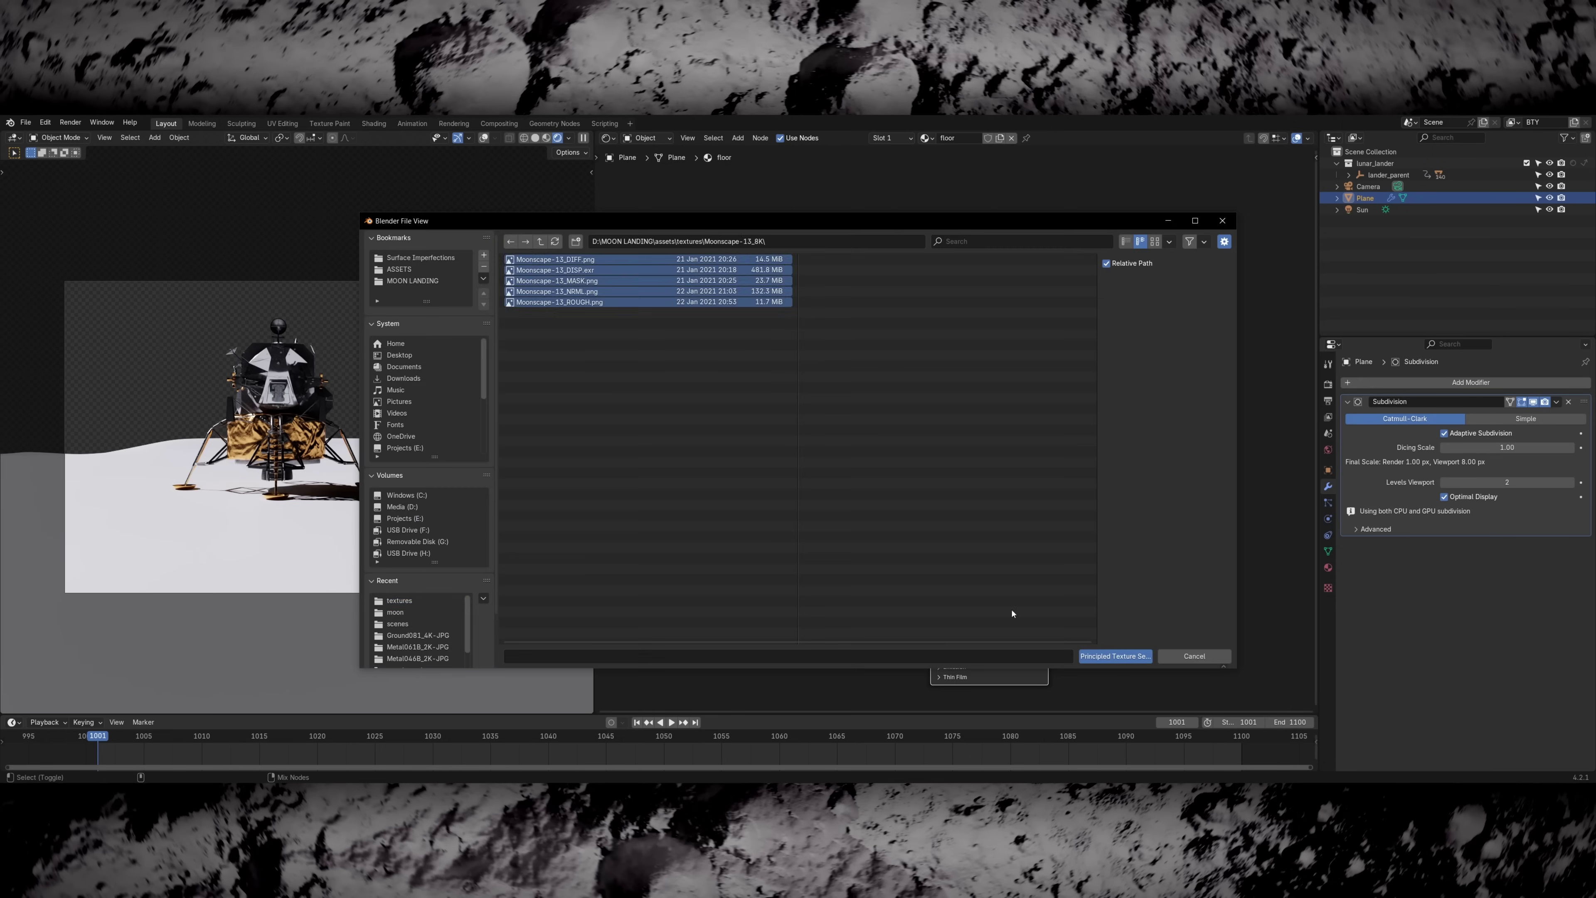
key("Return")
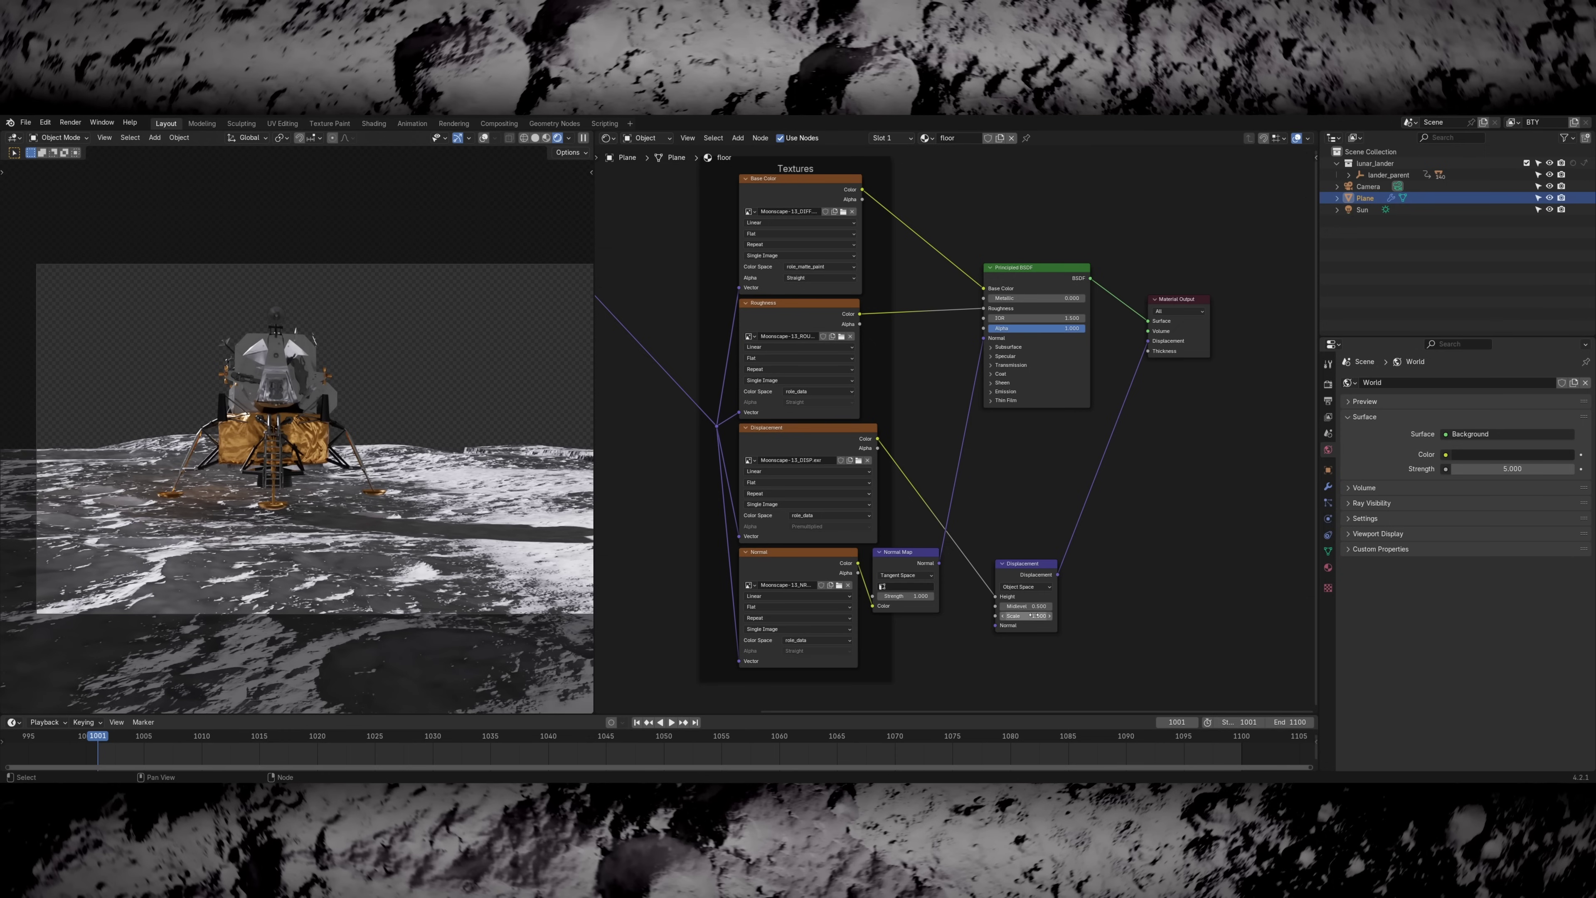
middle_click_drag(881, 440, 1216, 503)
middle_click_drag(377, 554, 448, 529)
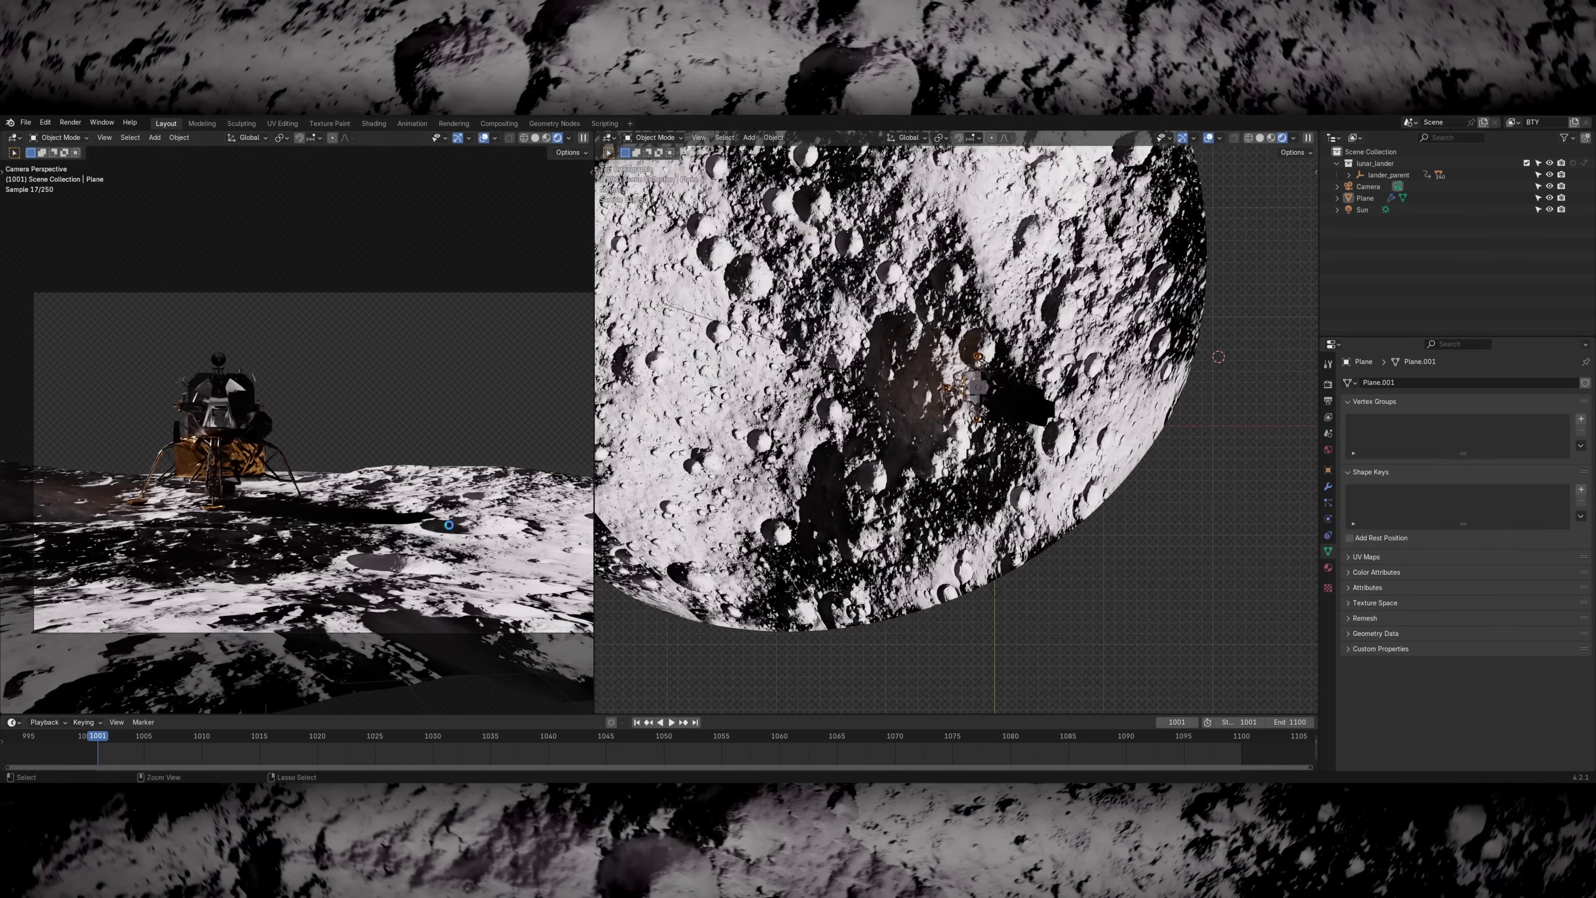
key("ctrl+s")
left_click(448, 524)
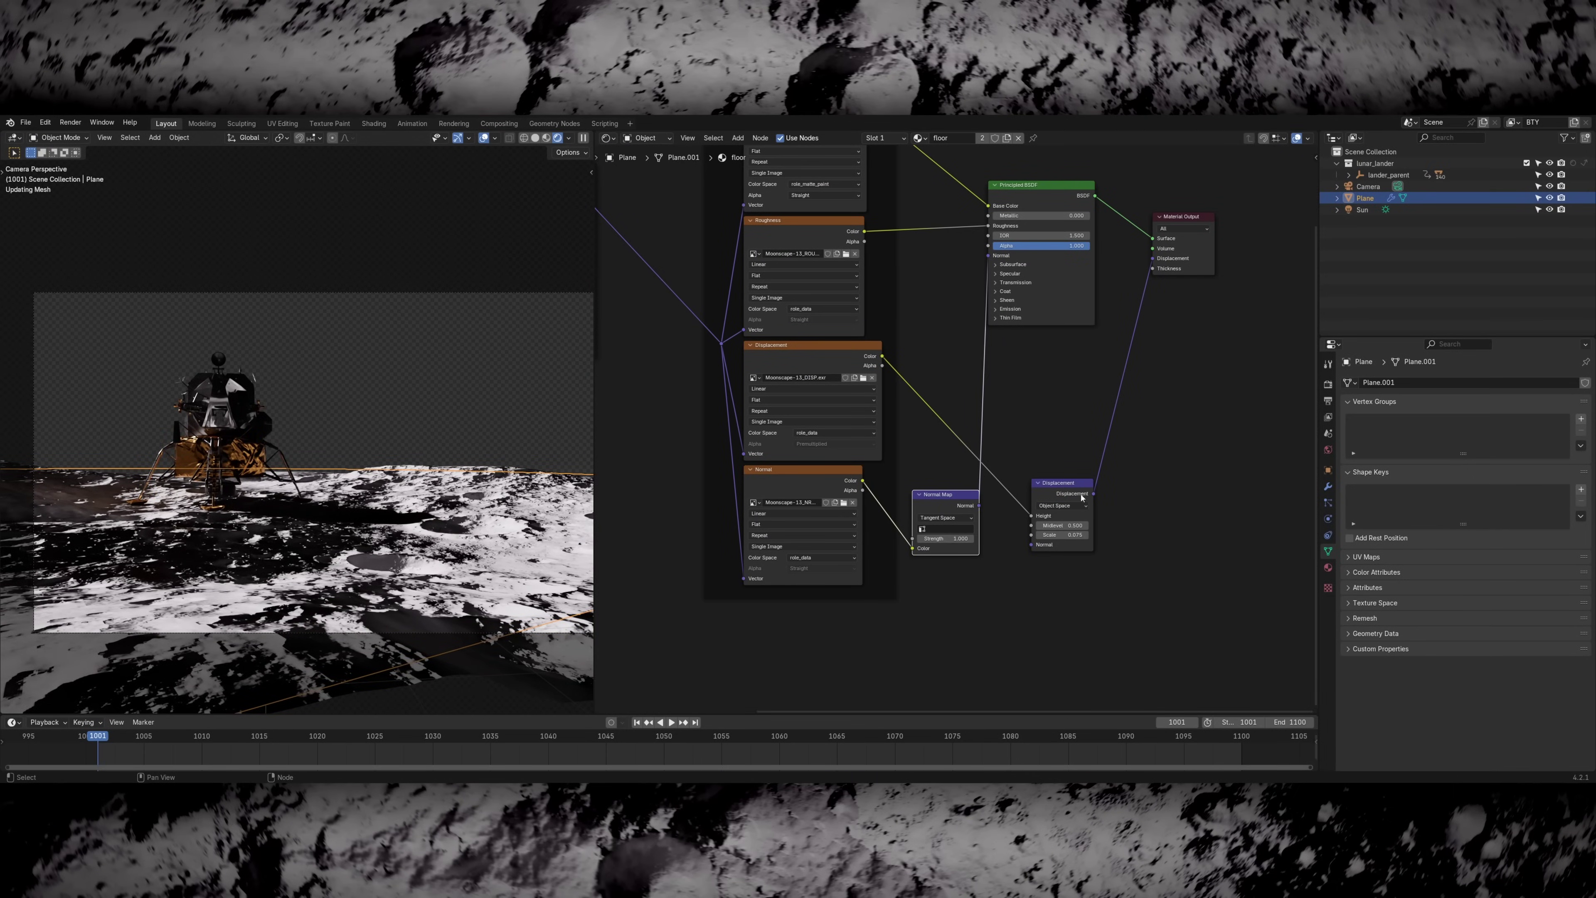
key("alt+a")
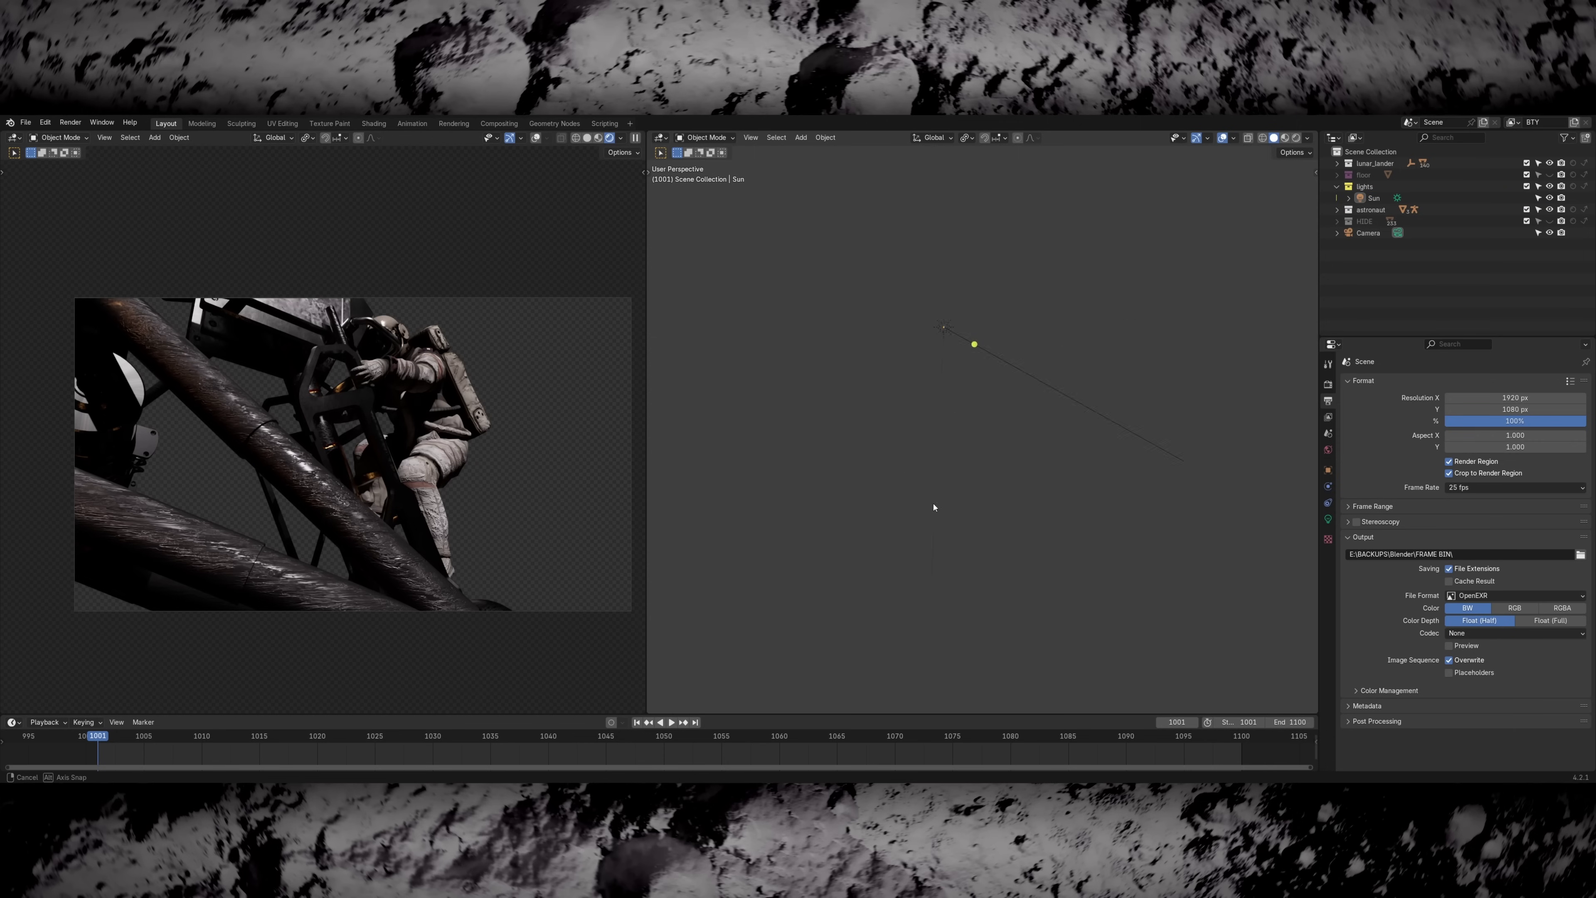
- Rotate the Sun to a new angle, checking it from front and top views
key("r")
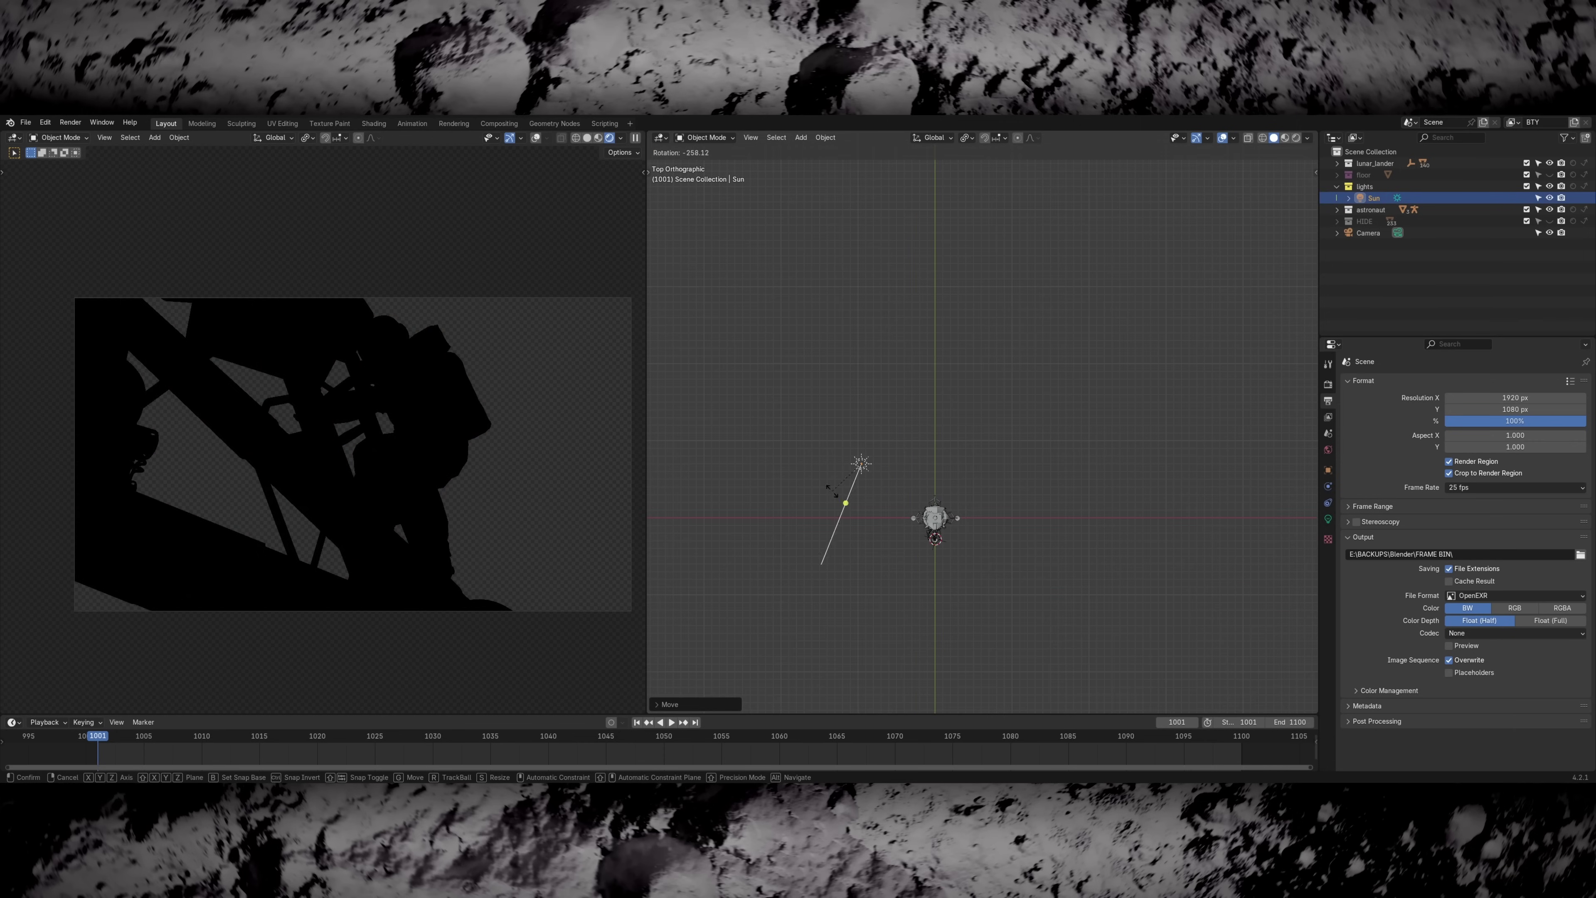
key("KP_1")
key("KP_7")
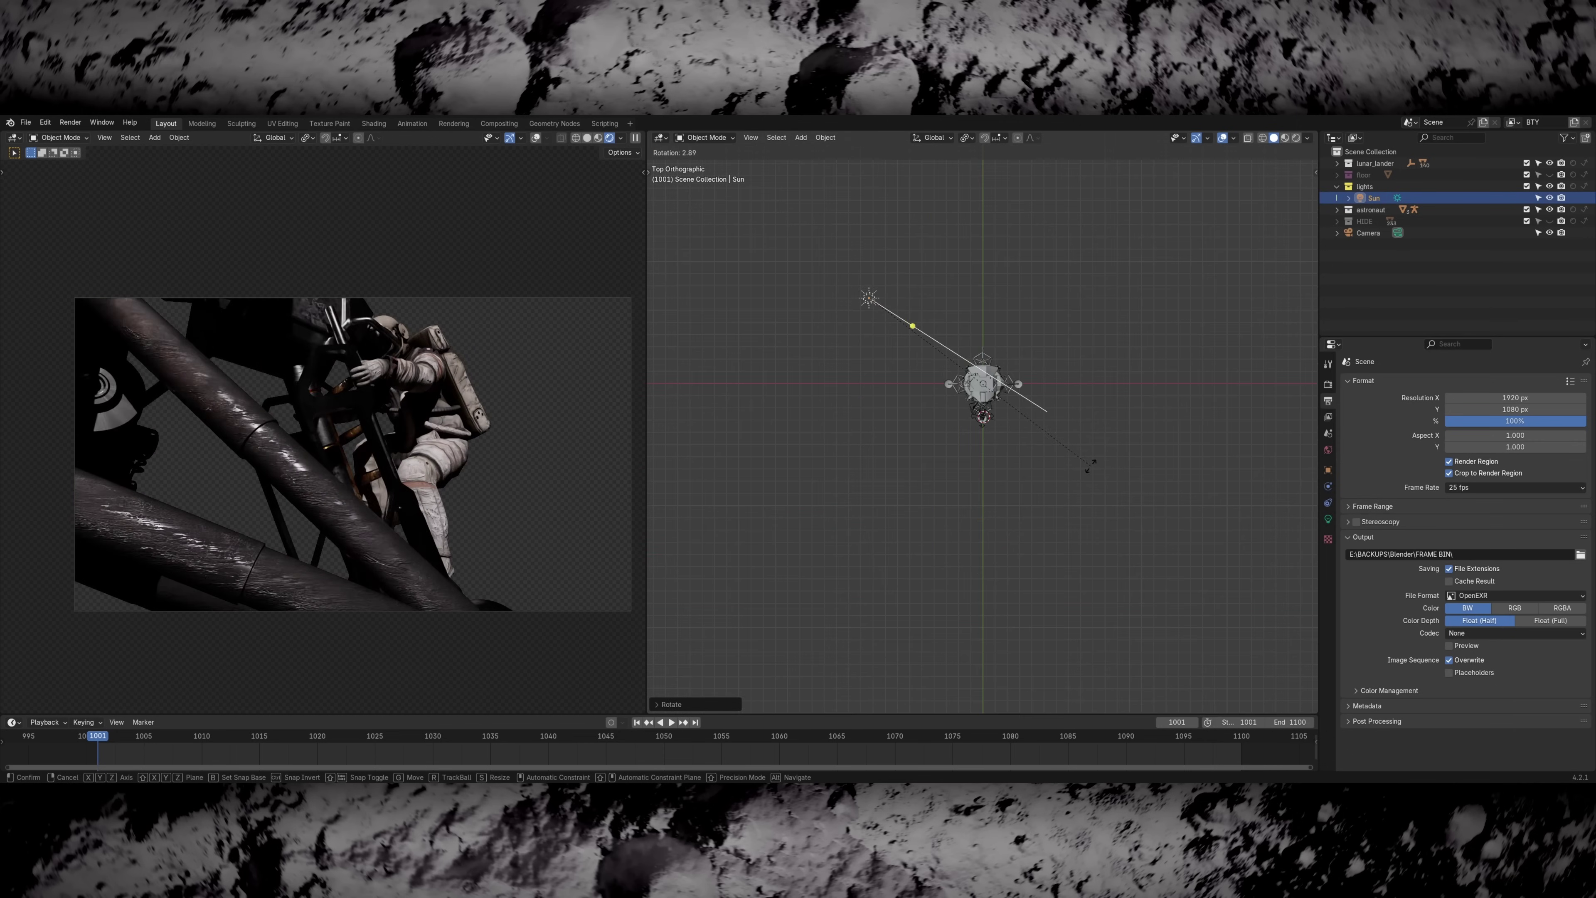
left_click(1001, 518)
key("alt+a")
- Unhide the floor plane and set the World light strength to 0
key("alt+h")
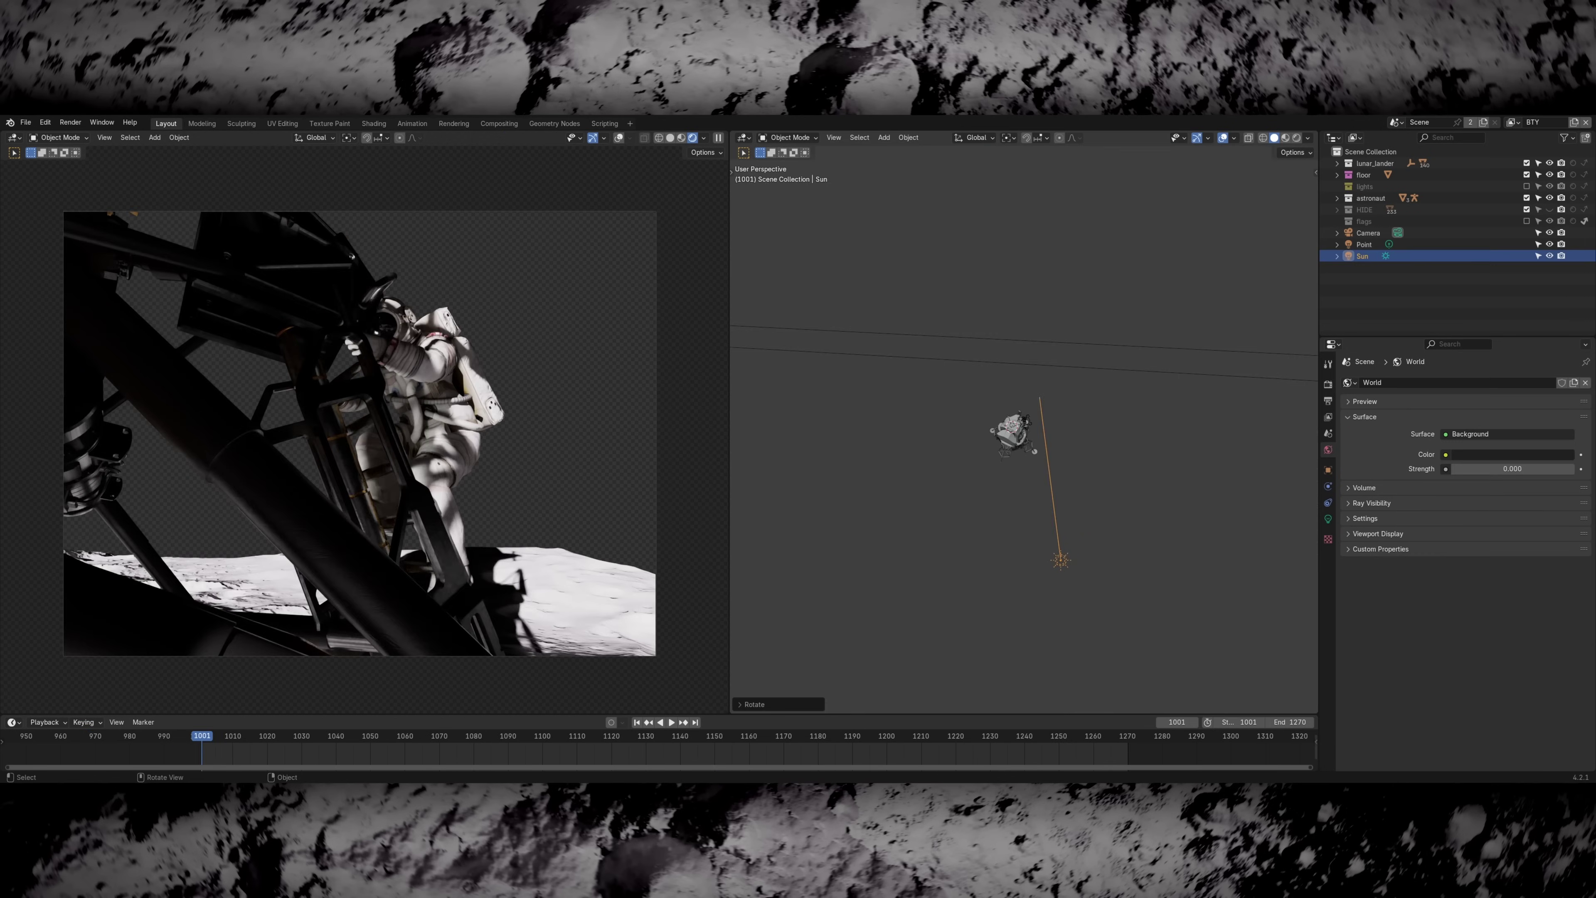
key("r")
key("z")
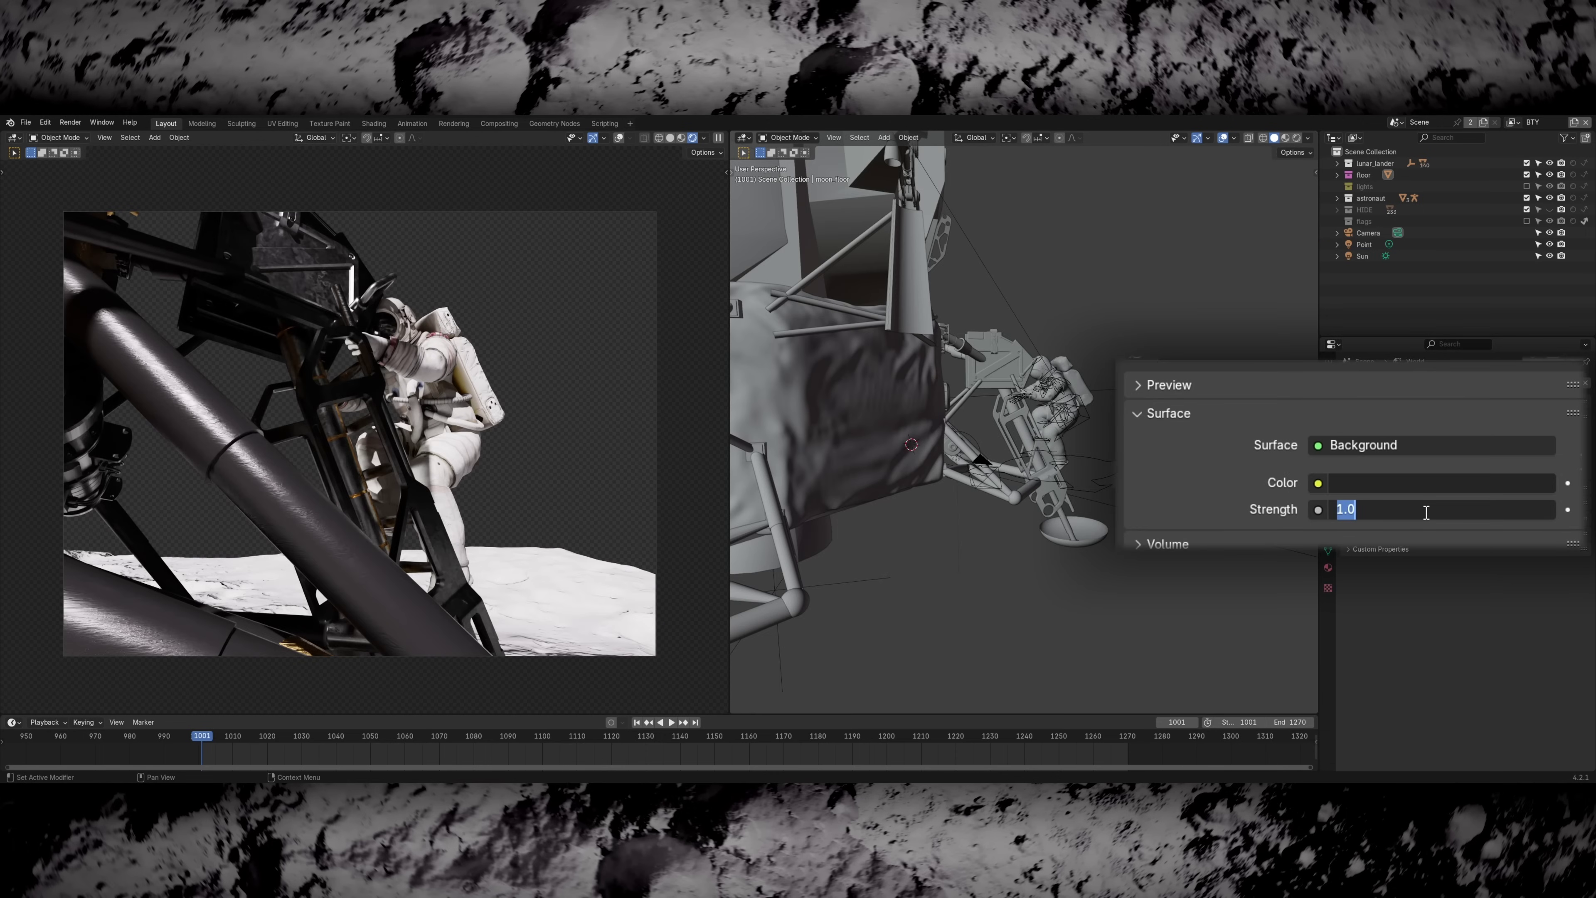
type("0")
key("Return")
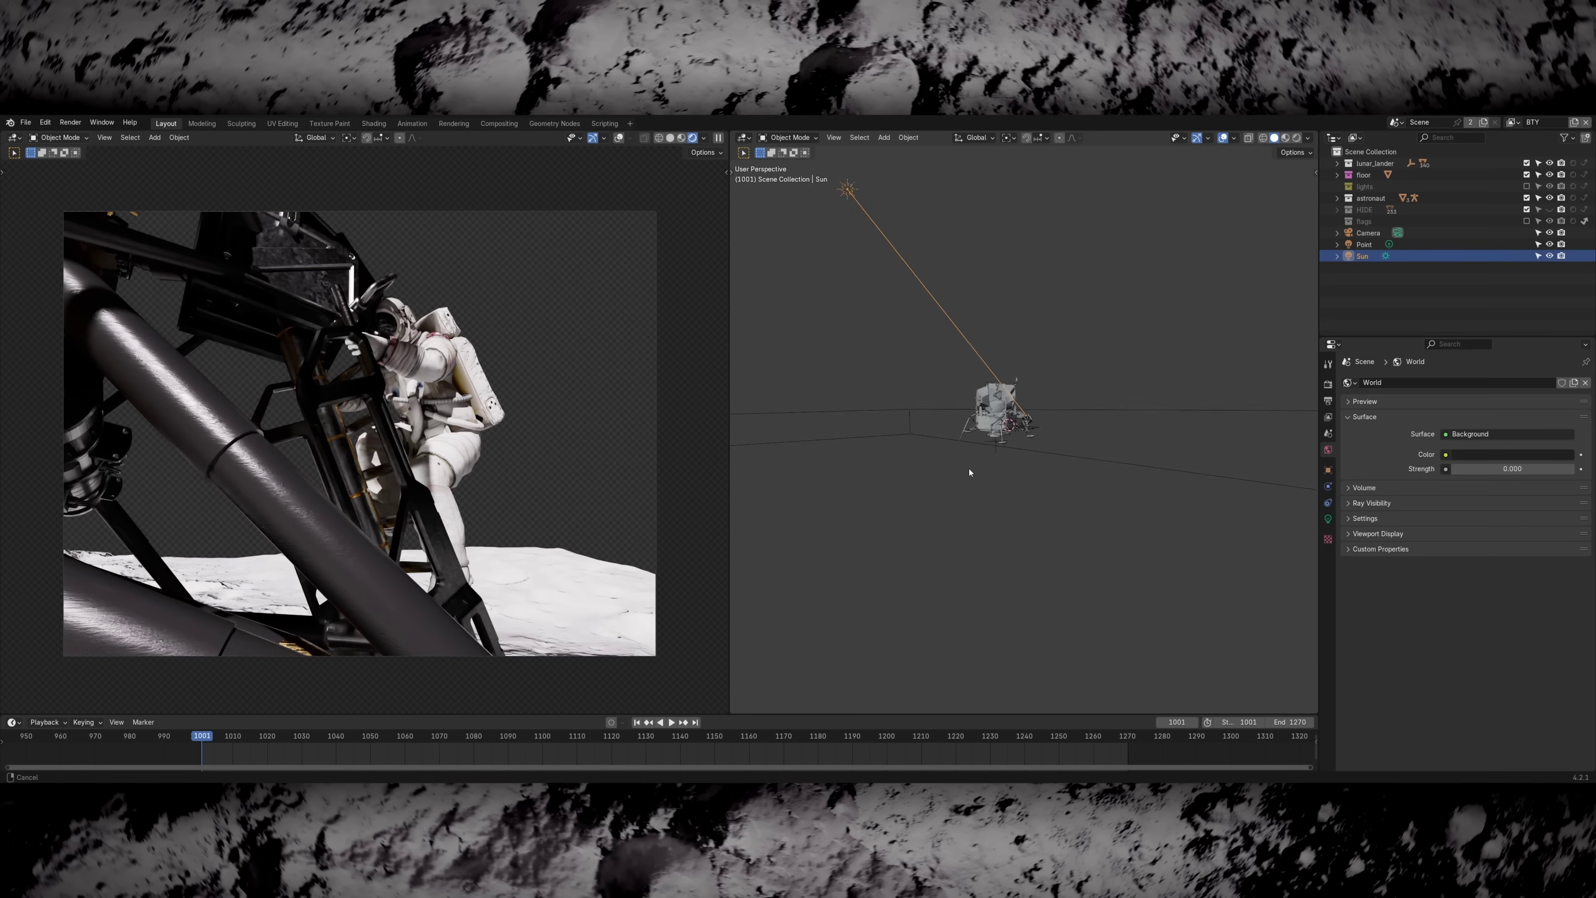
- Rotate the Sun again around the Z axis to its final angle
key("r")
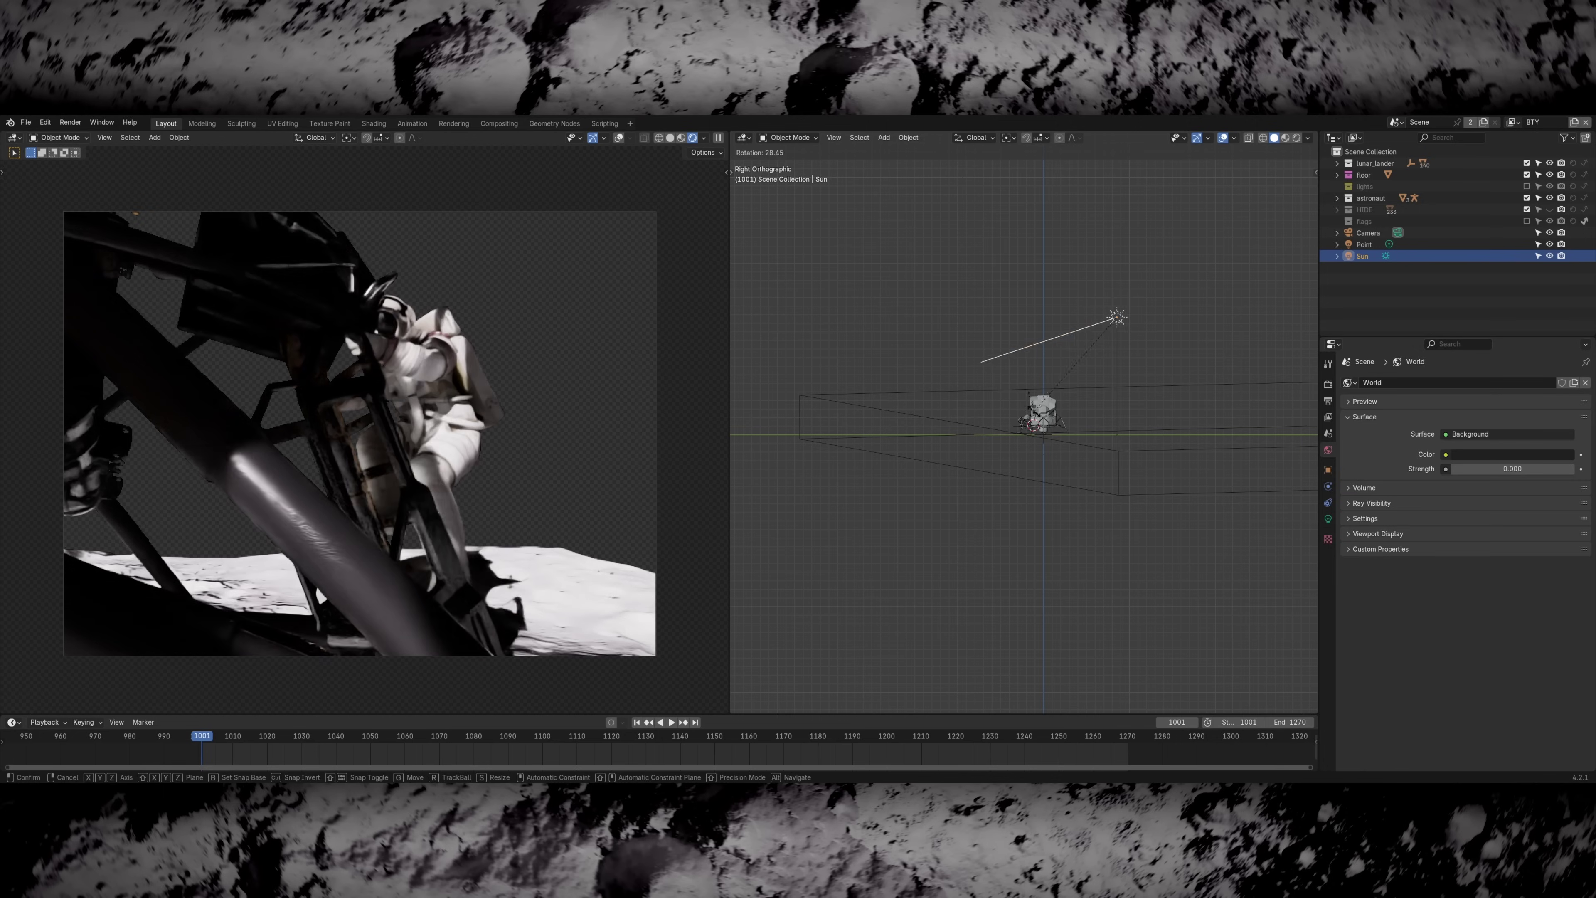
middle_click_drag(1037, 534, 1125, 515)
left_click(1080, 528)
key("r")
key("z")
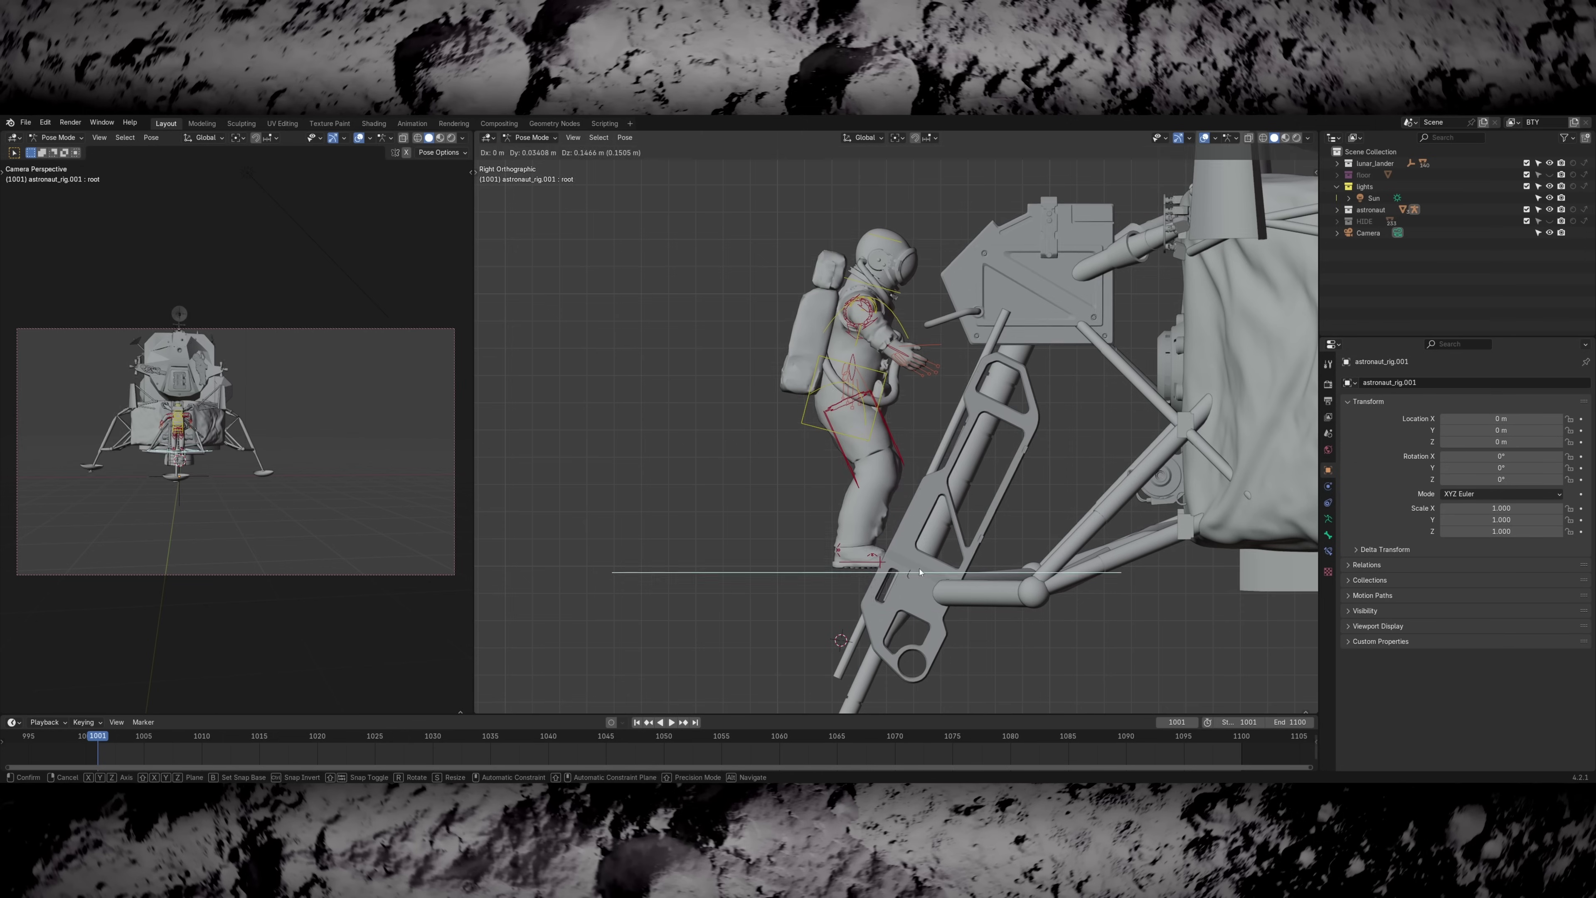
left_click(893, 490)
- Pose the astronaut's heel and foot control bone on the ladder and scale the thumb and pinky bones
key("r")
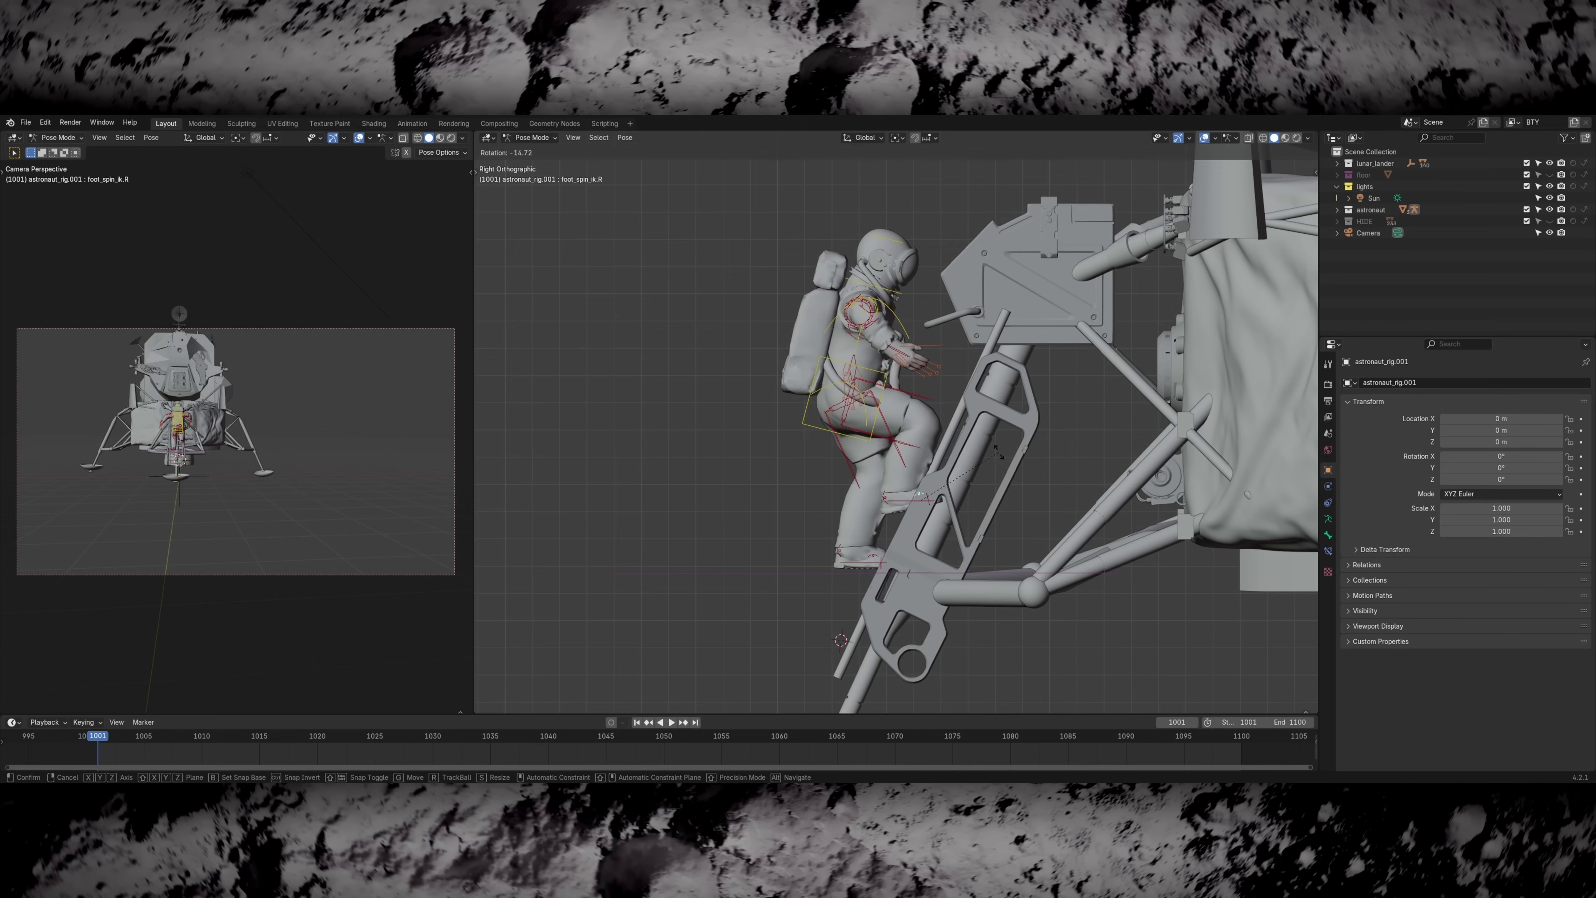
left_click(1038, 453)
left_click(859, 558)
middle_click_drag(937, 608, 1044, 571, "shift")
key("g")
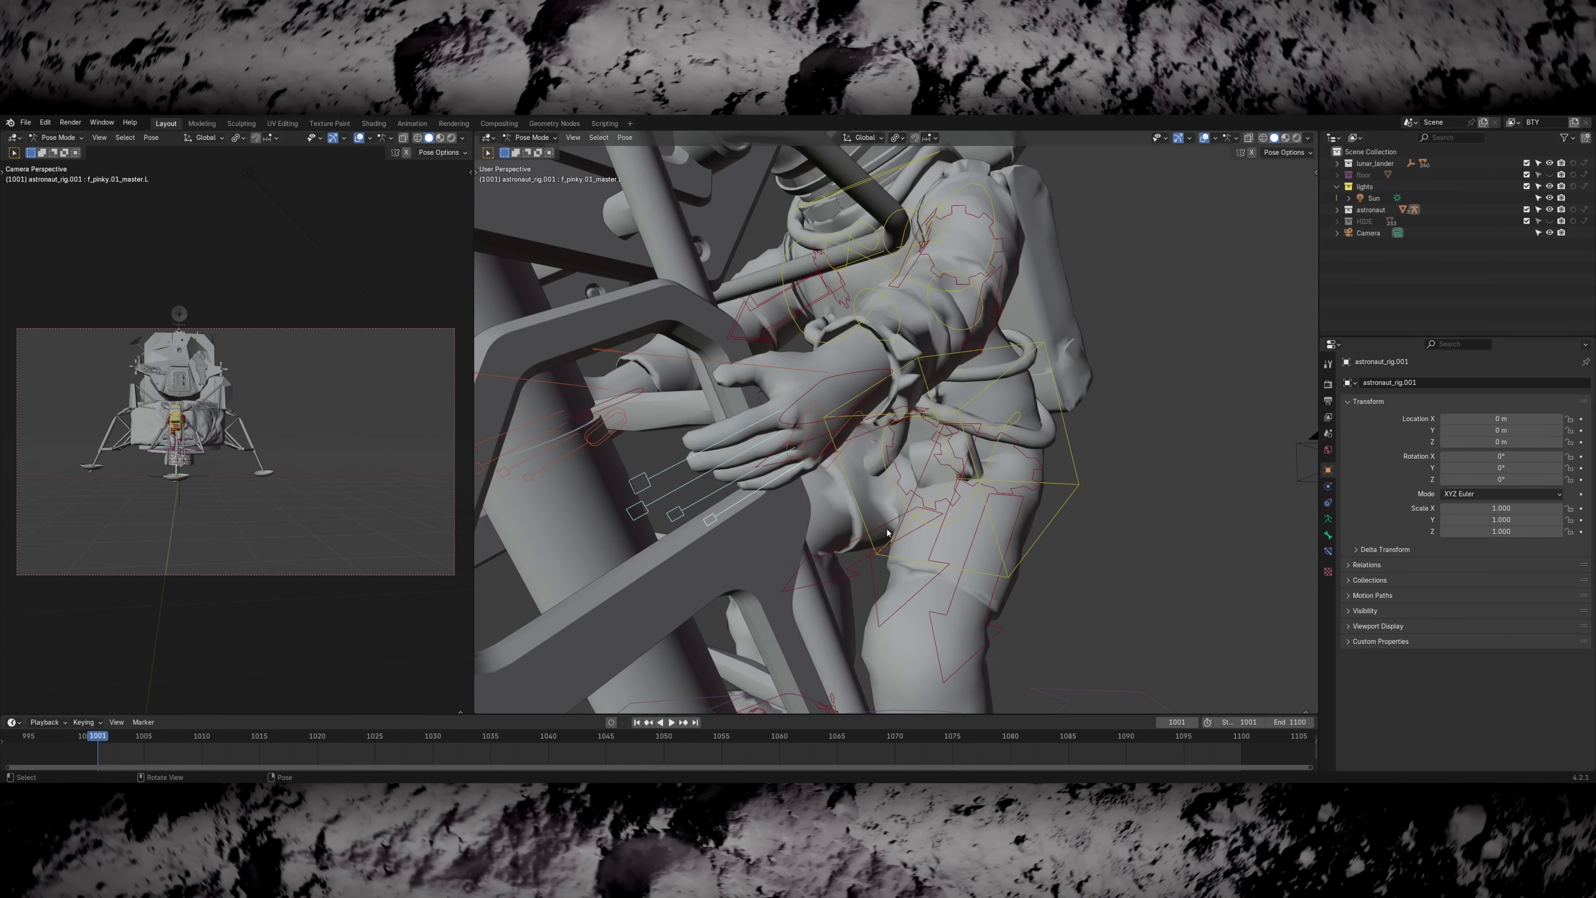
key("s")
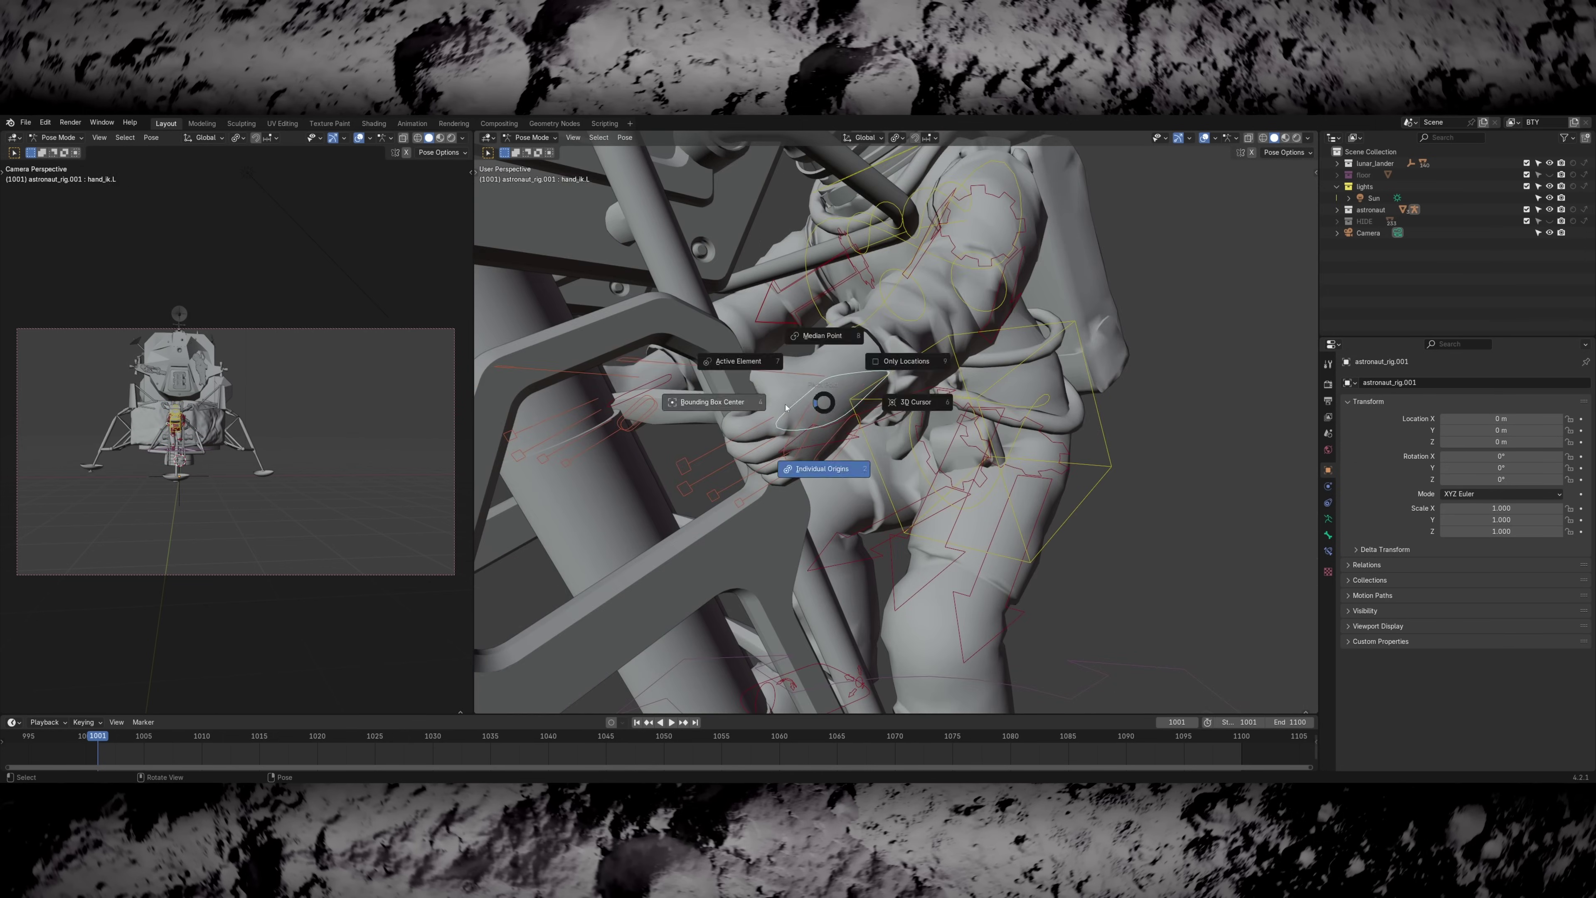
key("s")
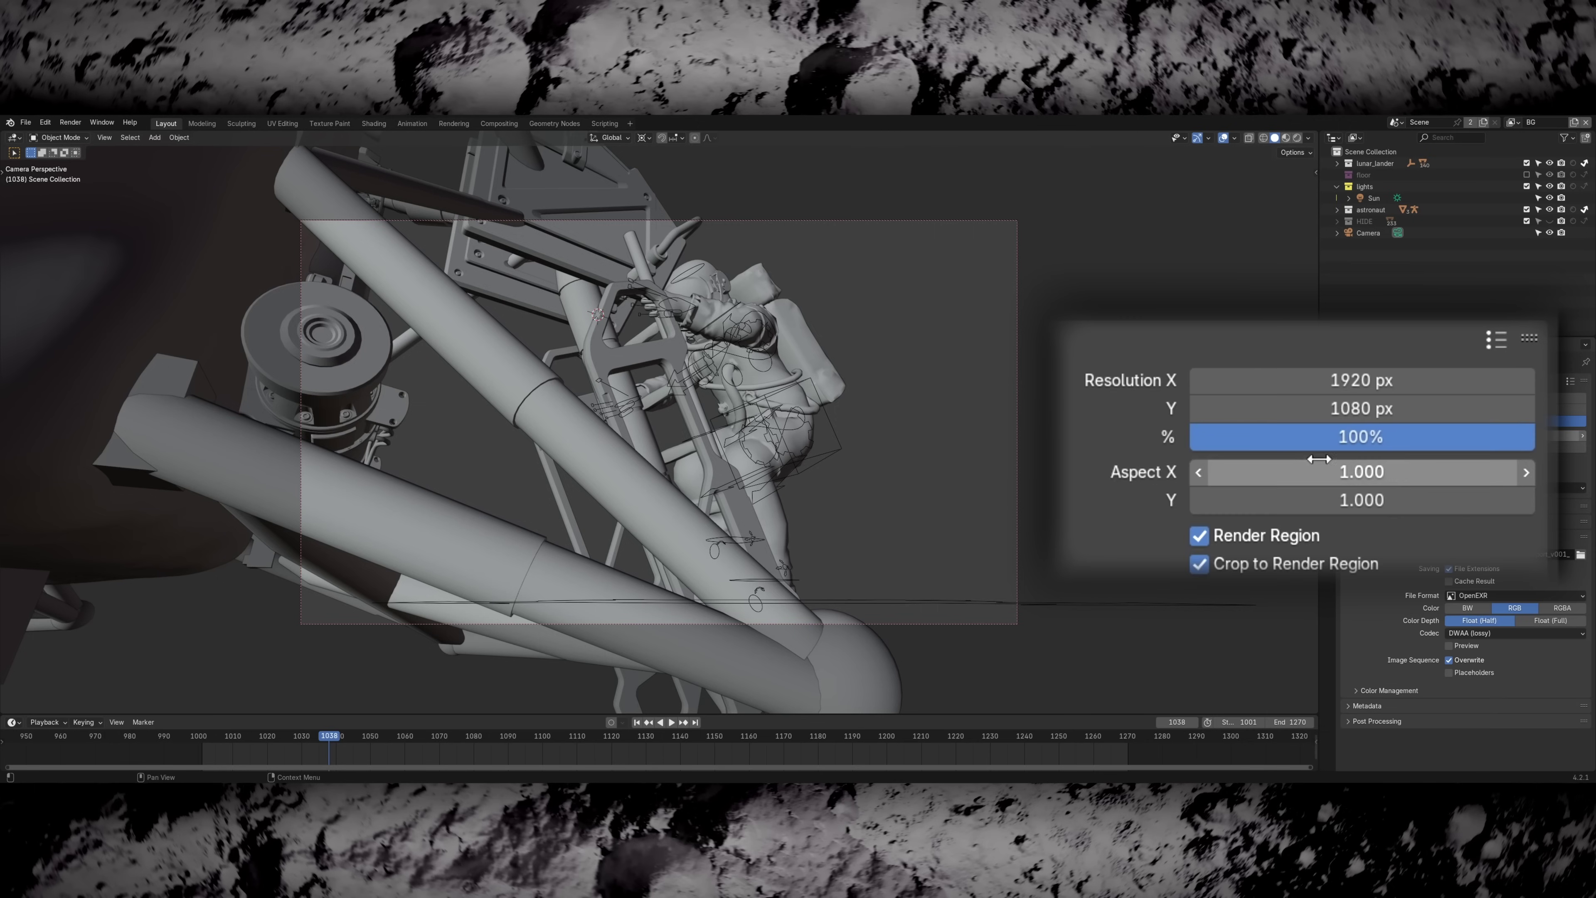
- Set the render resolution to 1440 × 1080
left_click(1353, 378)
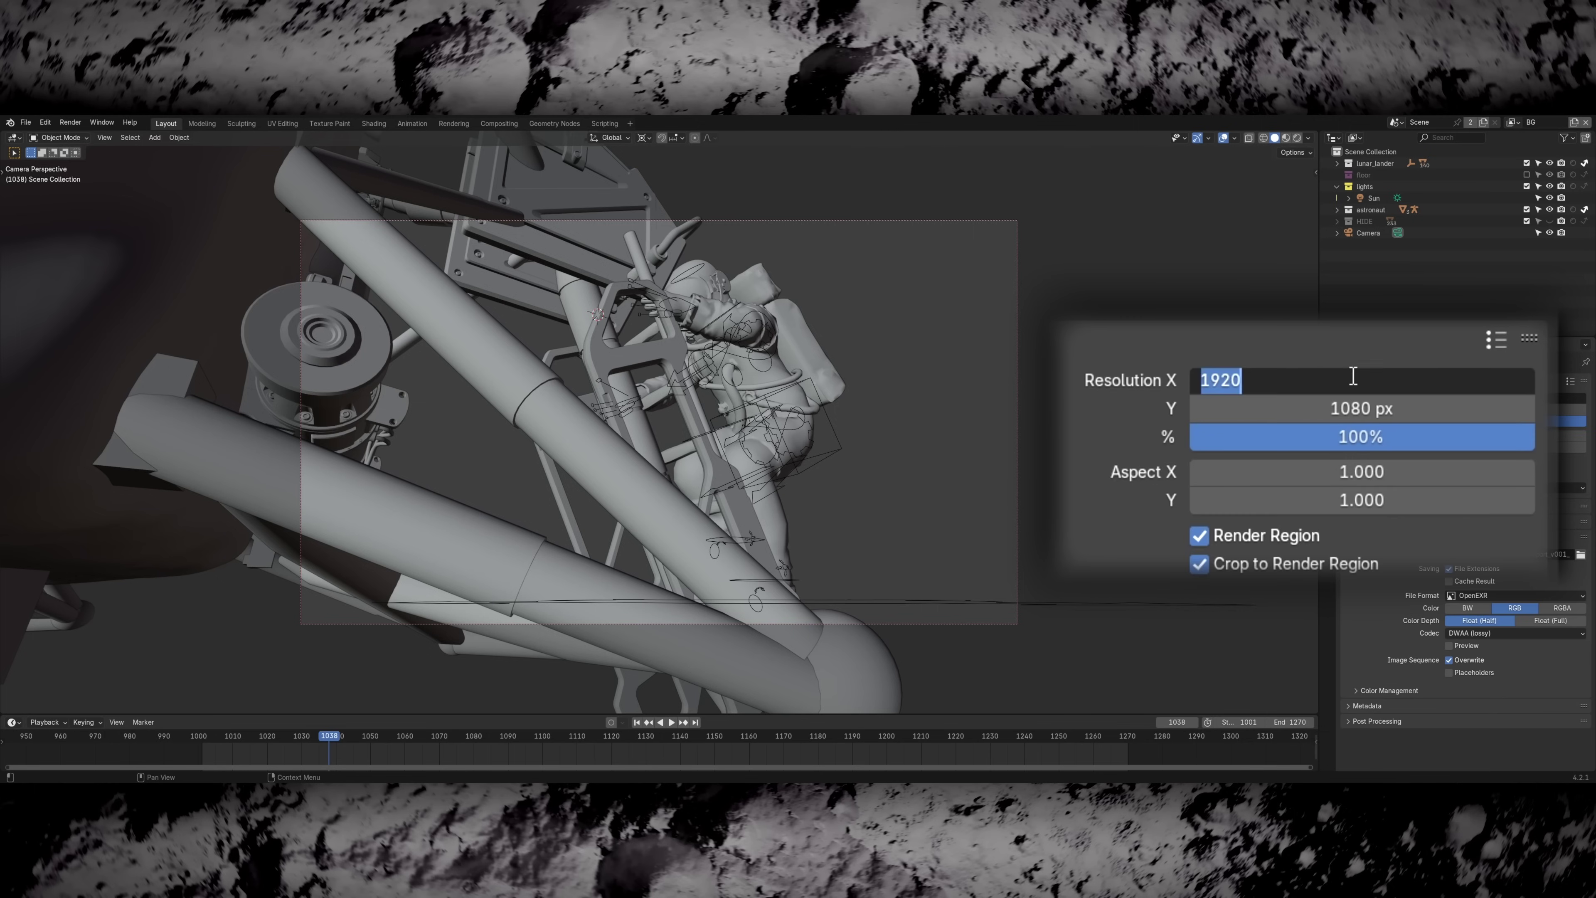
type("1440")
key("Tab")
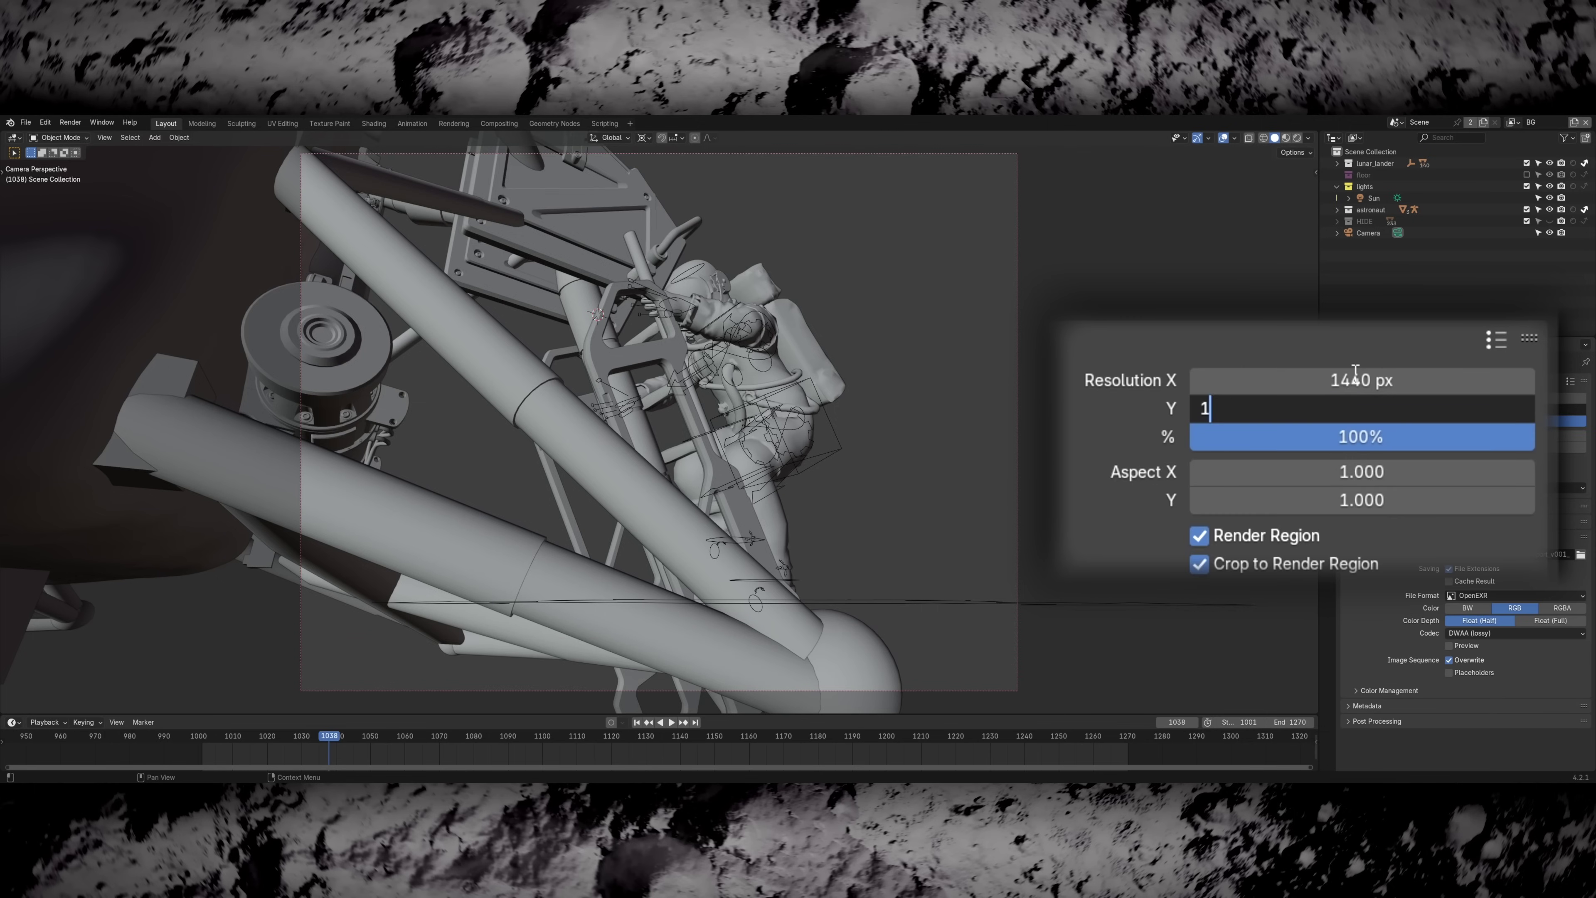
type("1080")
key("Return")
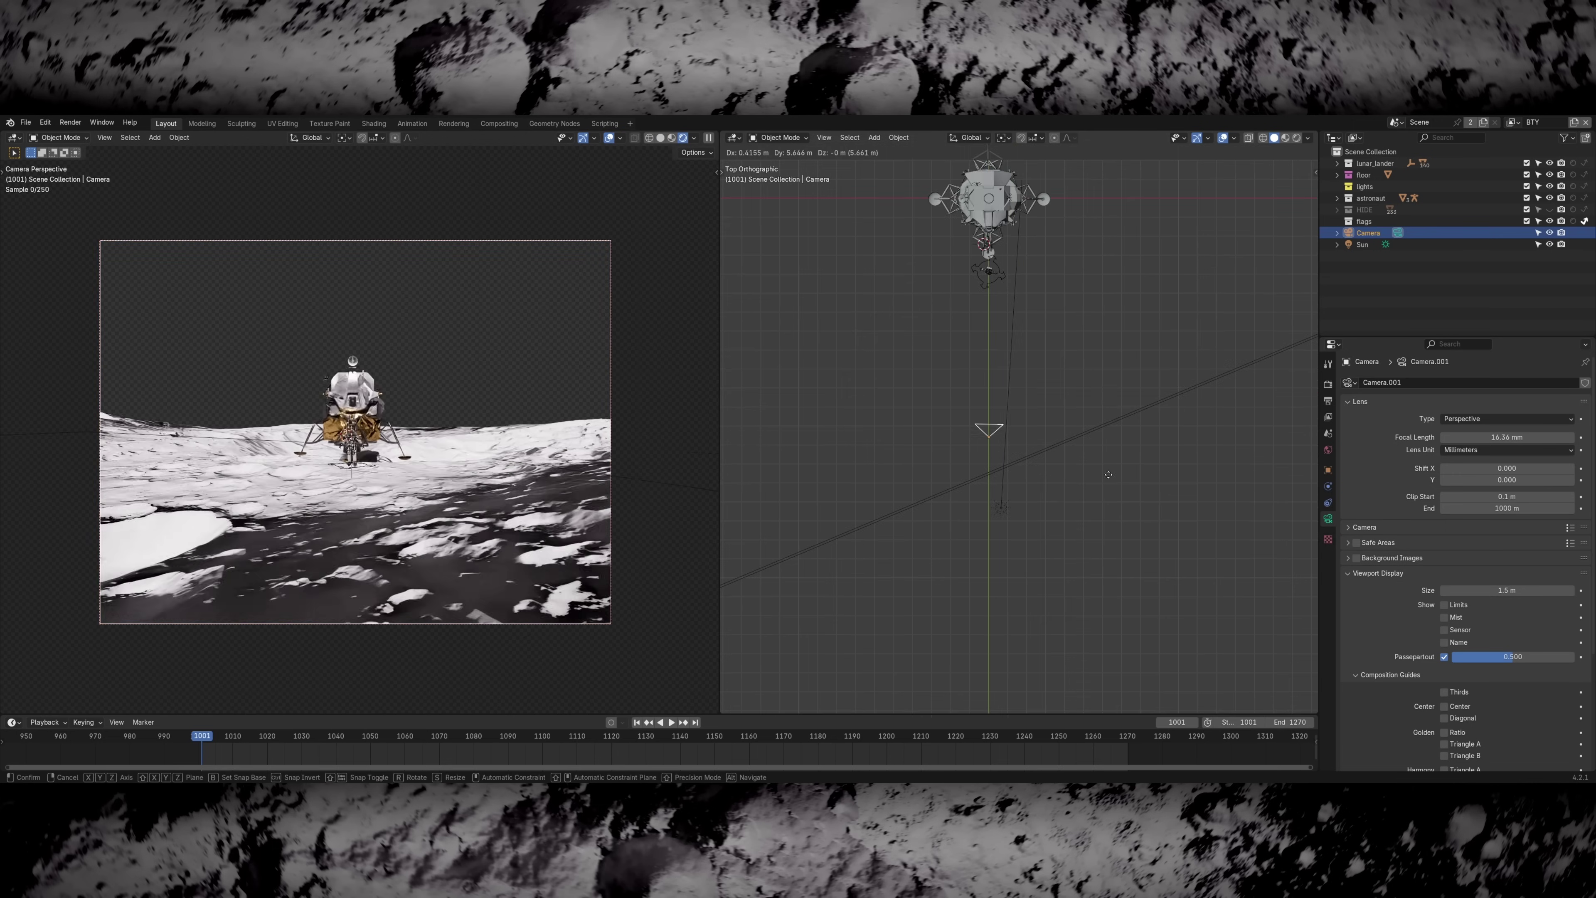
- Move the camera along Y and tilt it around X to frame the lander
key("g")
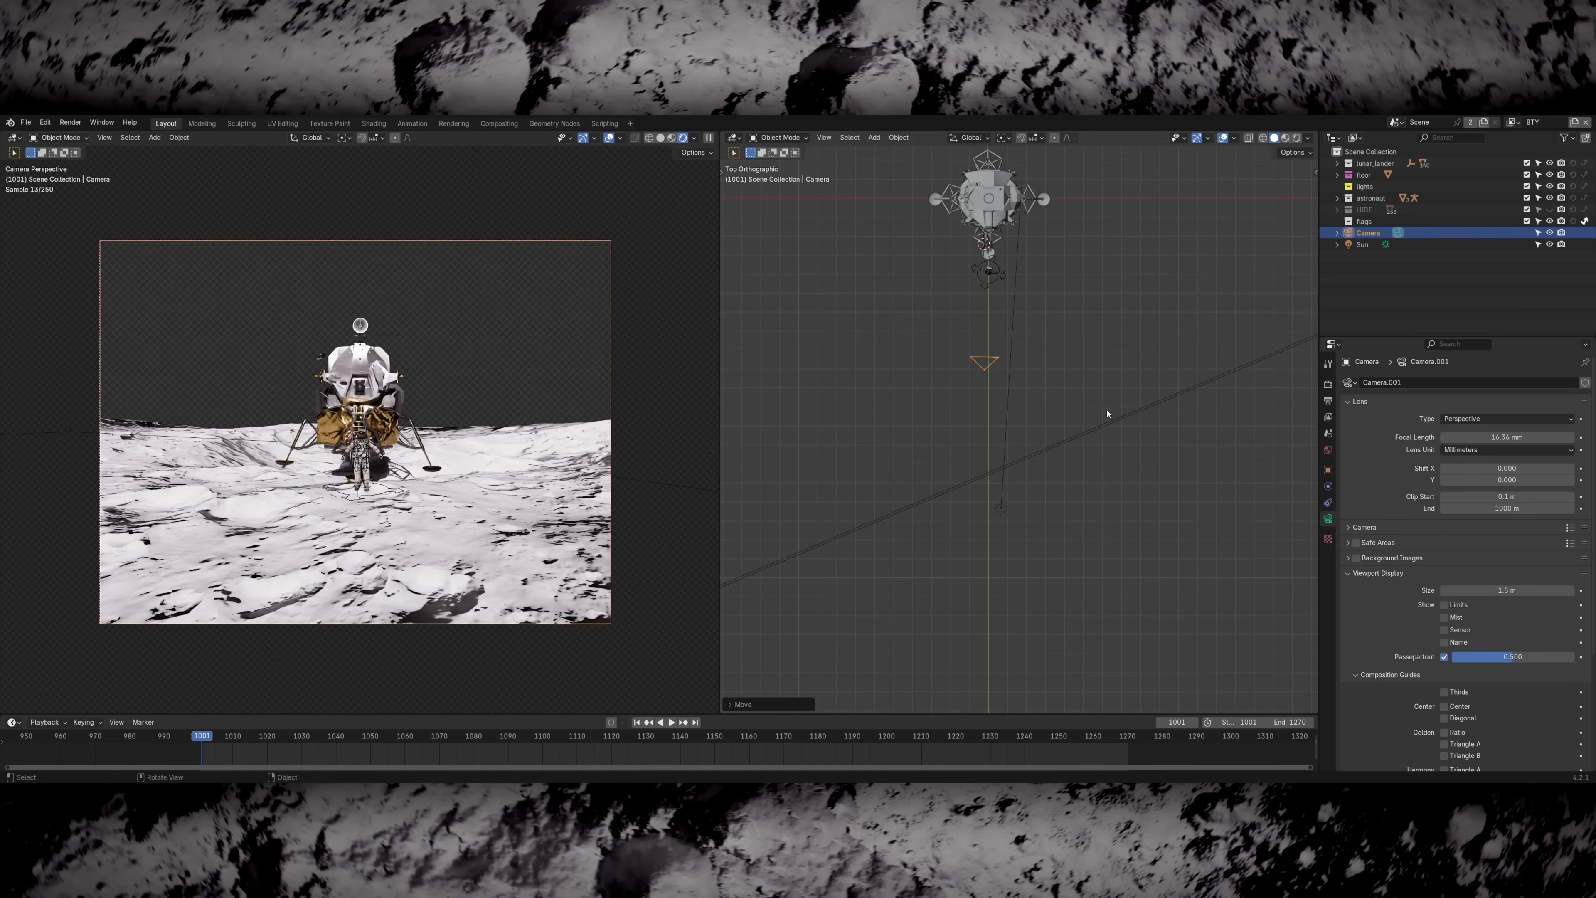
key("y")
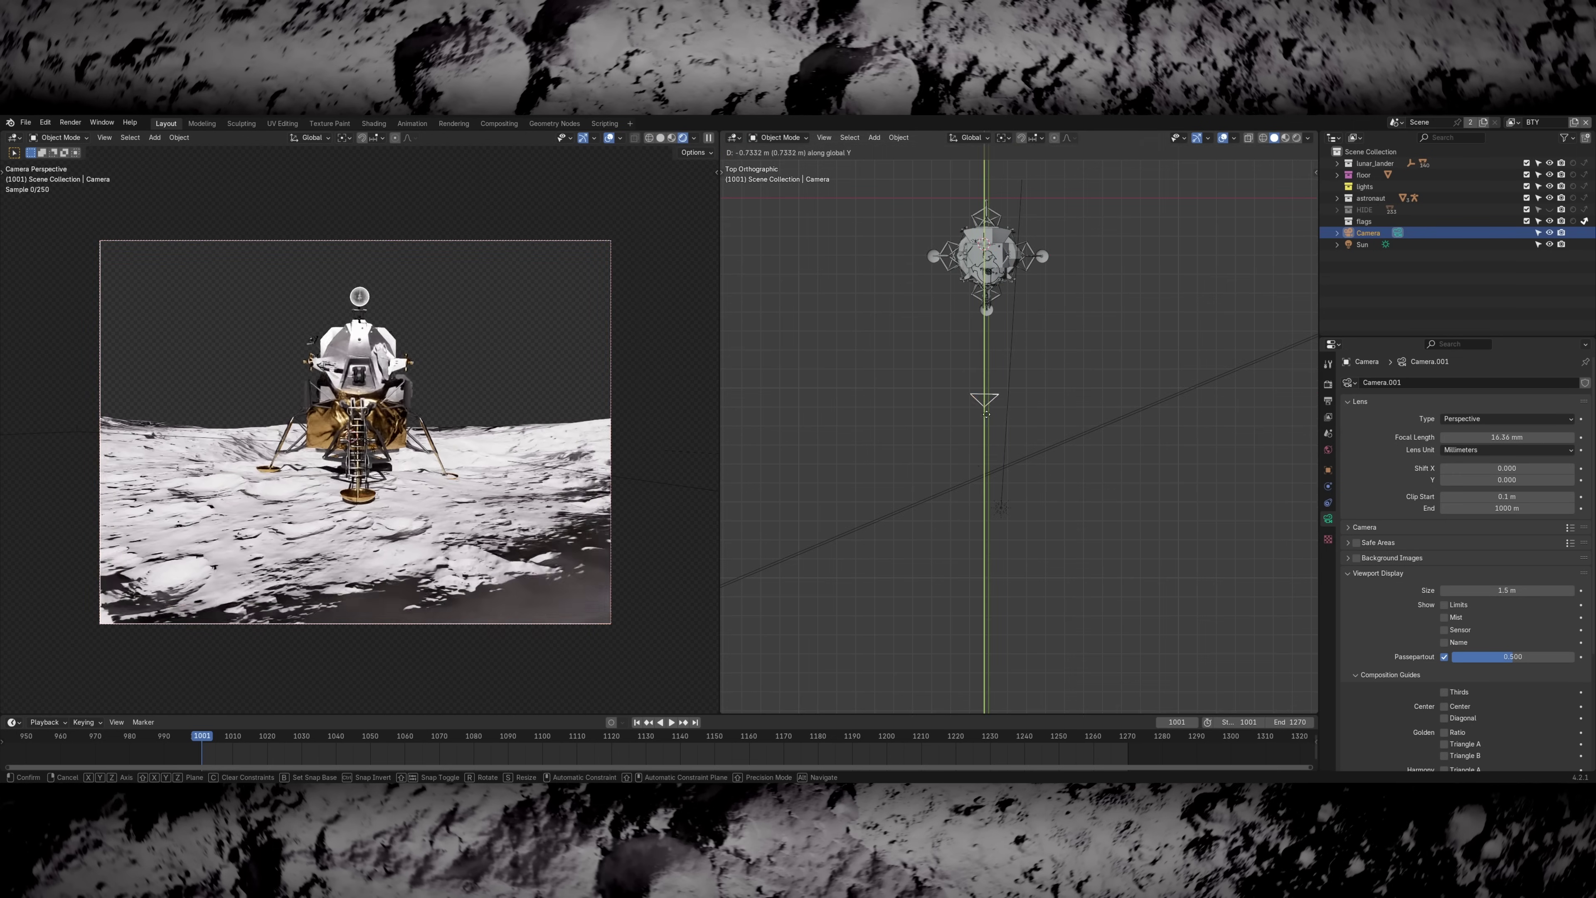
left_click(987, 448)
key("r")
key("x")
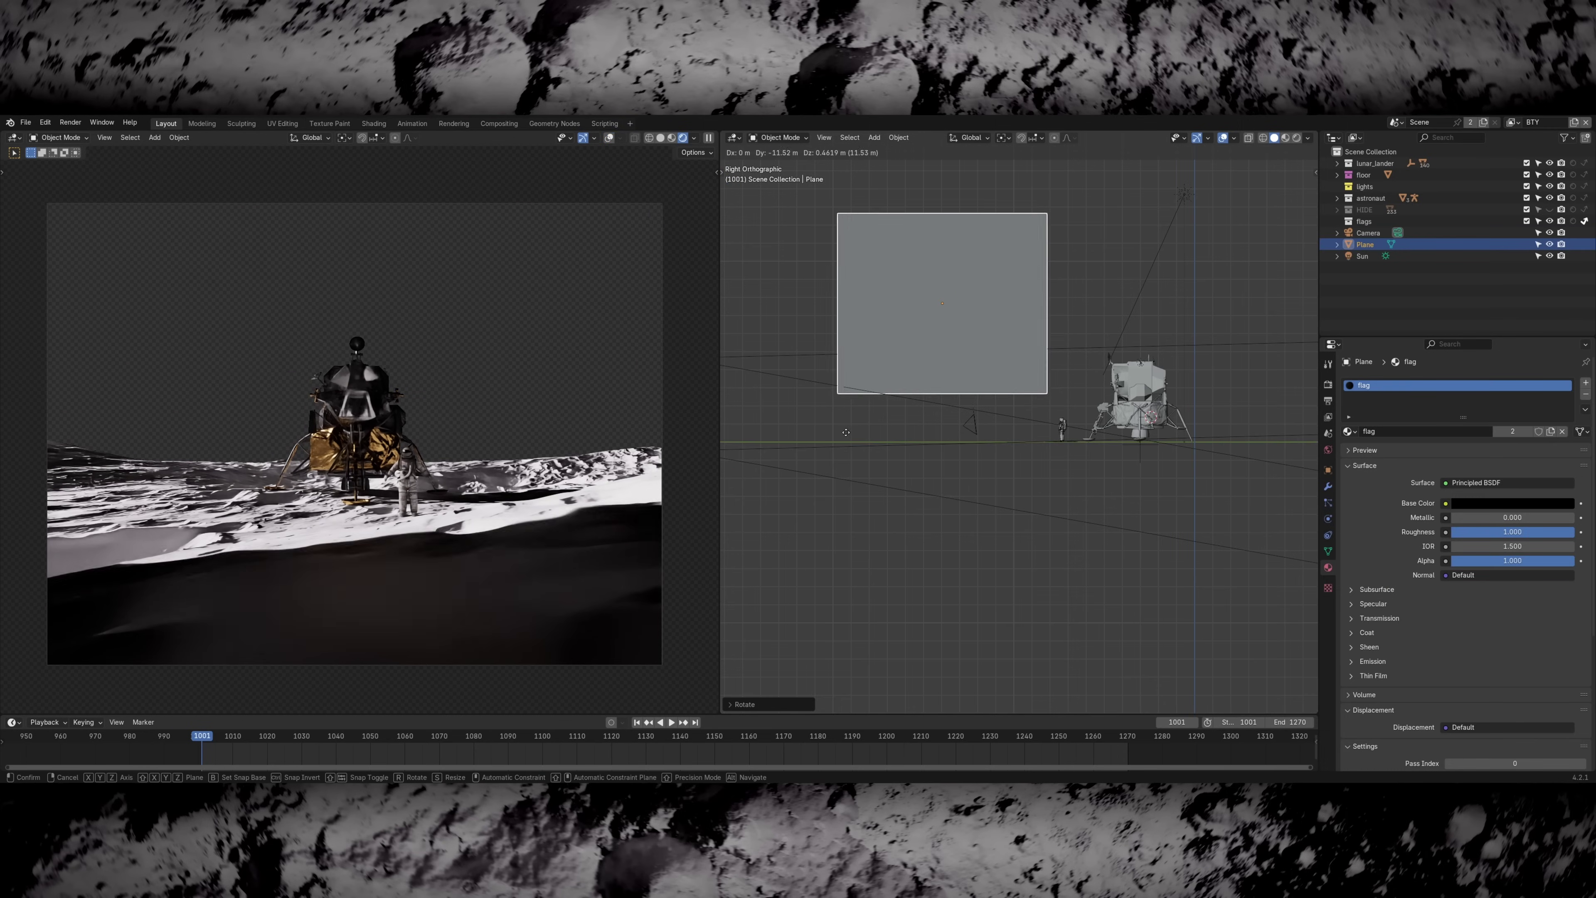
- Reposition the flag plane along its local Y axis and confirm the object rename
left_click(842, 438)
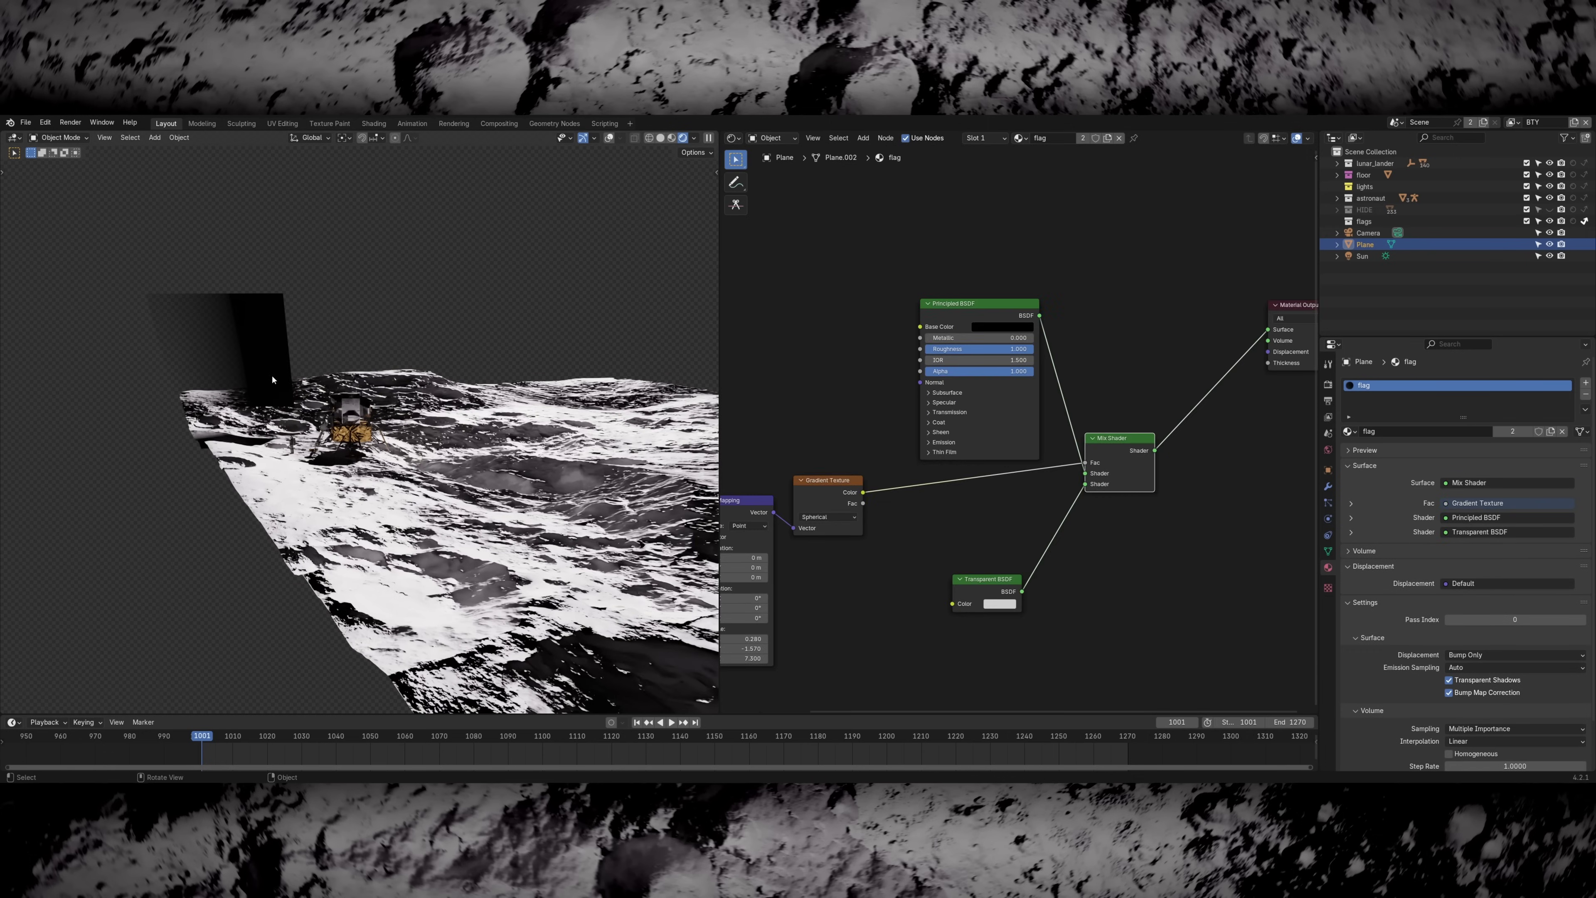
middle_click_drag(834, 496, 1012, 481)
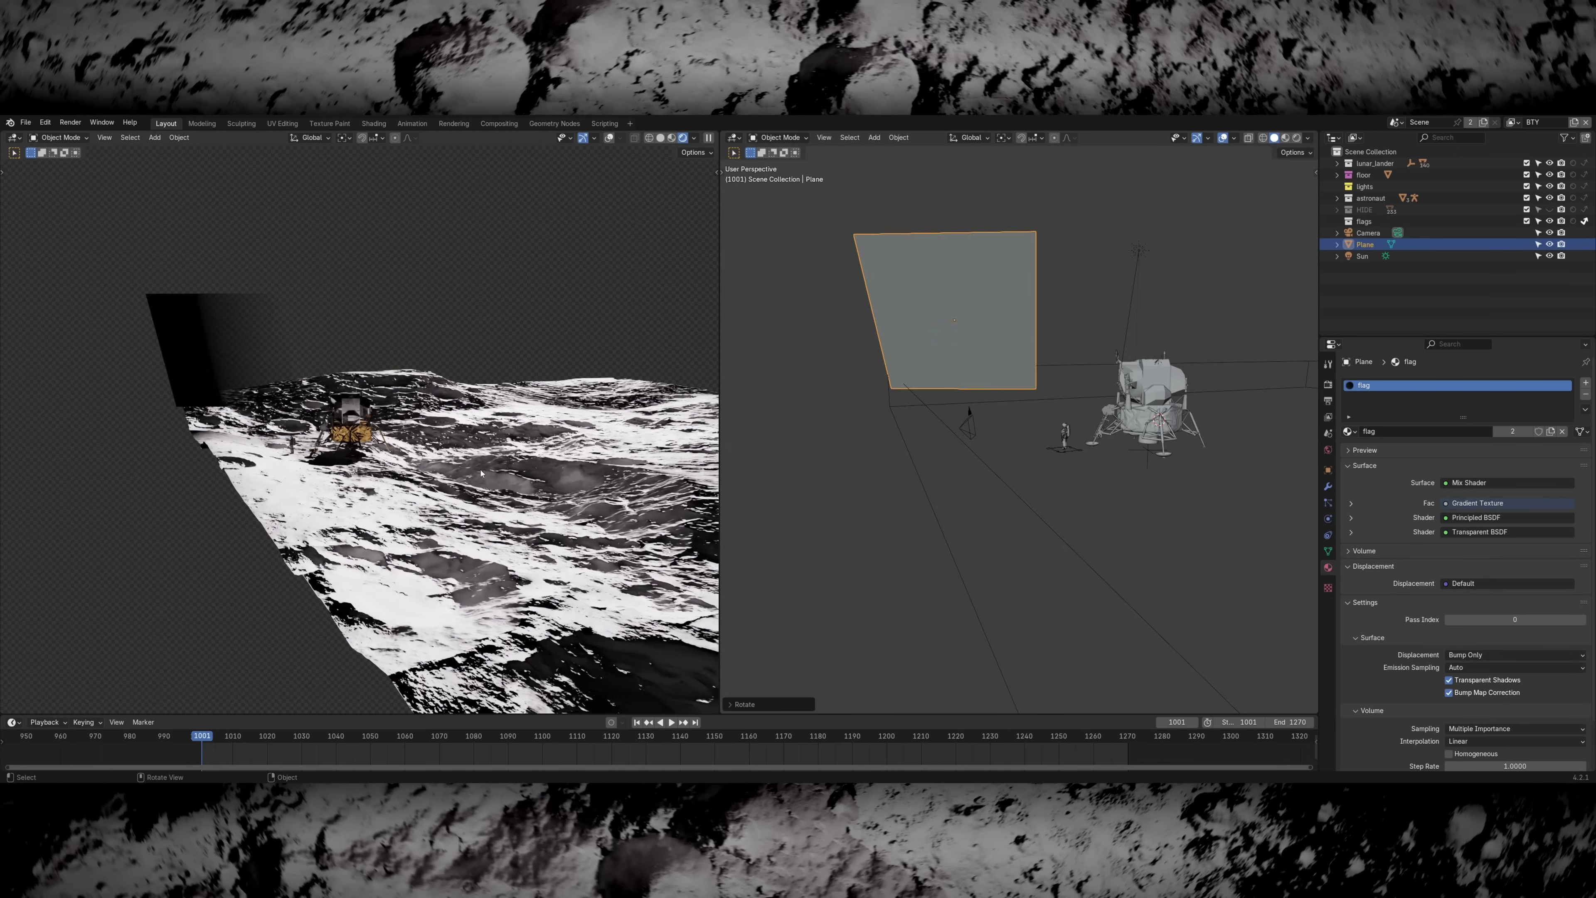
left_click(1124, 438)
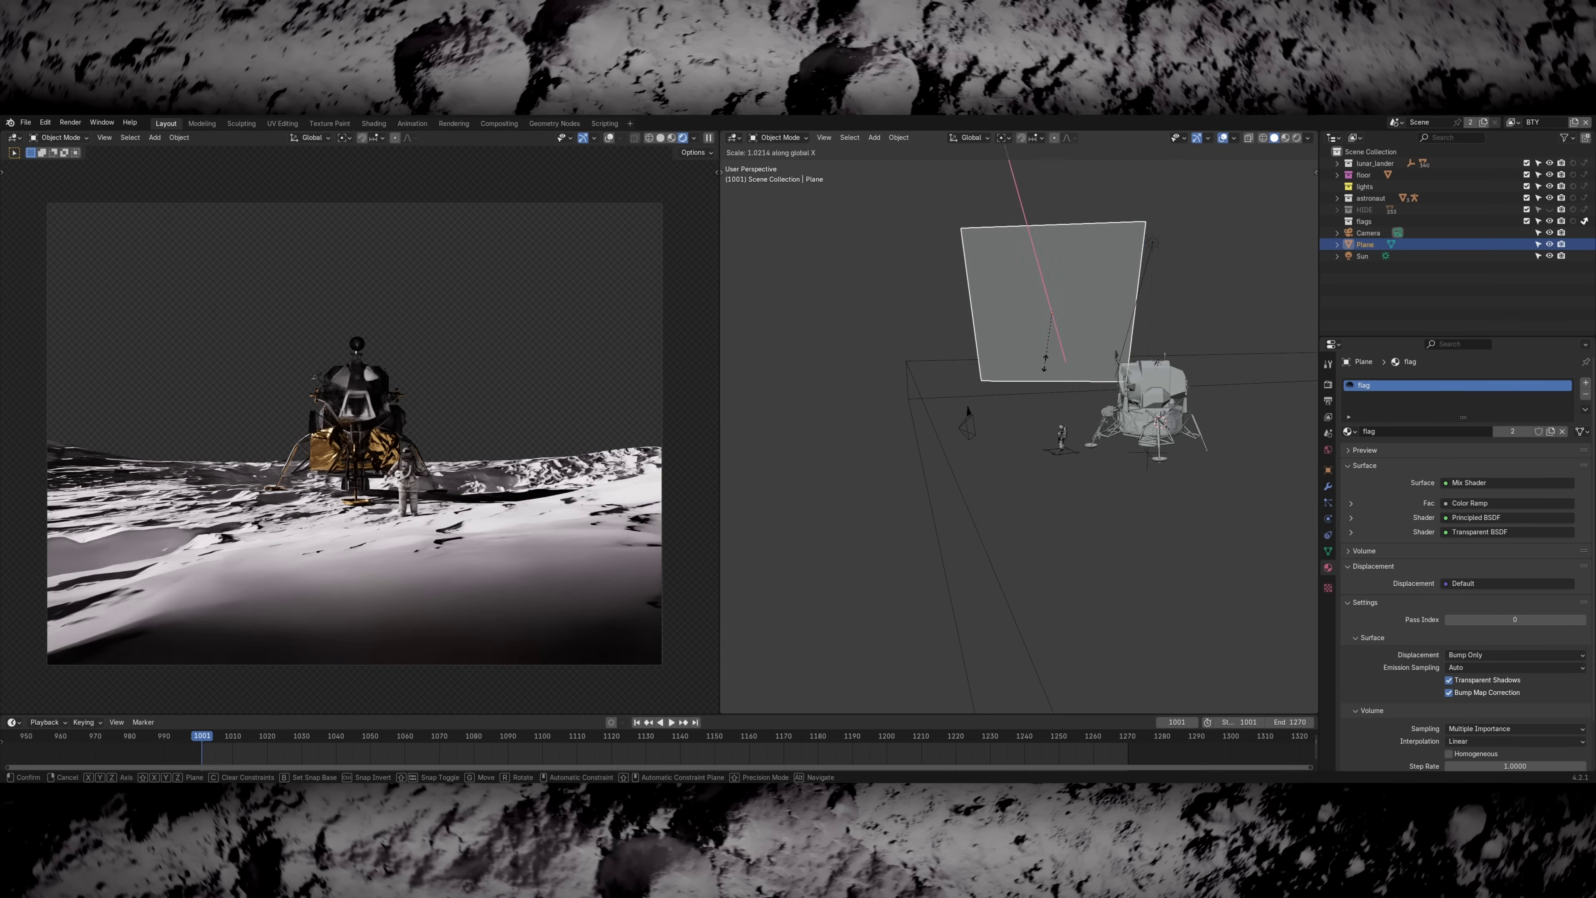
key("g")
key("y")
key("y")
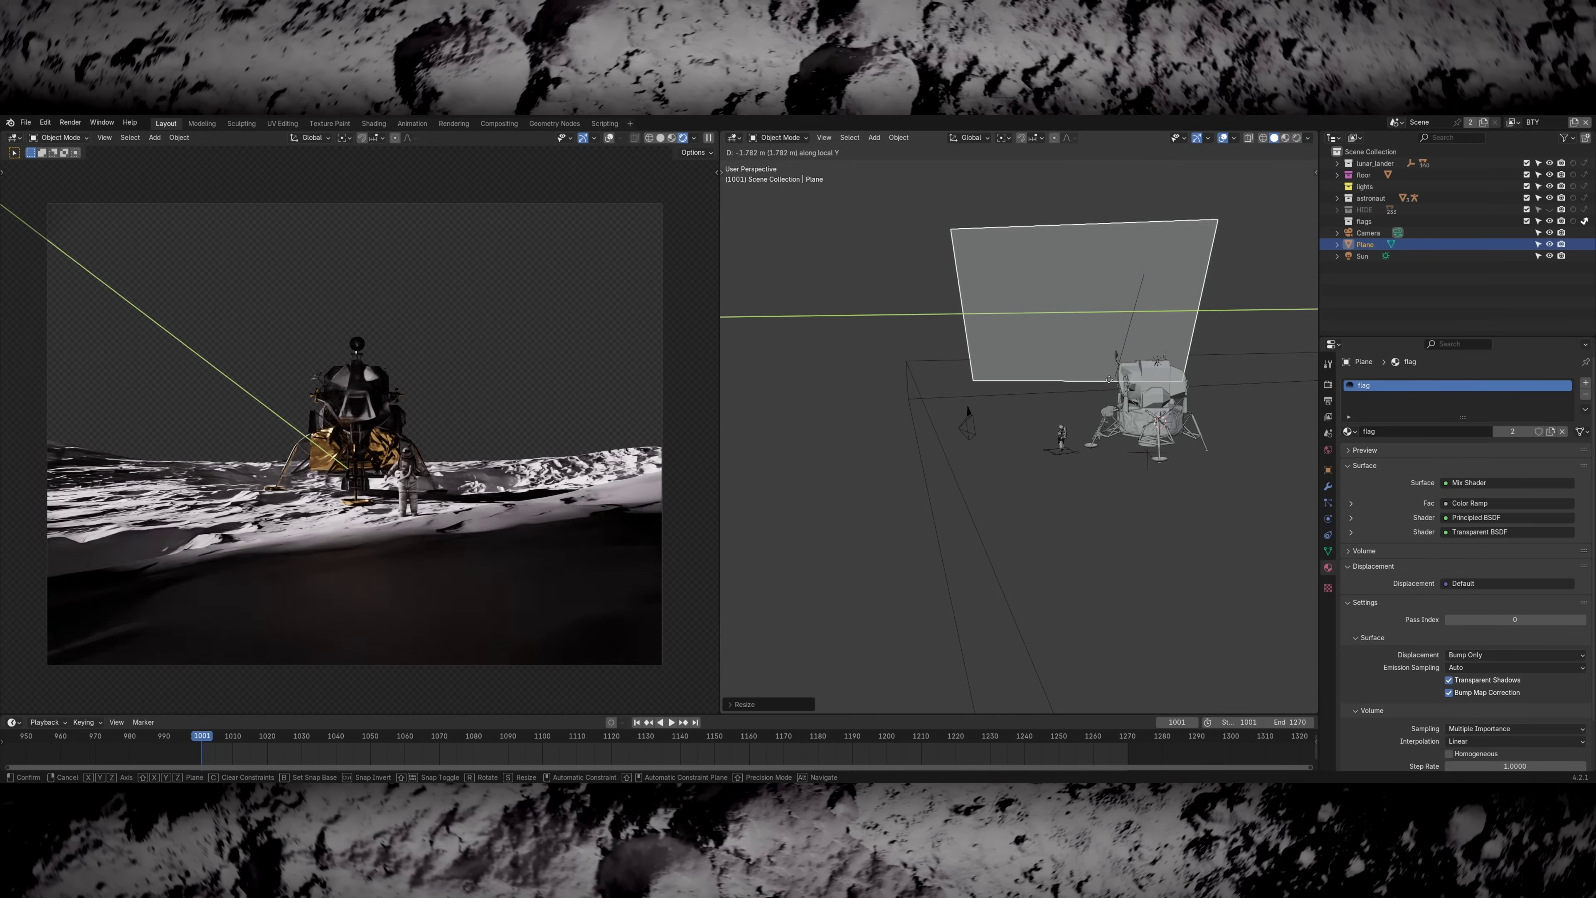
left_click(1110, 379)
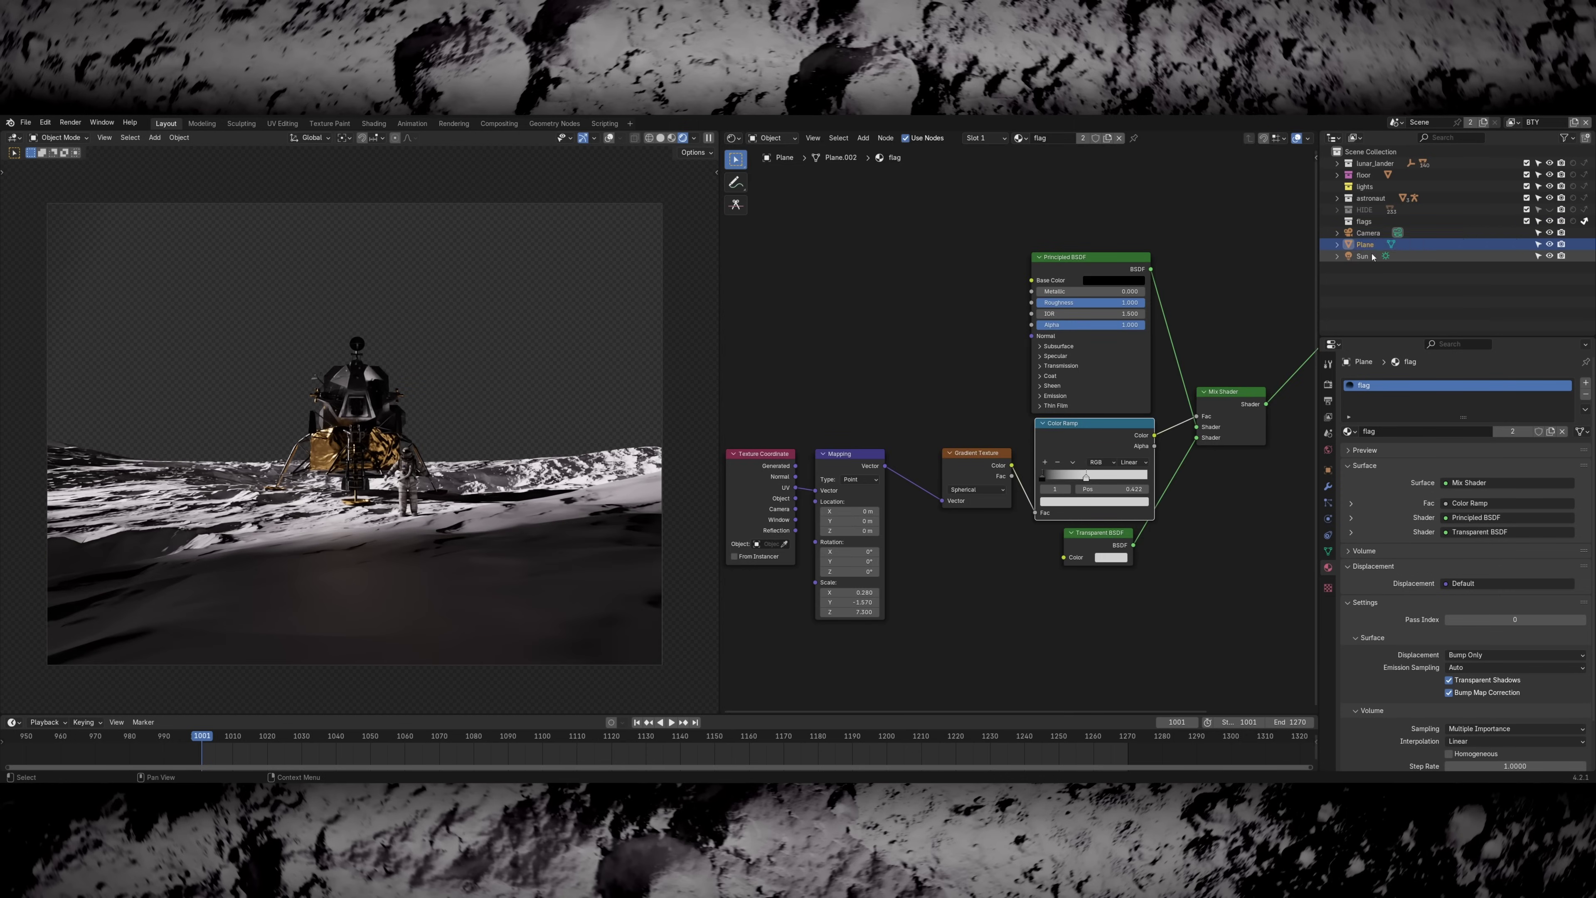
key("Return")
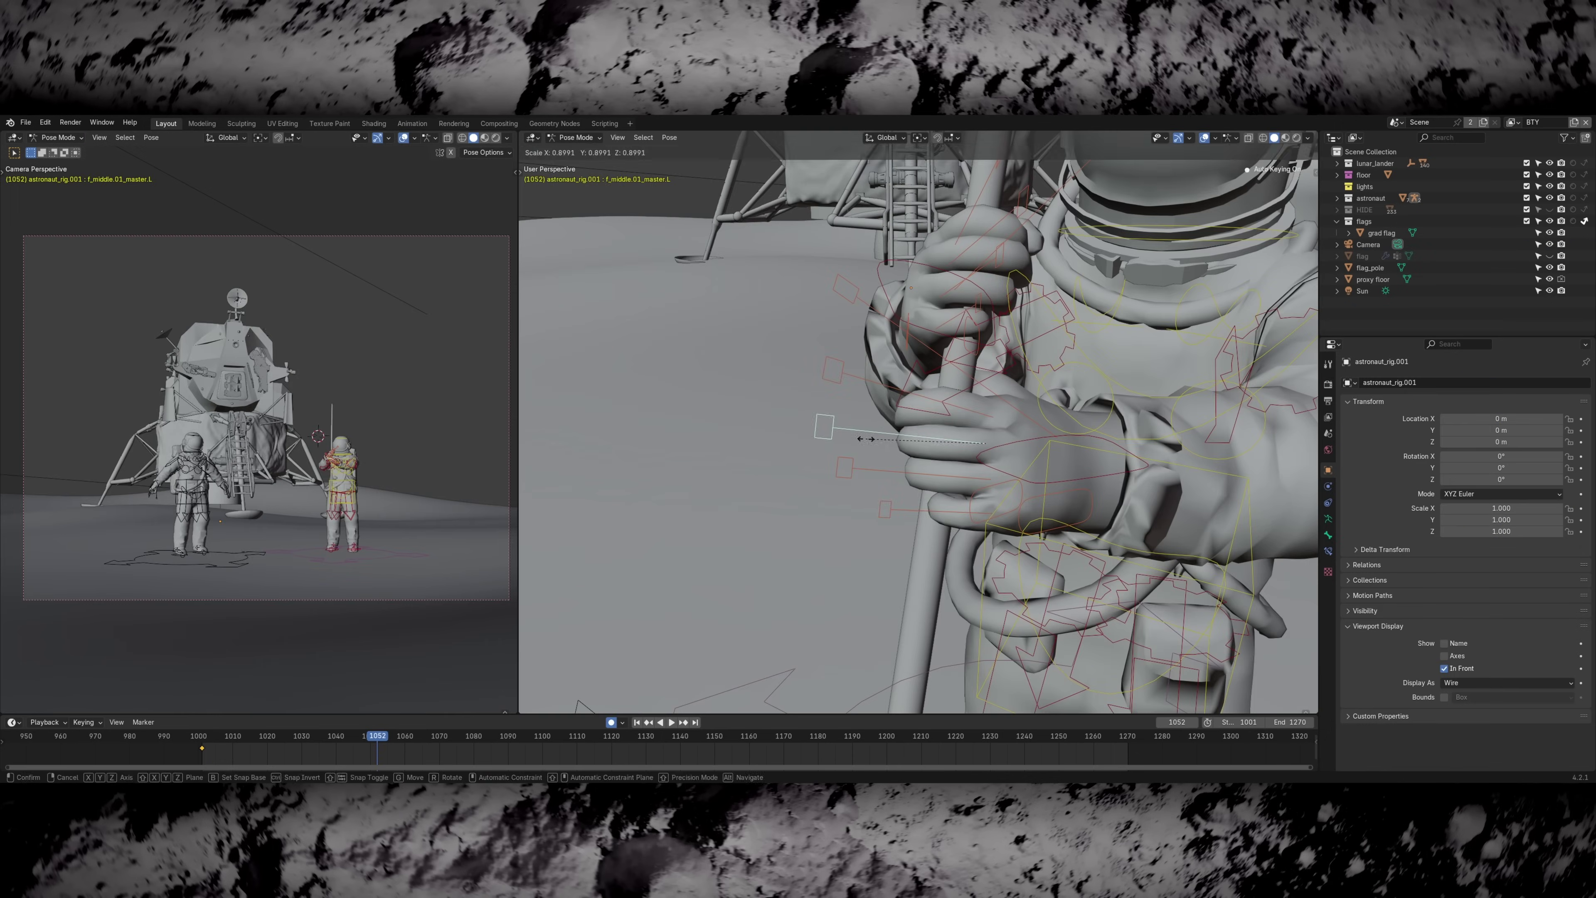
- Move the astronaut's left-hand control bone and torso onto the flag pole, checking playback
middle_click_drag(878, 434, 754, 421)
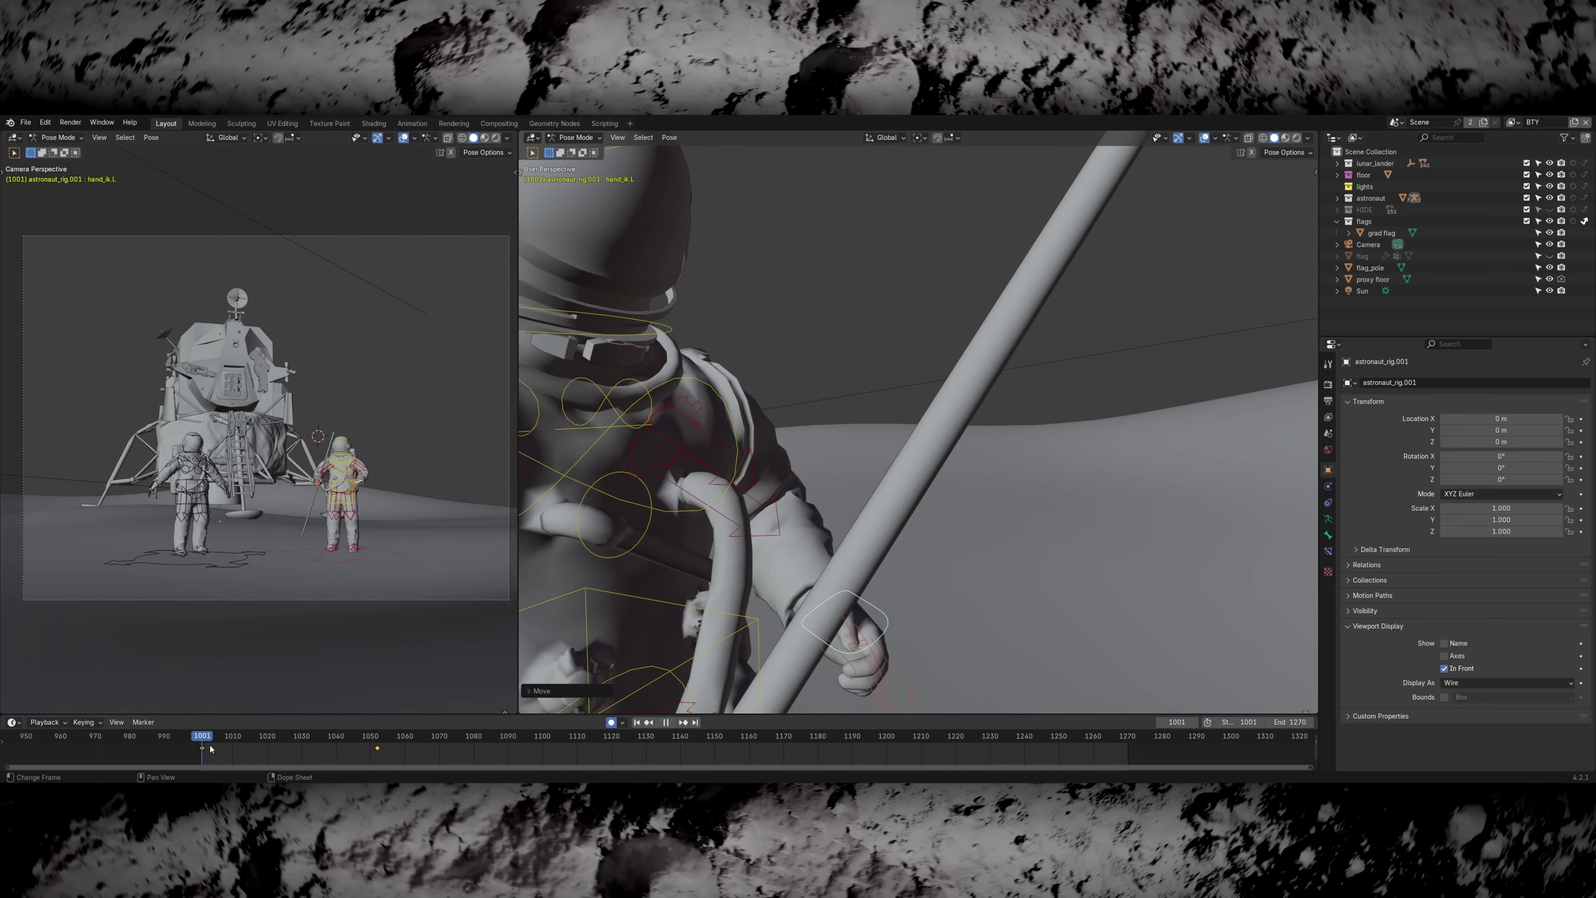
key("space")
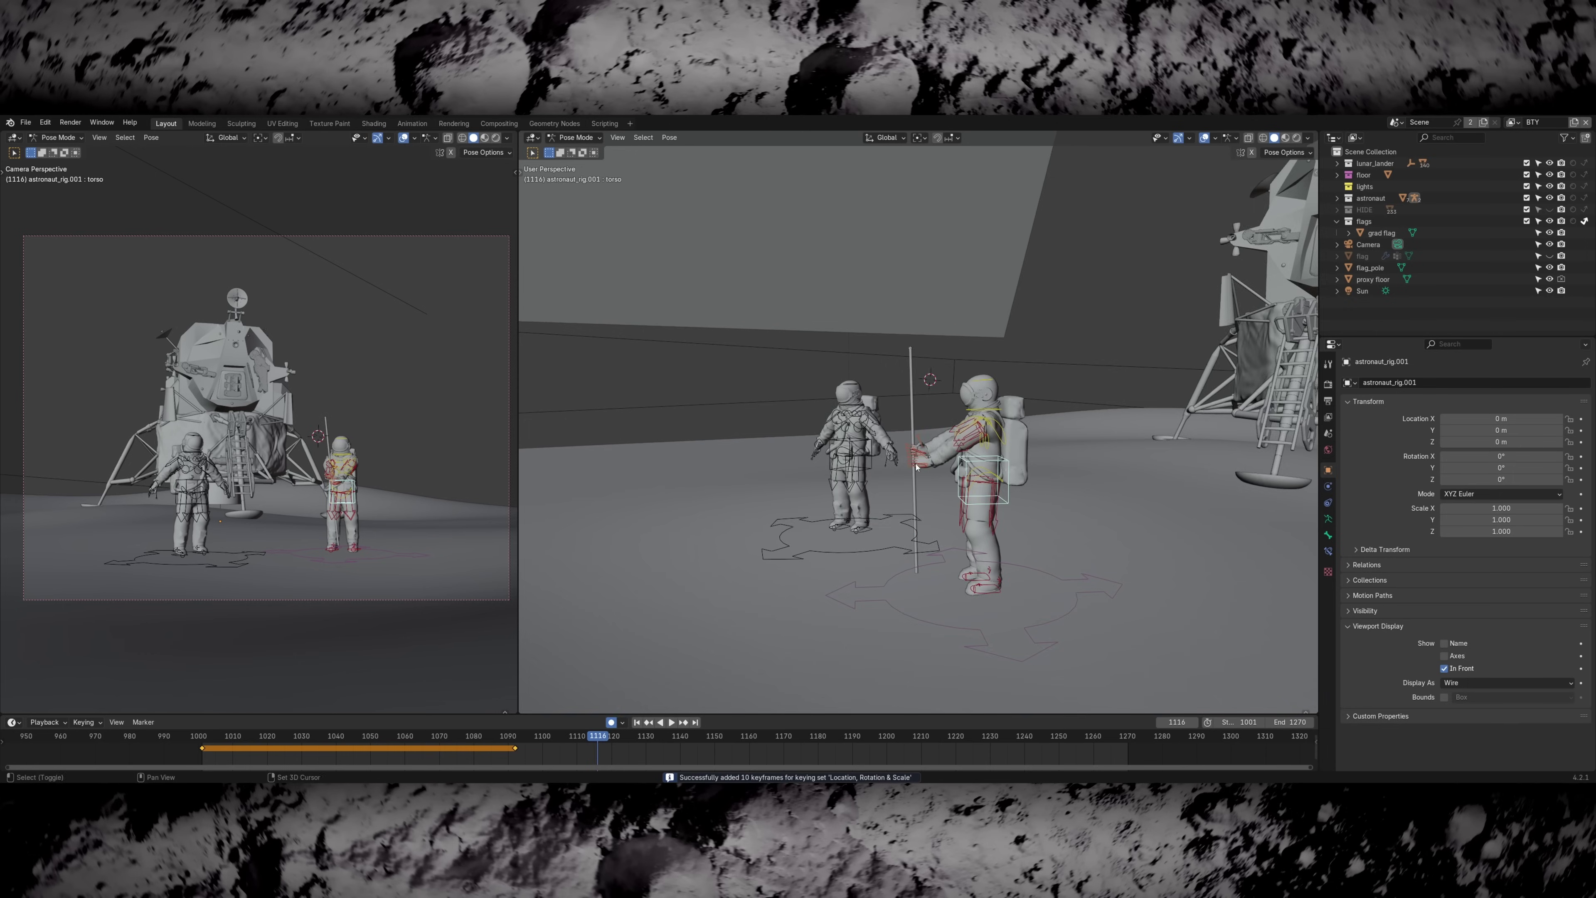
scroll(917, 466, "up", 3)
left_click(917, 466)
left_click_drag(1027, 517, 1006, 525)
middle_click_drag(1006, 525, 883, 568)
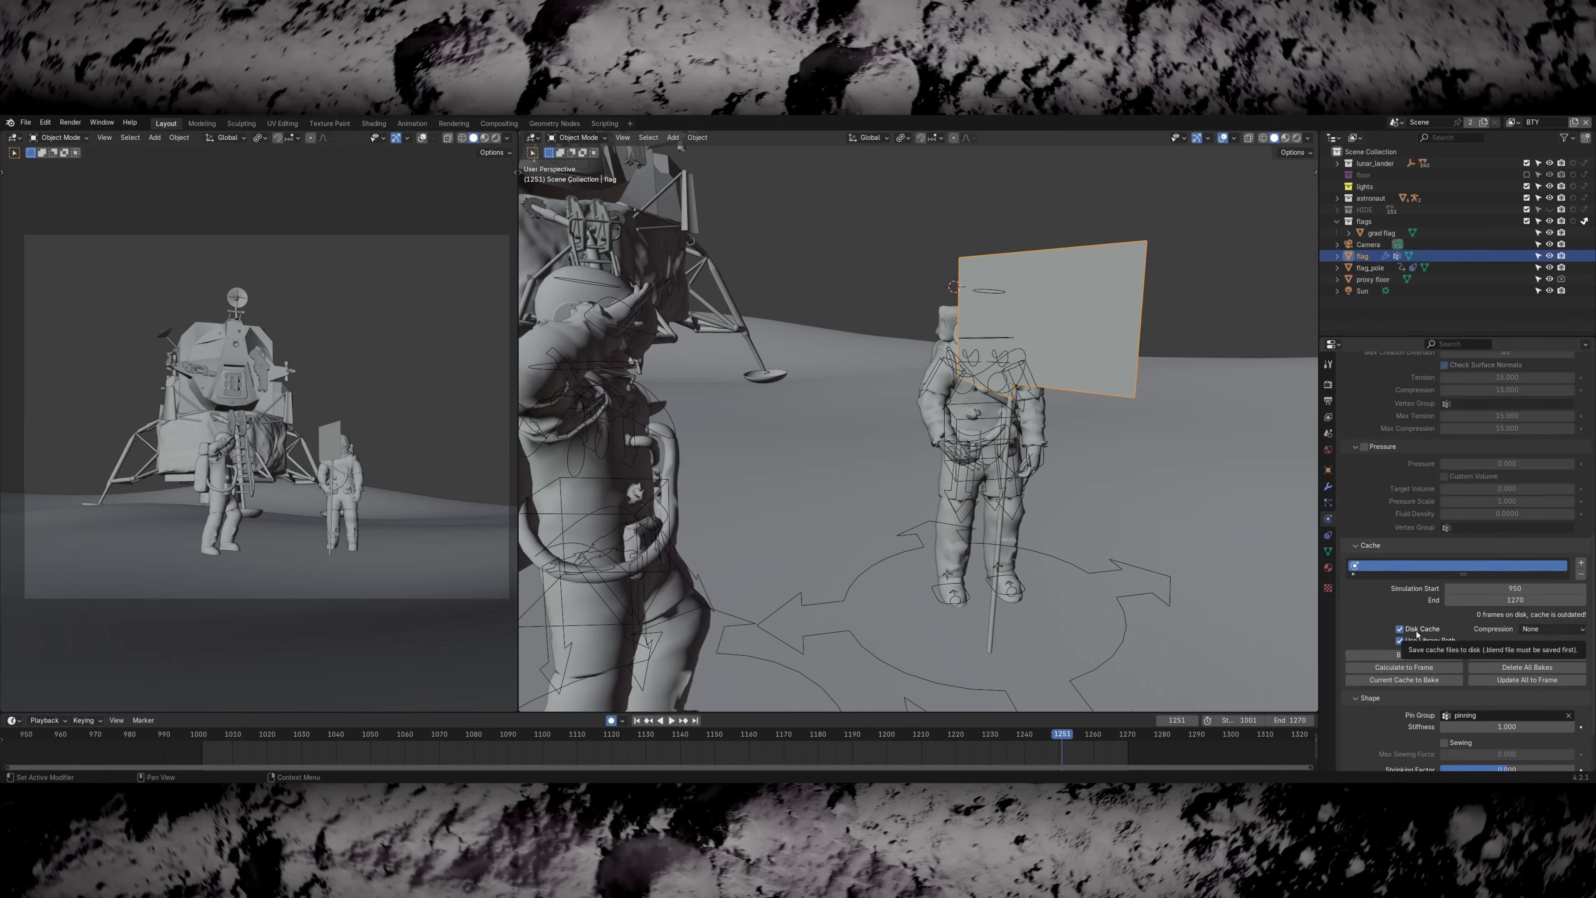
- Lower the flag cloth's gravity field weight, bake the cloth simulation and play it back
scroll(1392, 517, "down", 5)
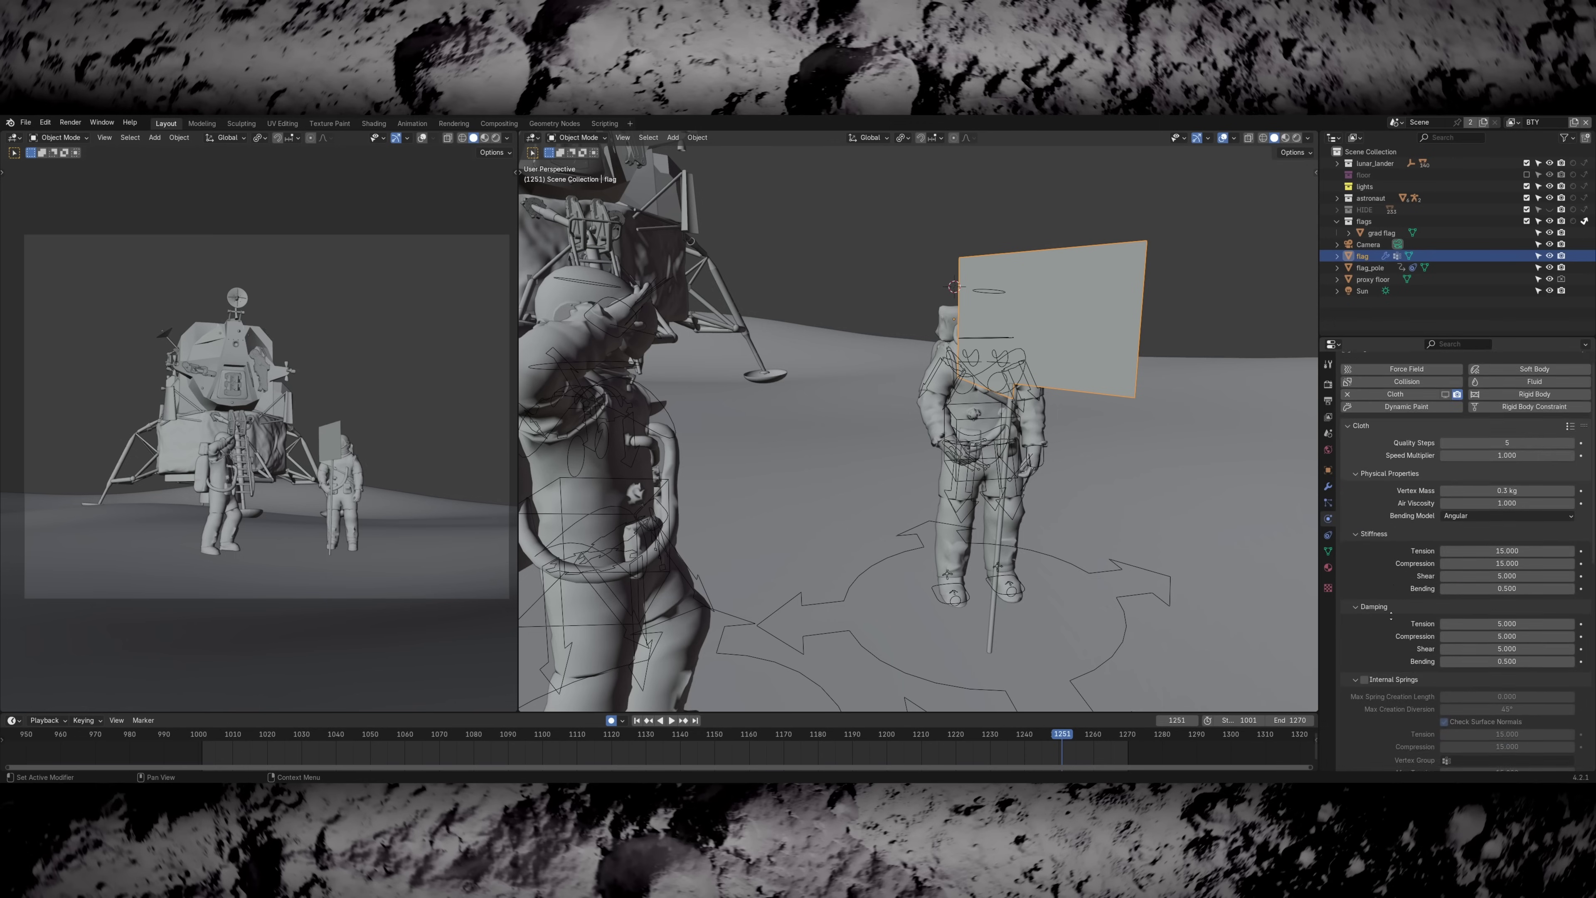
left_click_drag(1505, 622, 1461, 618)
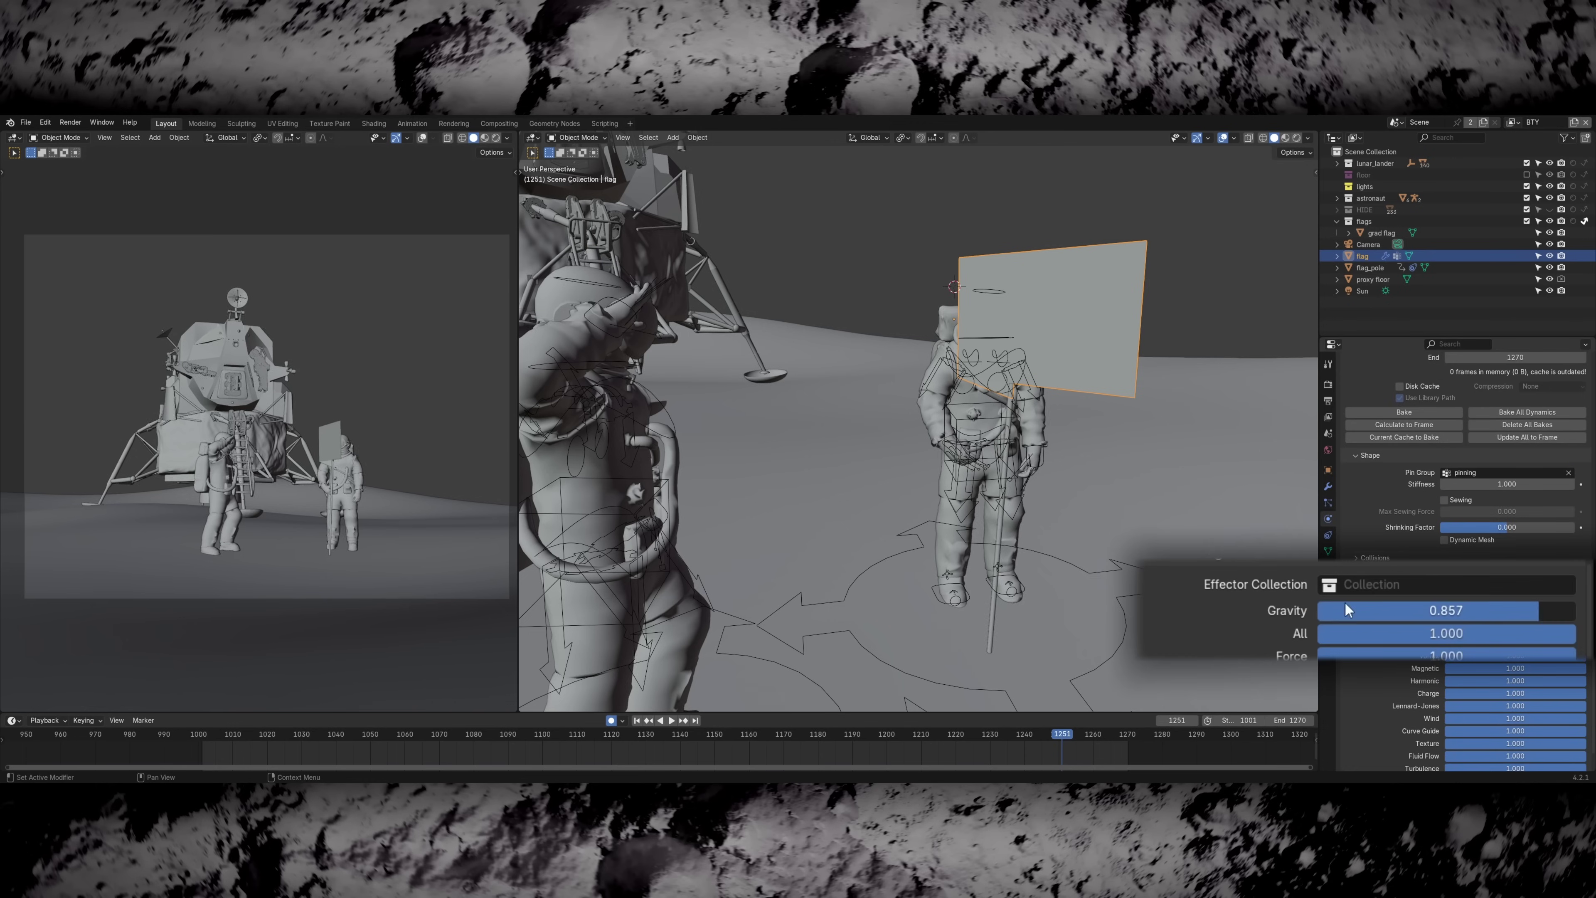
left_click(1404, 412)
scroll(1458, 503, "up", 8)
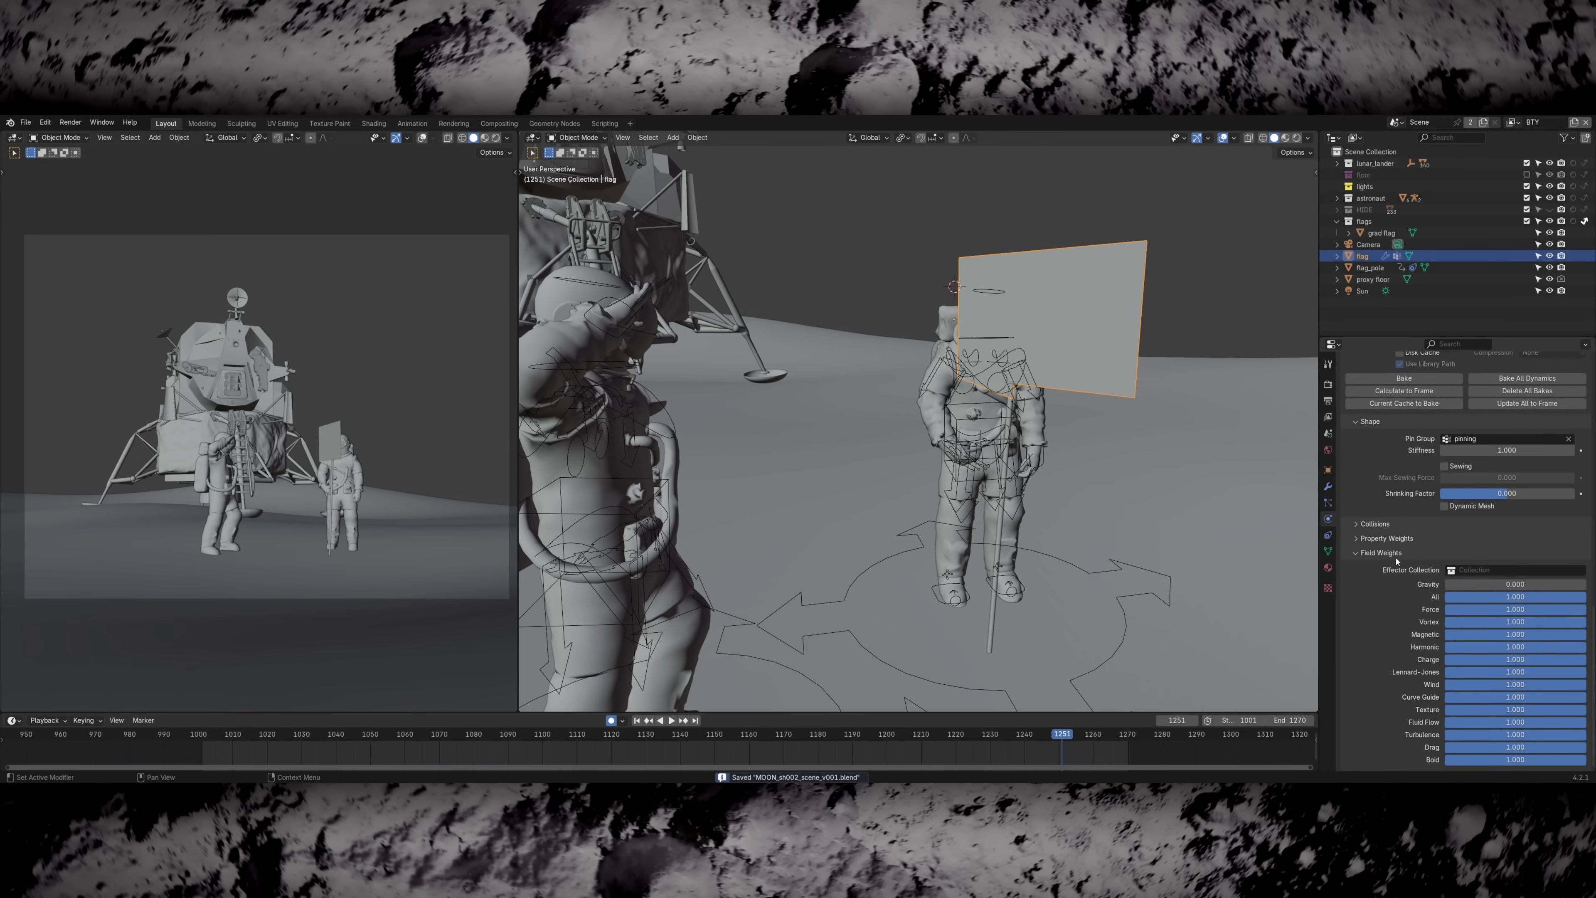
key("space")
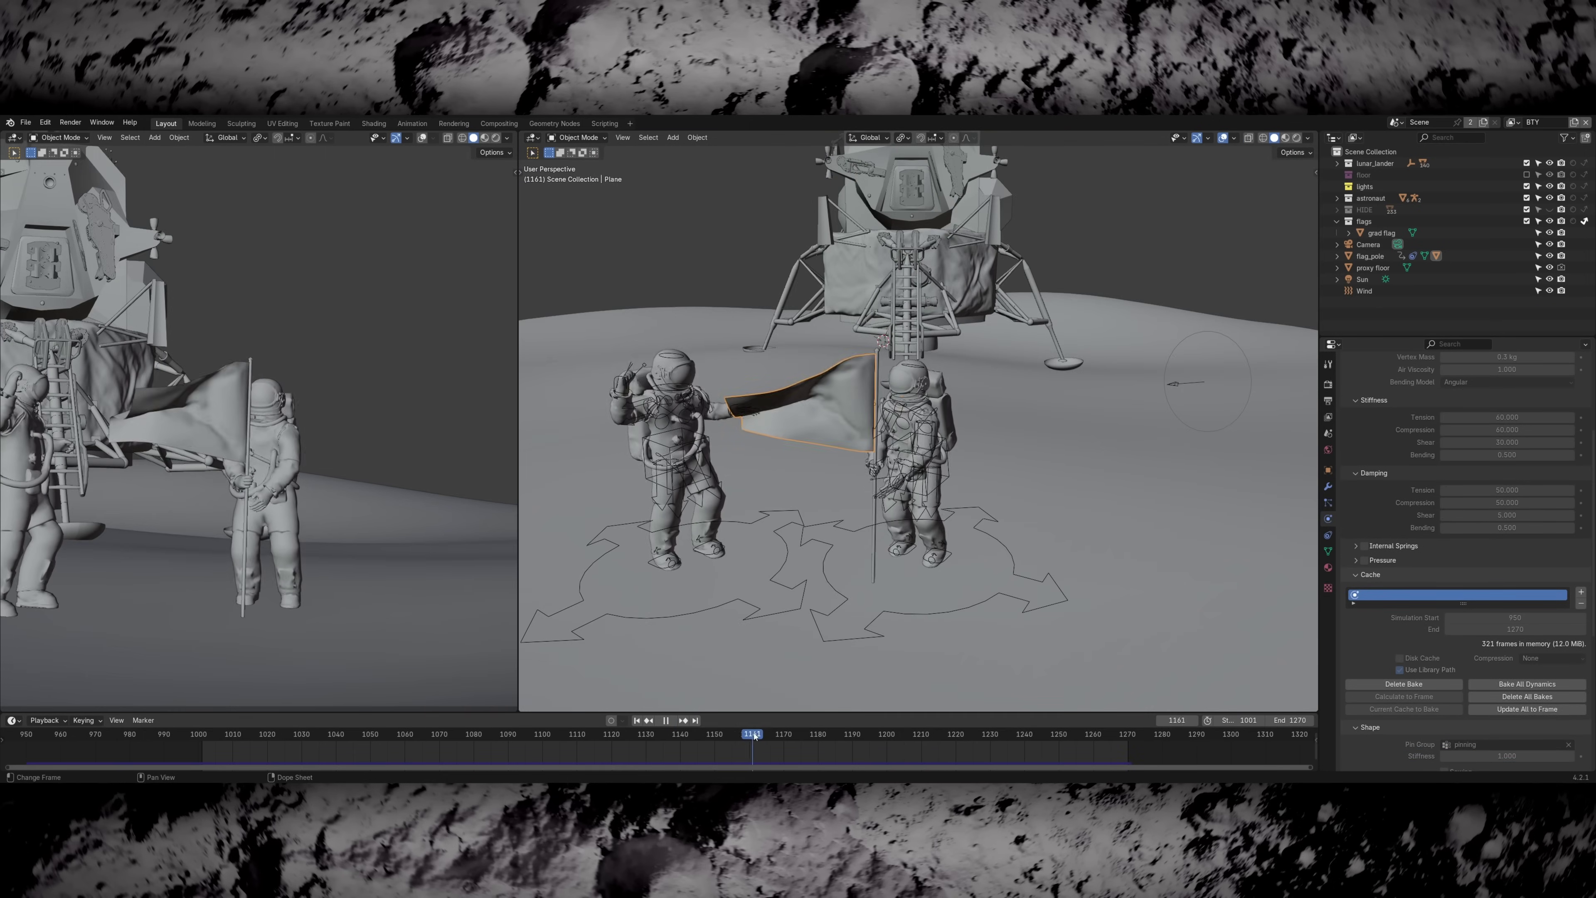
- Select the wind force field and shift its strength keyframe later, around frame 1198
left_click(1196, 432)
left_click(1196, 431)
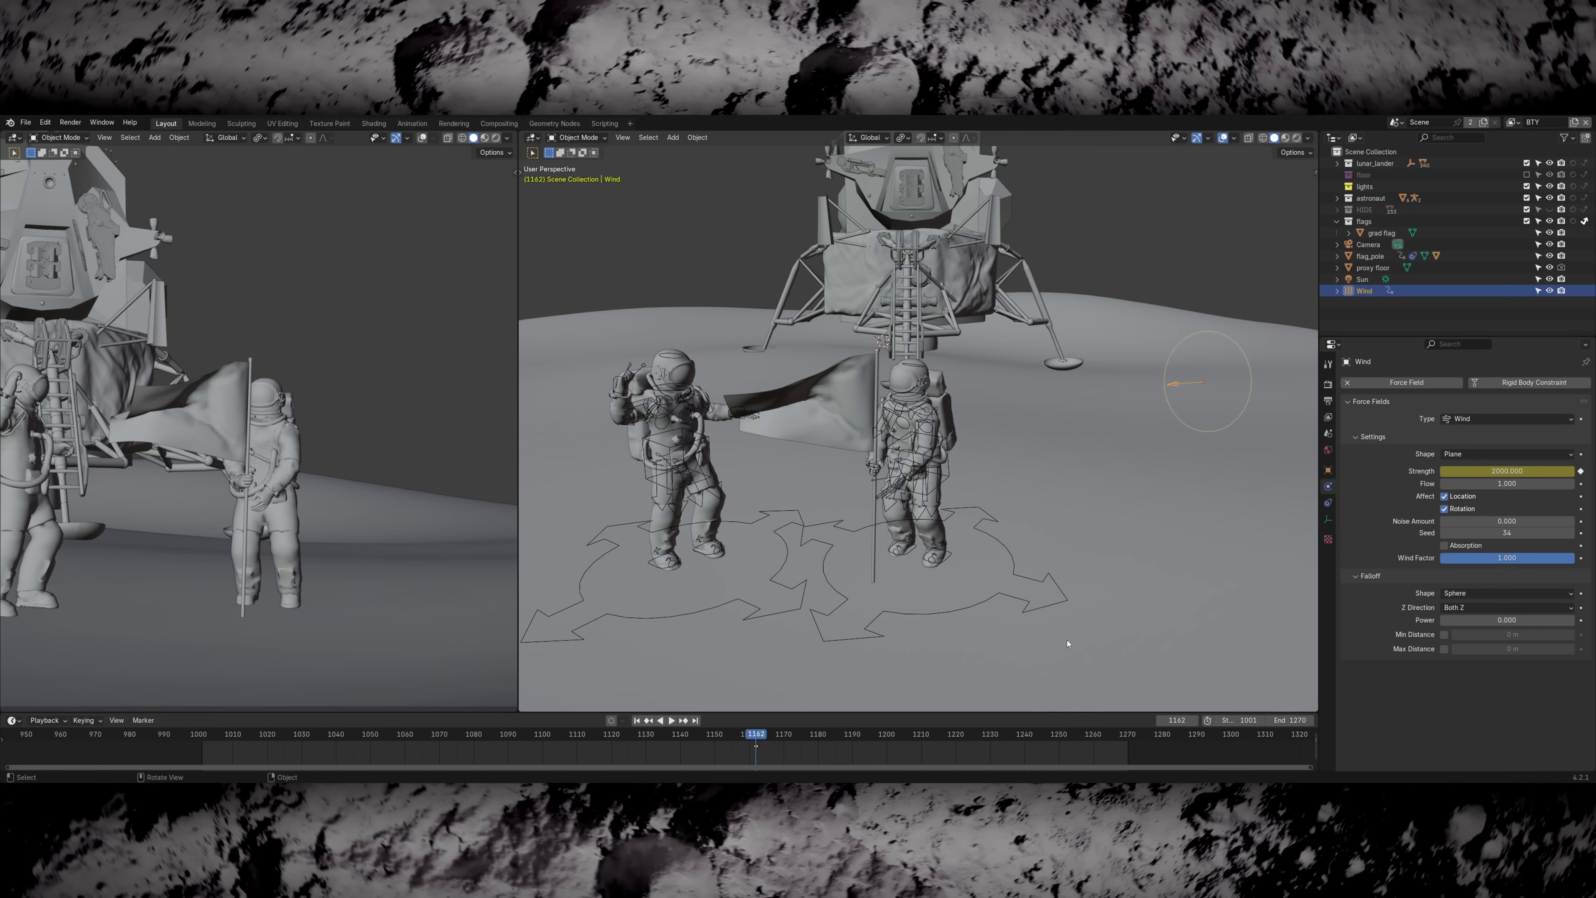
left_click_drag(765, 741, 883, 741)
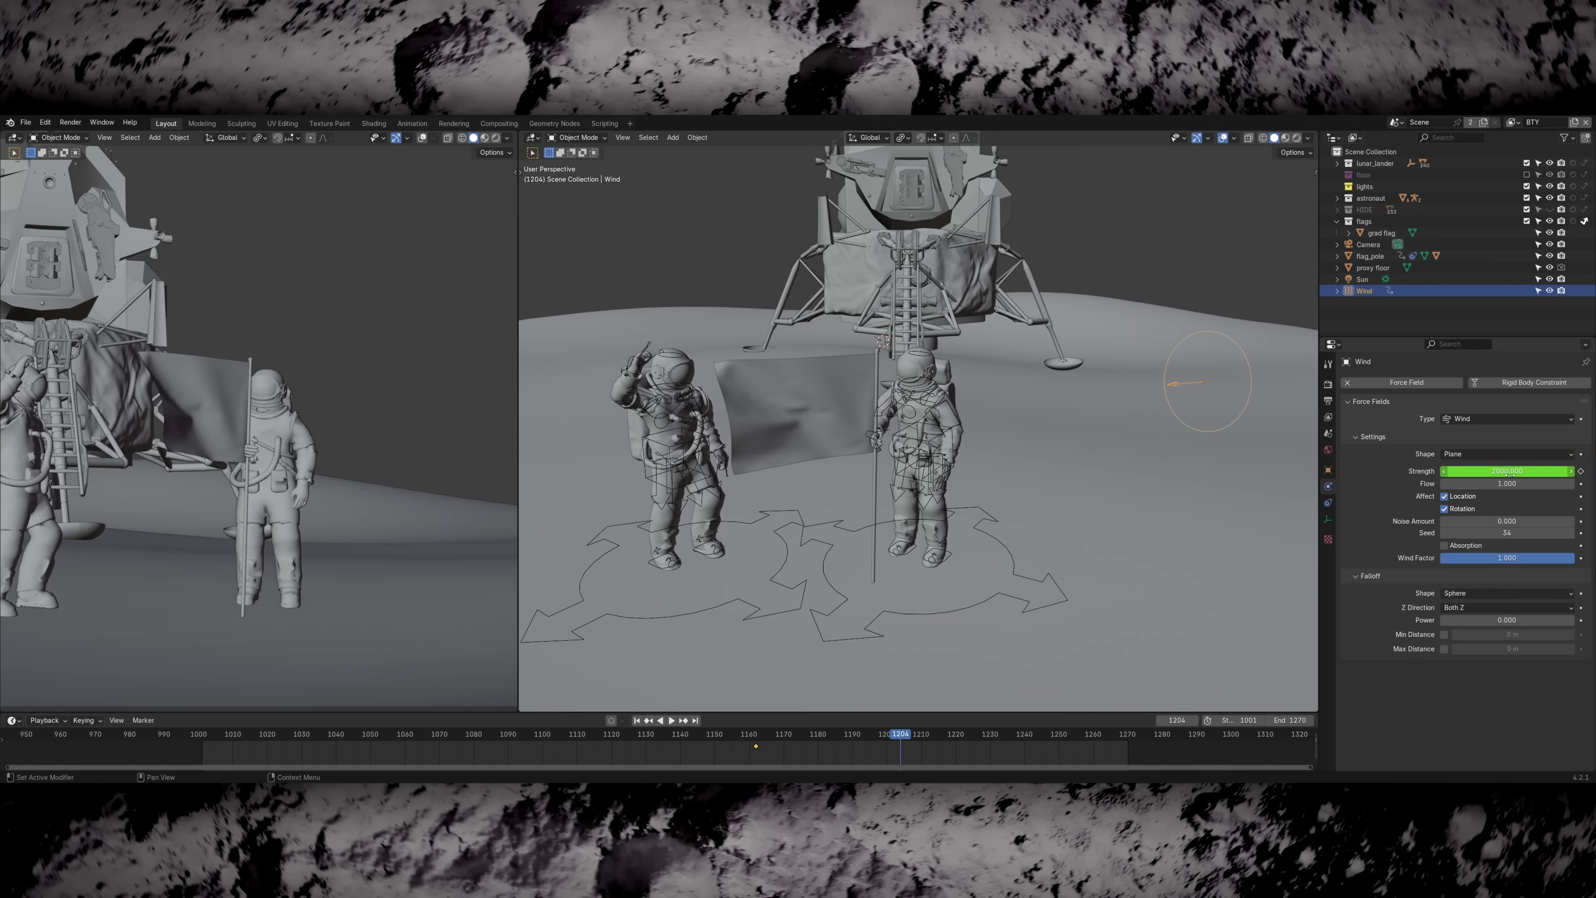
left_click(862, 745)
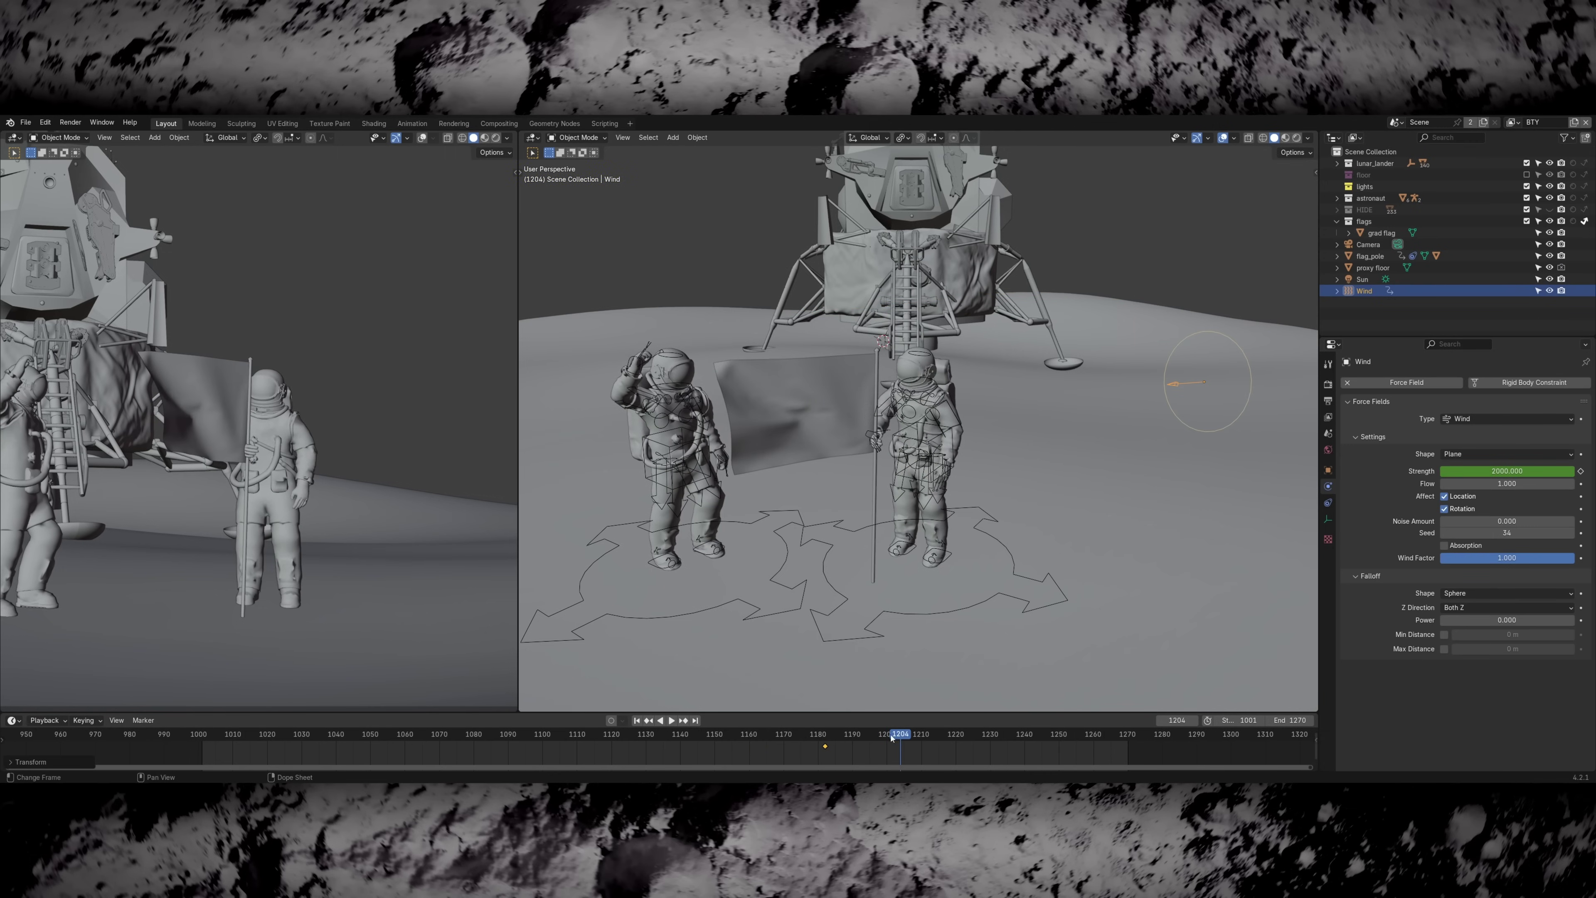
- Play back to check the flag settling, return to frame 1204 and reselect the flag plane
key("space")
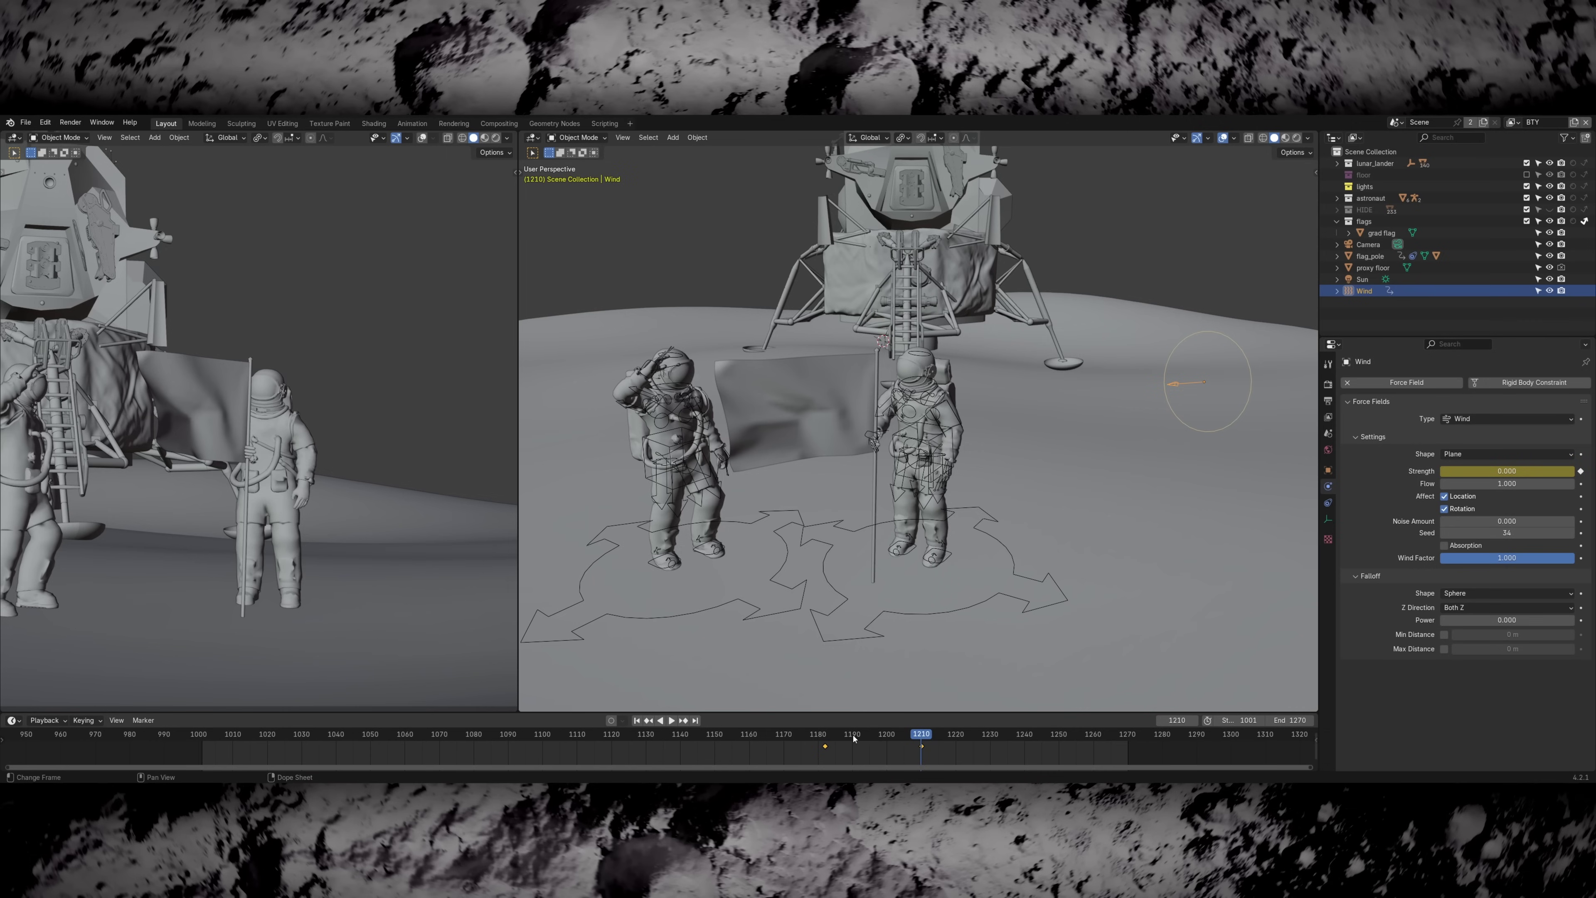
left_click_drag(855, 739, 900, 739)
left_click(795, 412)
scroll(1401, 591, "down", 5)
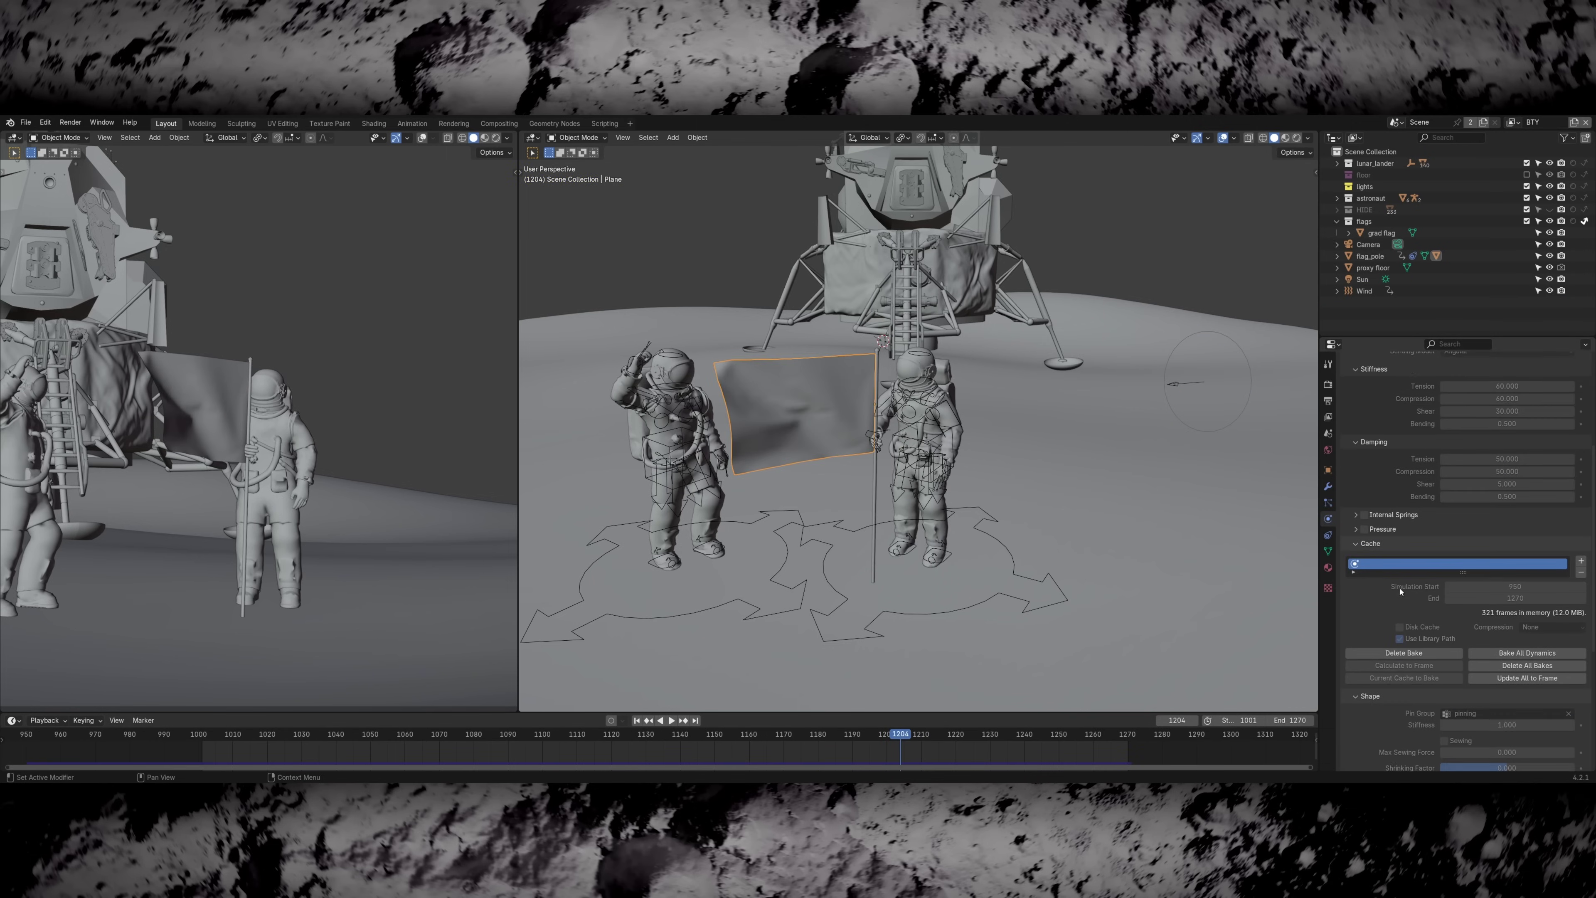
- Clear the old flag simulation bake and import the lander render files into Nuke
left_click(1404, 654)
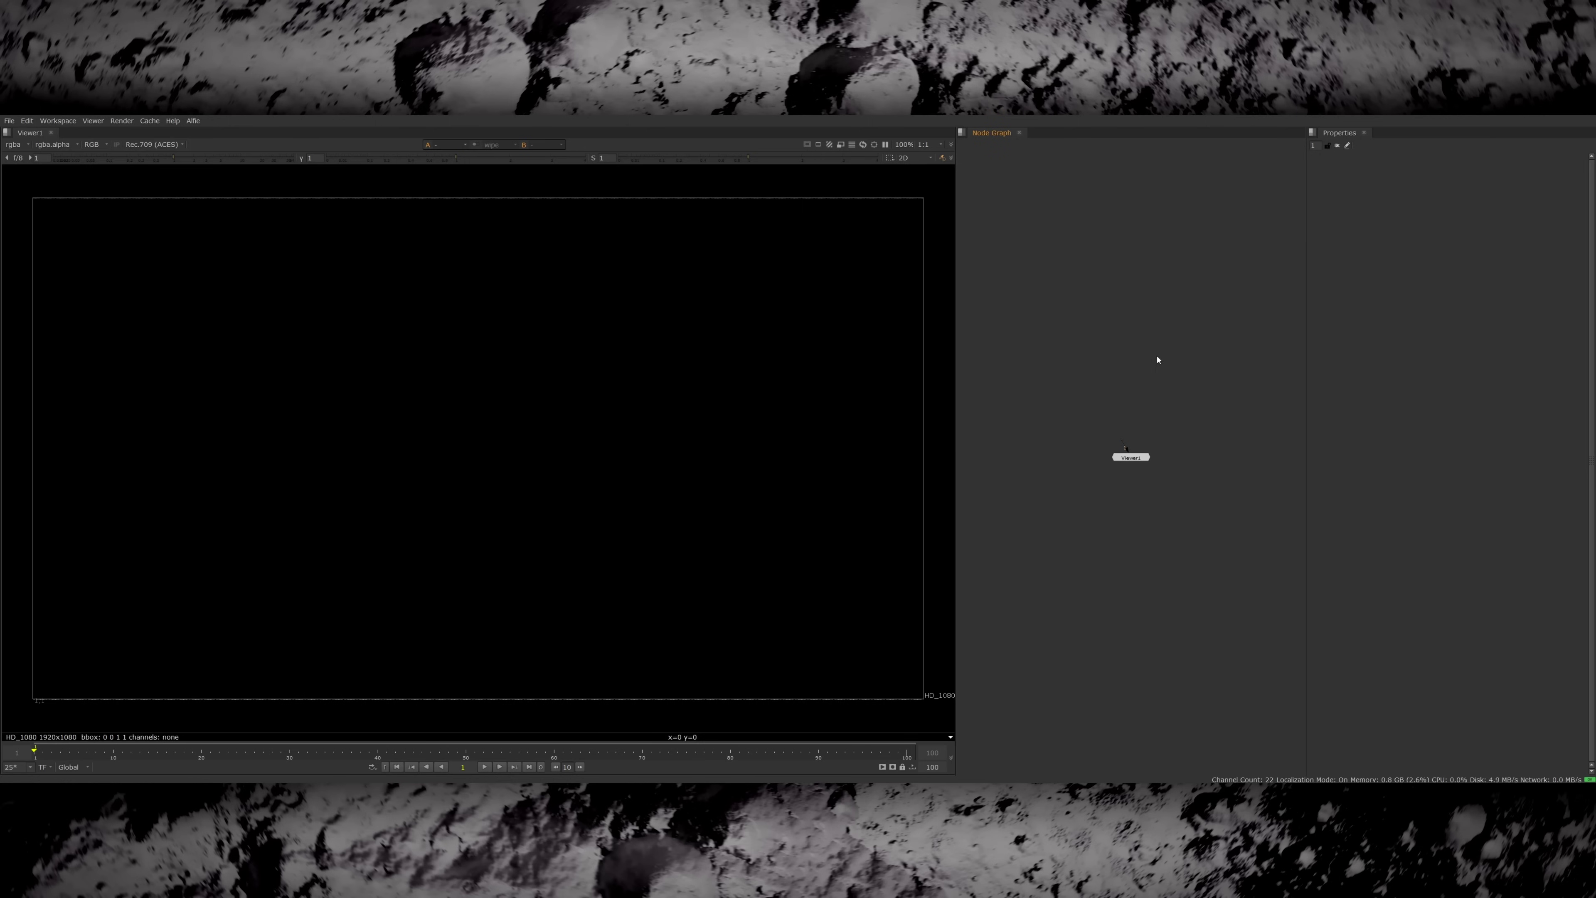
key("r")
key("ctrl+a")
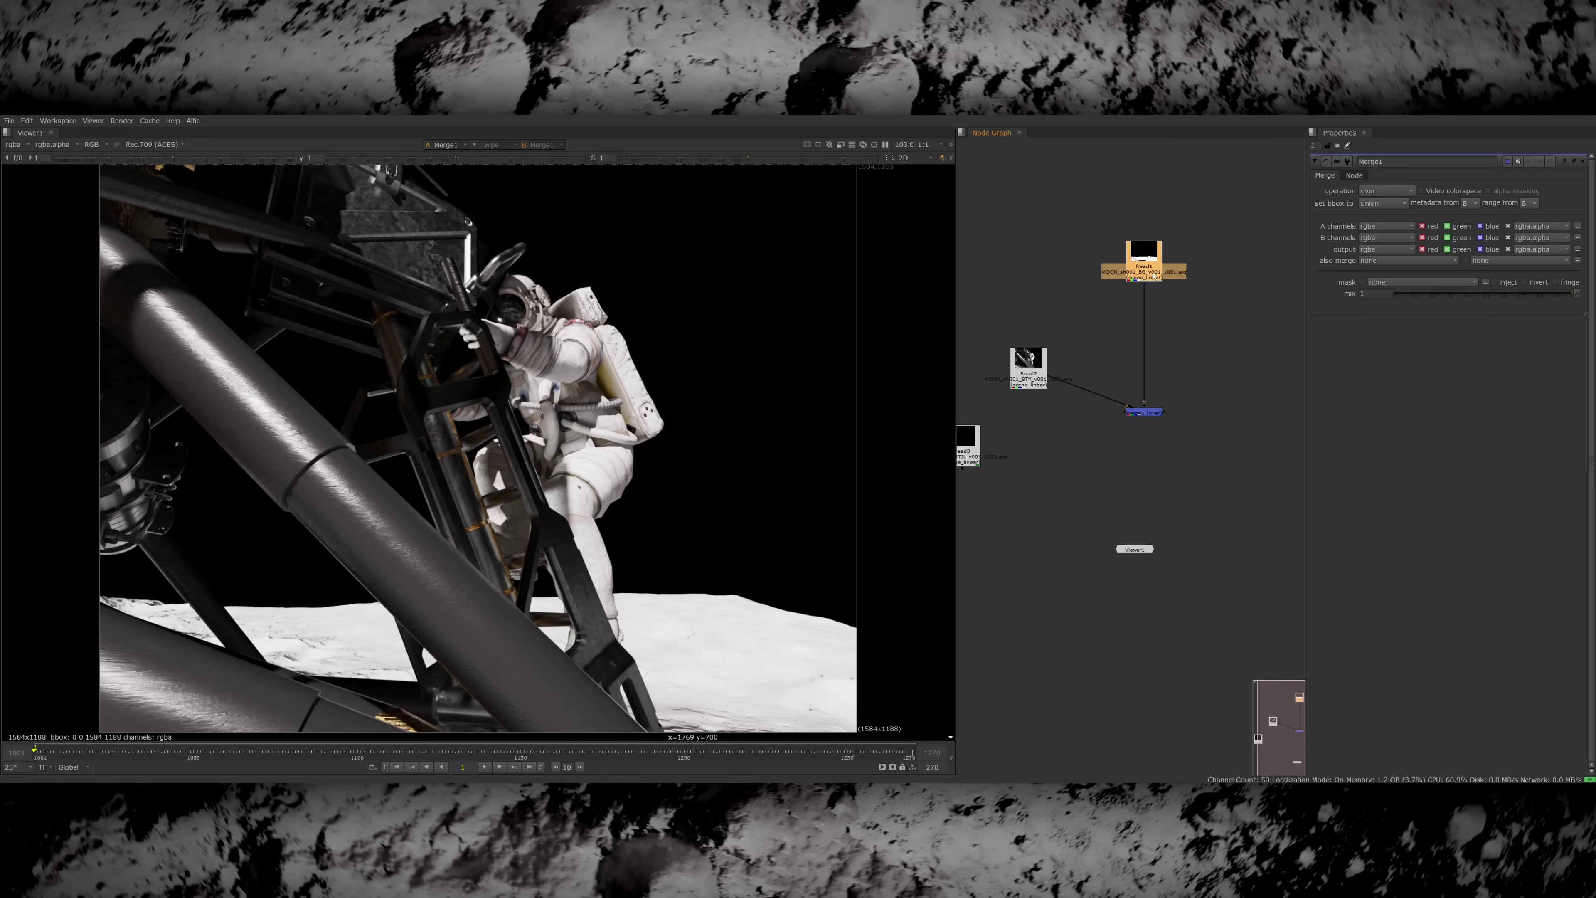
scroll(1063, 566, "down", 3)
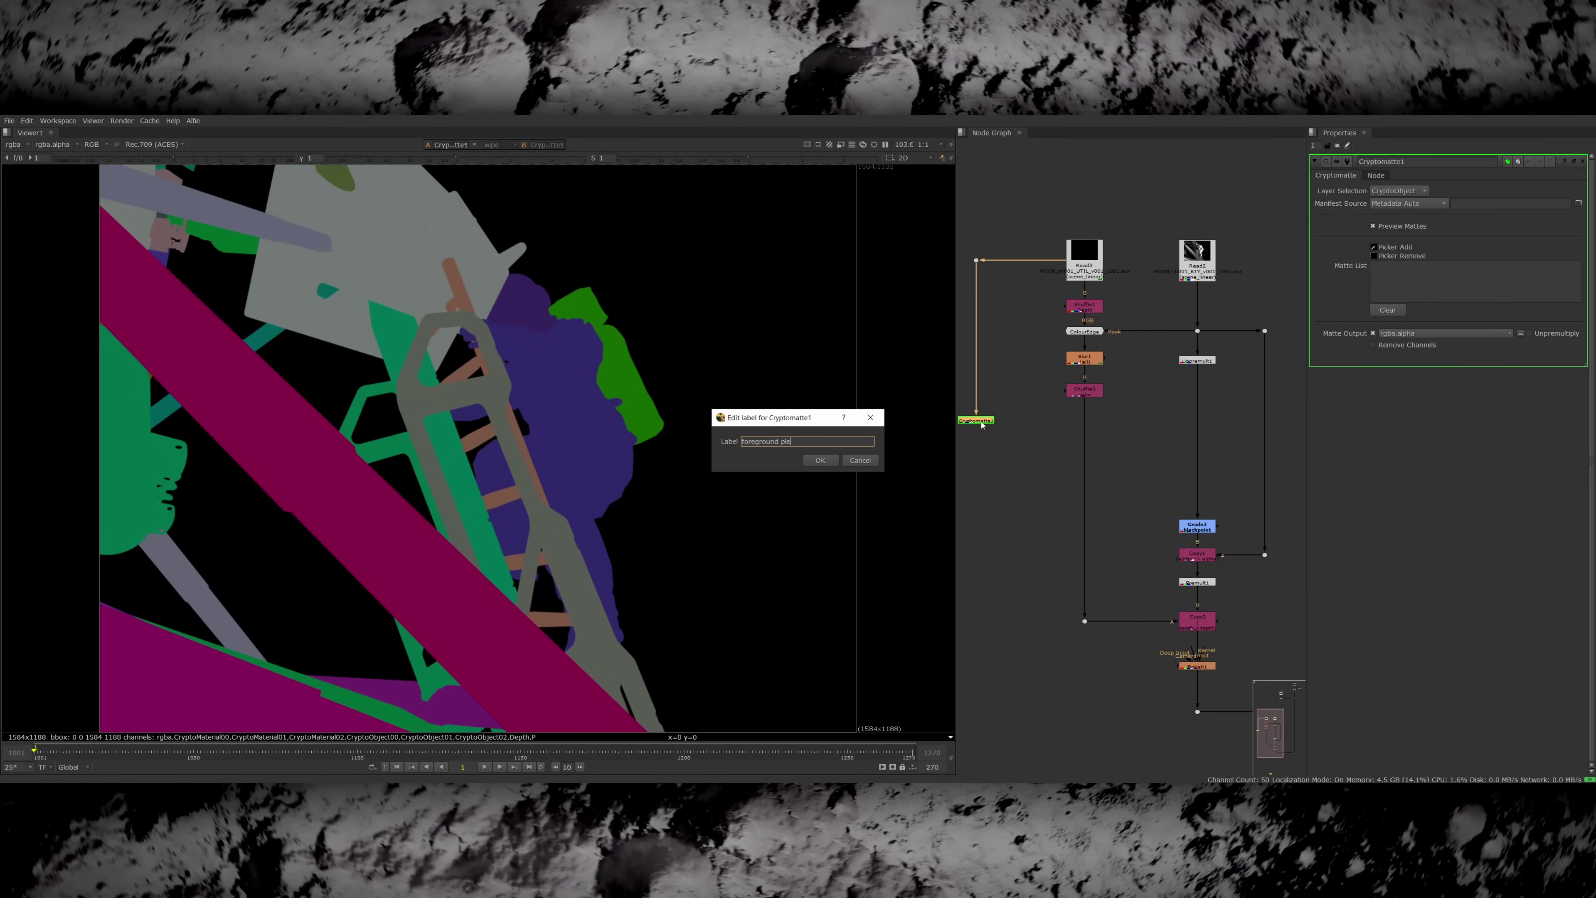
- Pick the diagonal strut and a second object into the Cryptomatte, and lower Grade3 gain to 0.51
left_click(422, 587, "ctrl")
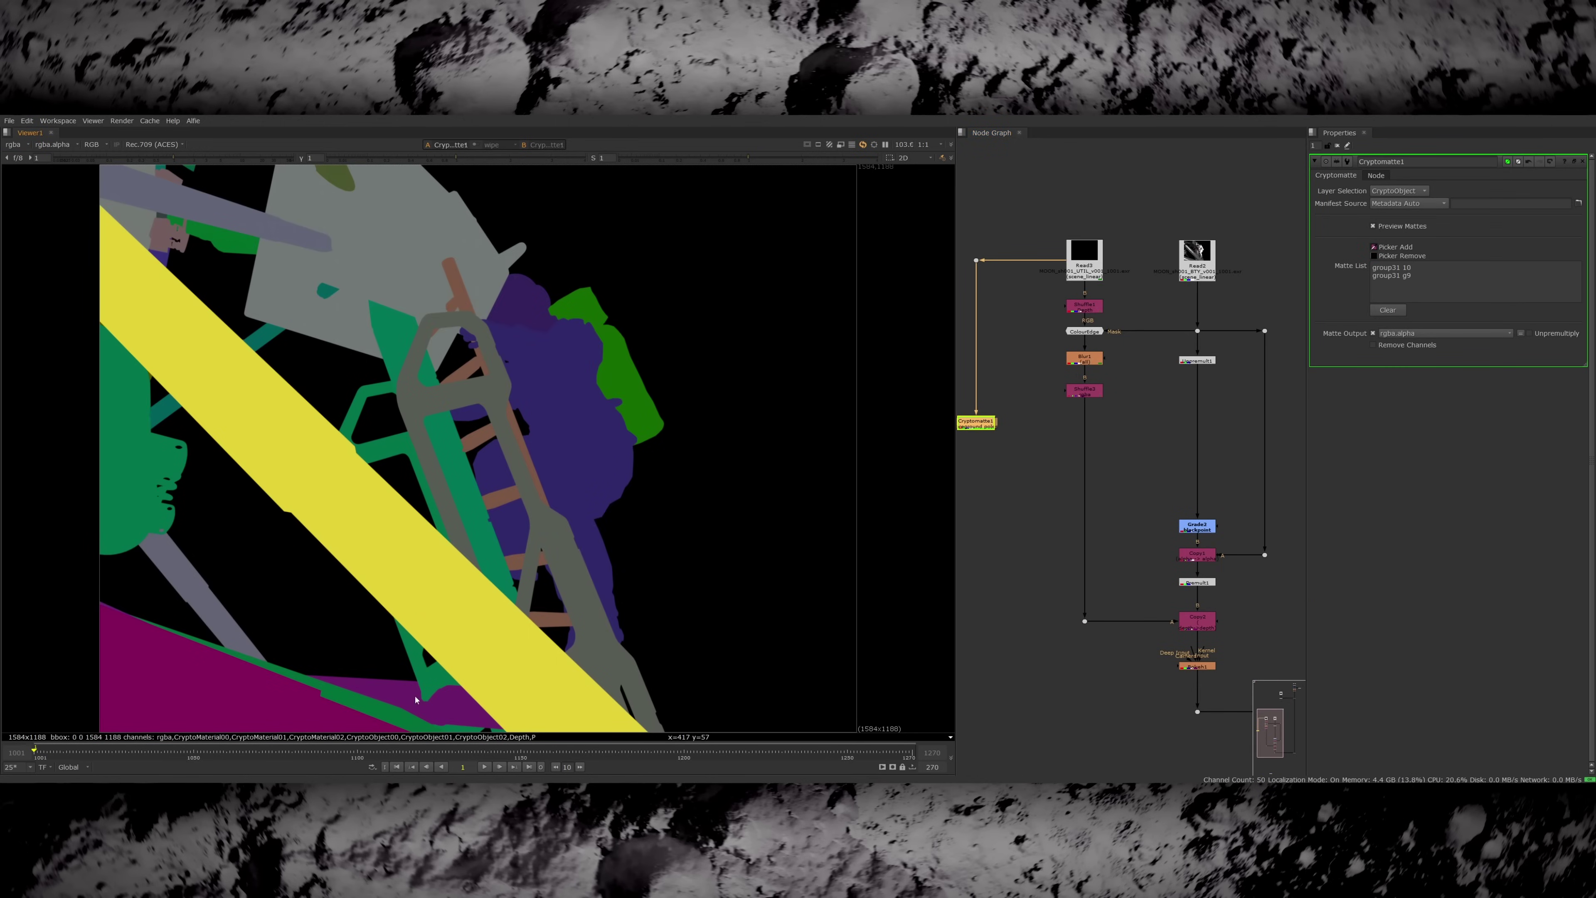
left_click(415, 699, "ctrl")
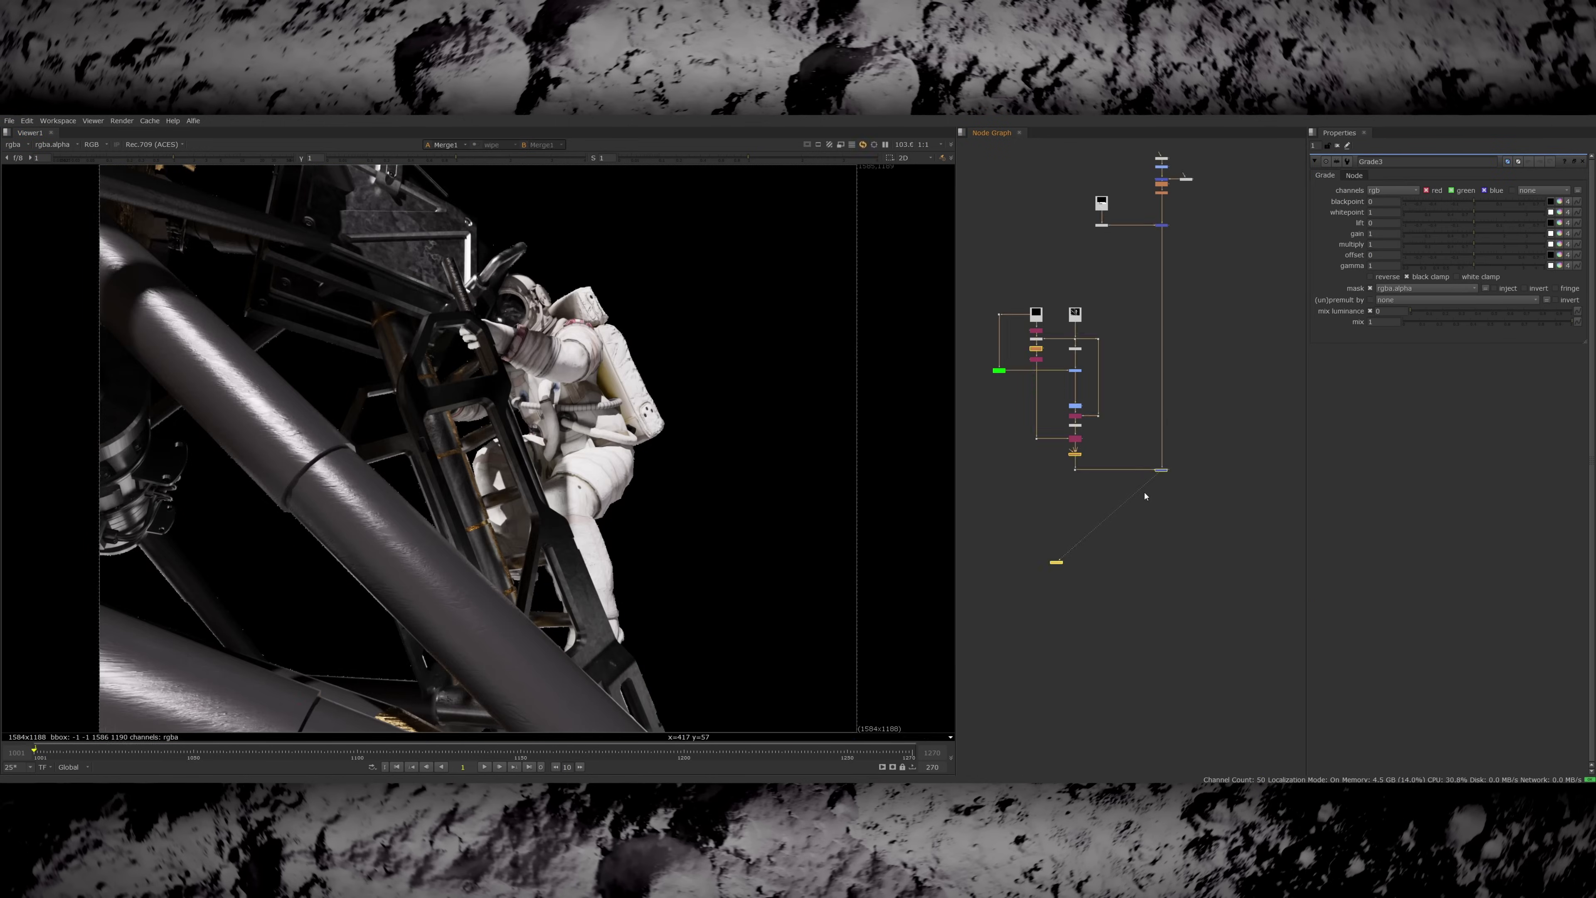
left_click_drag(1474, 233, 1432, 235)
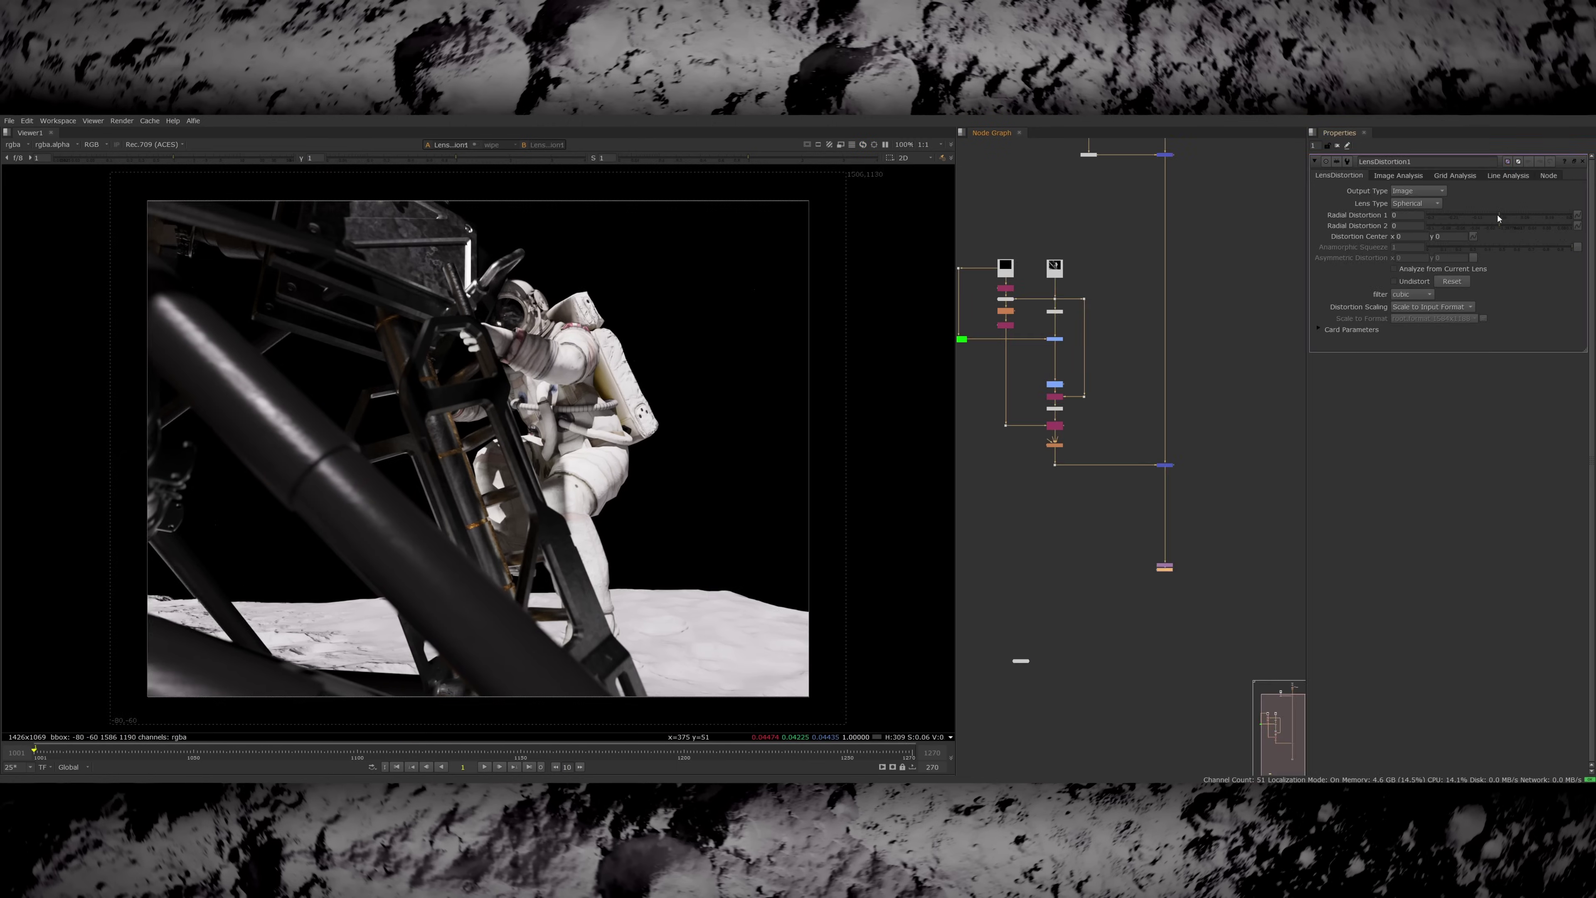
- Set LensDistortion1 radial distortion to -0.054 and add a glow, tuning intensity and size falloff
left_click_drag(1490, 217, 1485, 217)
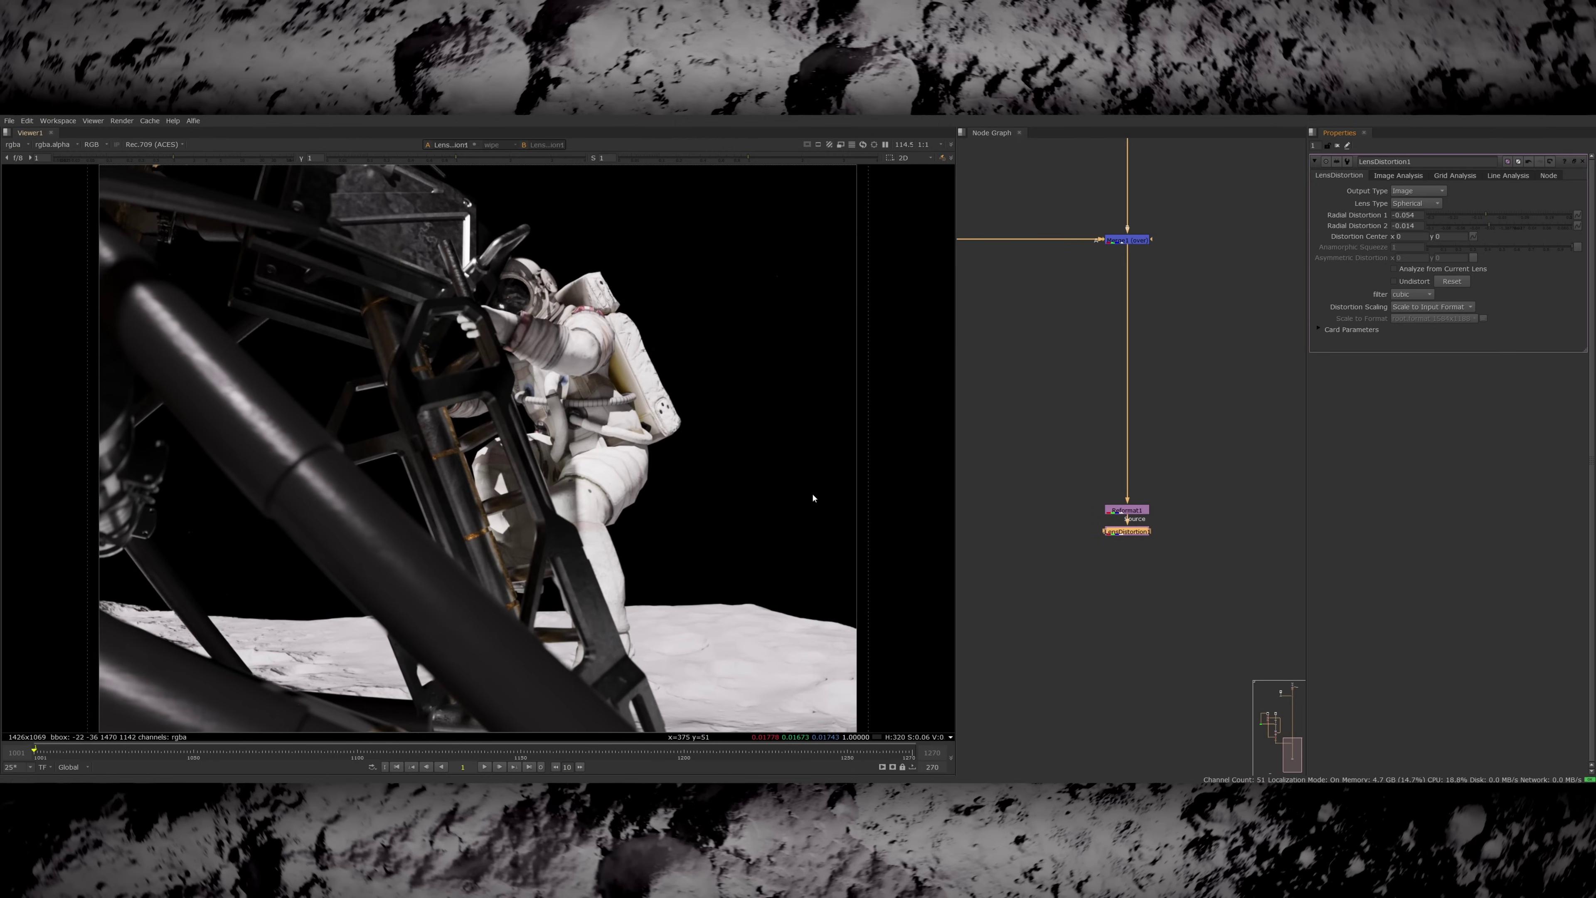
middle_click_drag(1125, 588, 1126, 516)
key("Return")
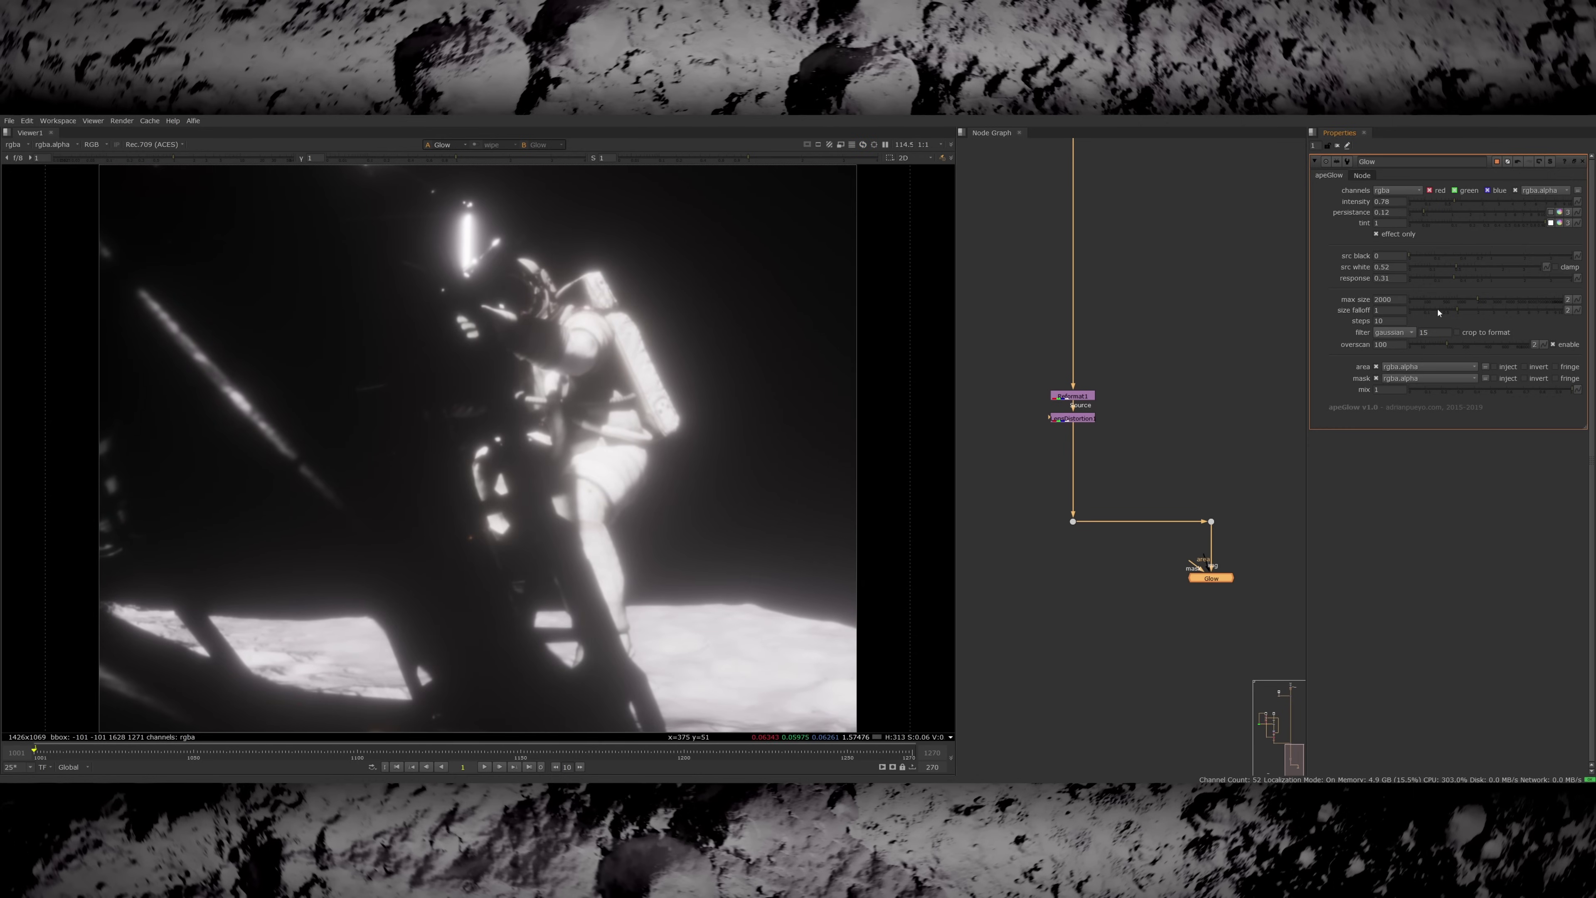
left_click_drag(1456, 310, 1469, 310)
- Merge the glow over, then add Transform, Crop and Grade to push the checkerboard stripes to hard black and white
key("m")
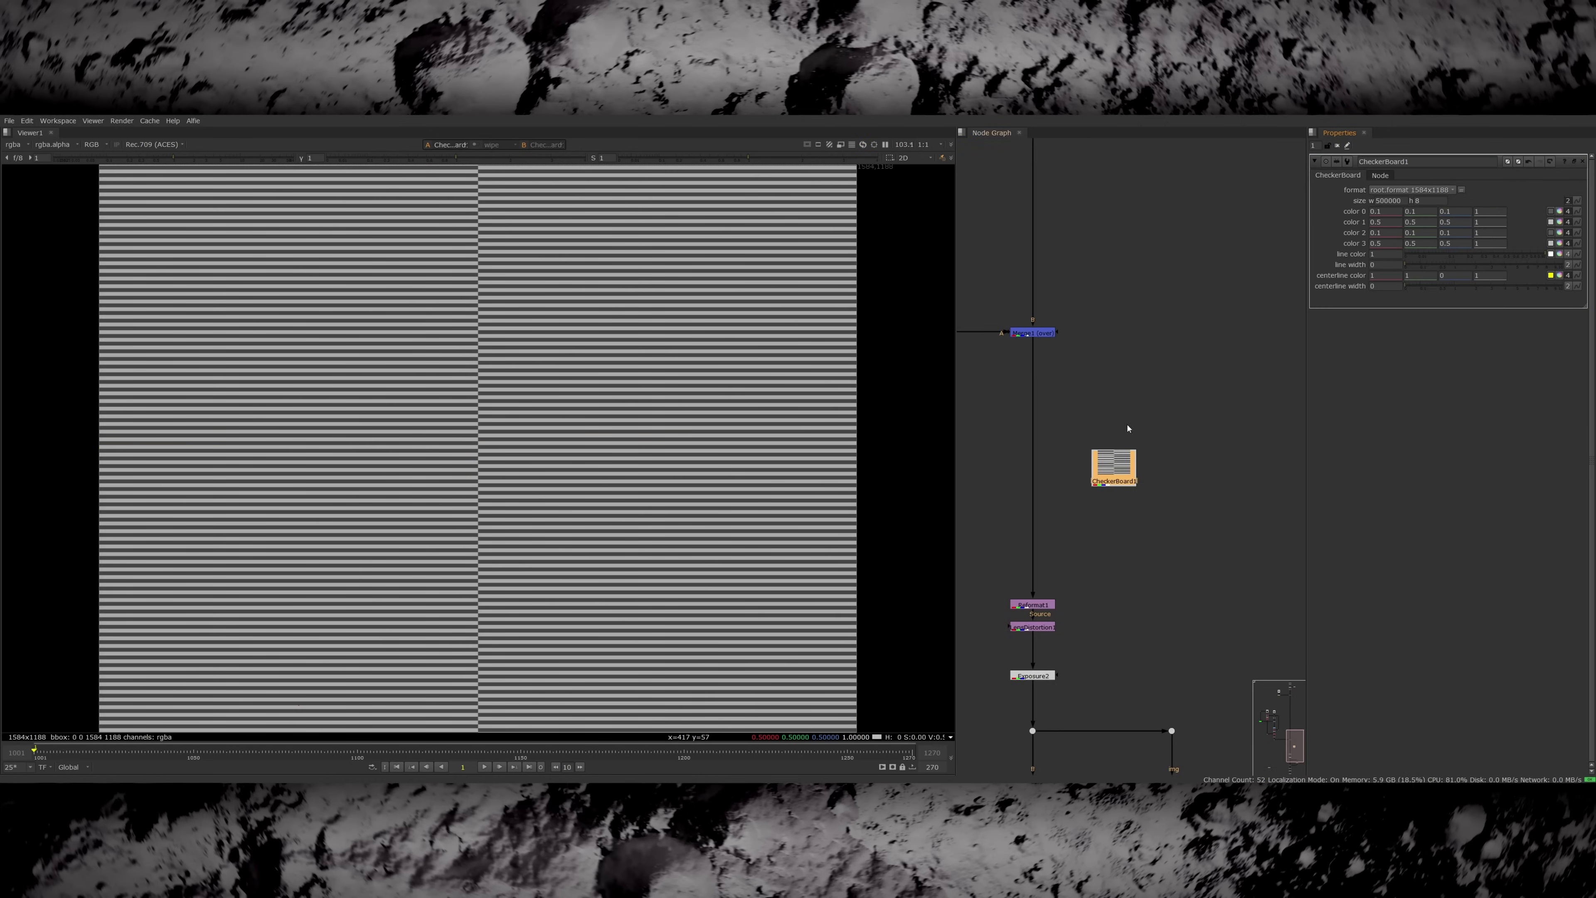
key("t")
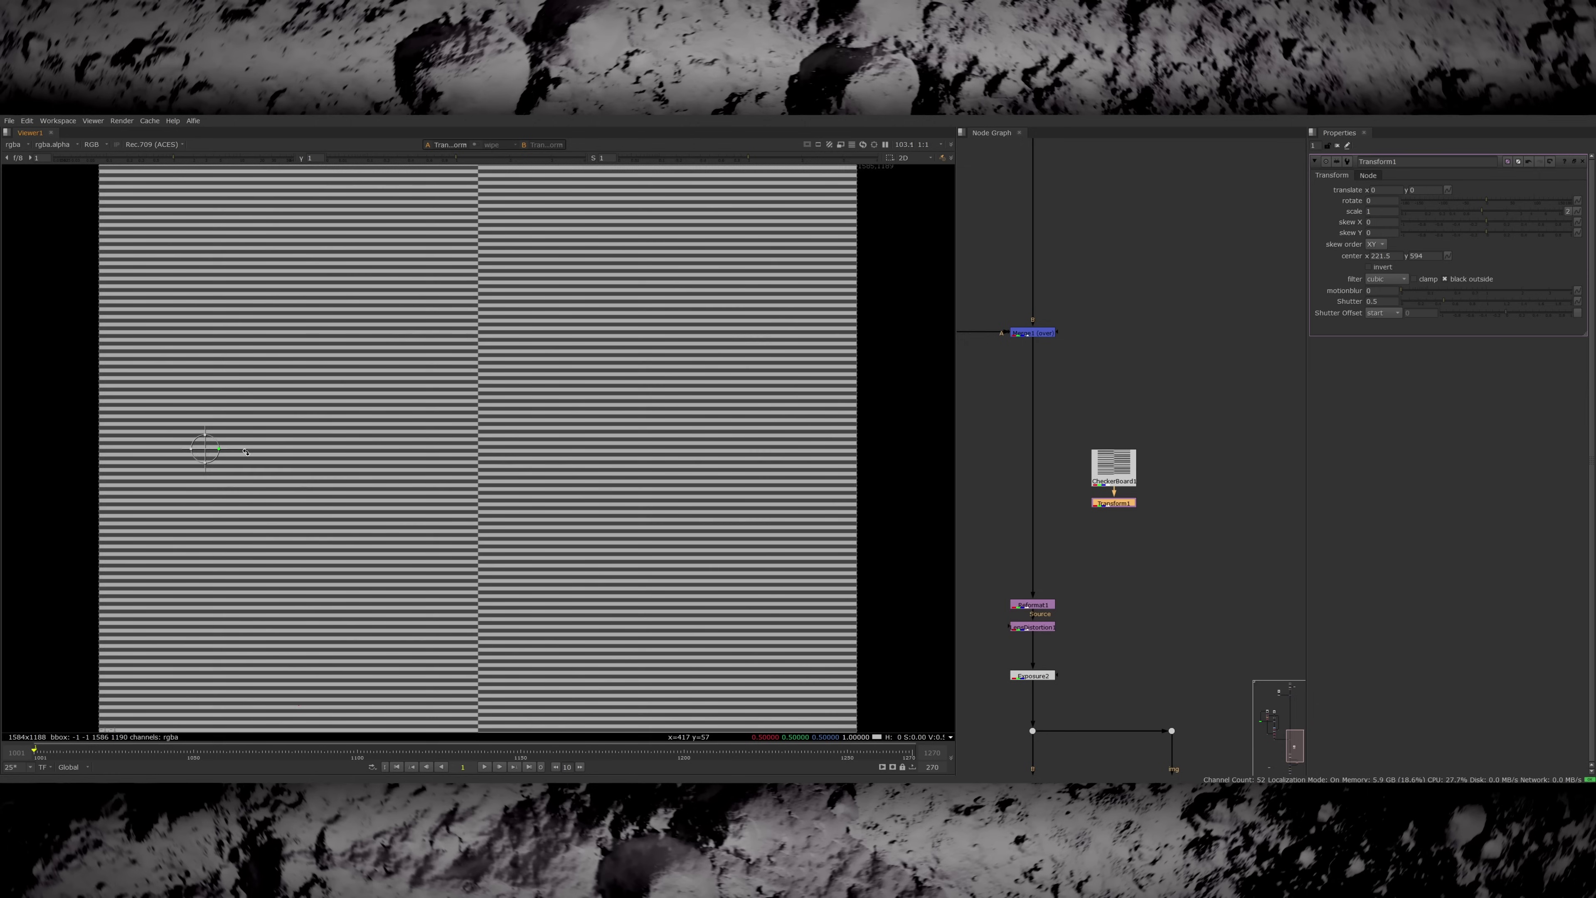
key("Tab")
type("grade")
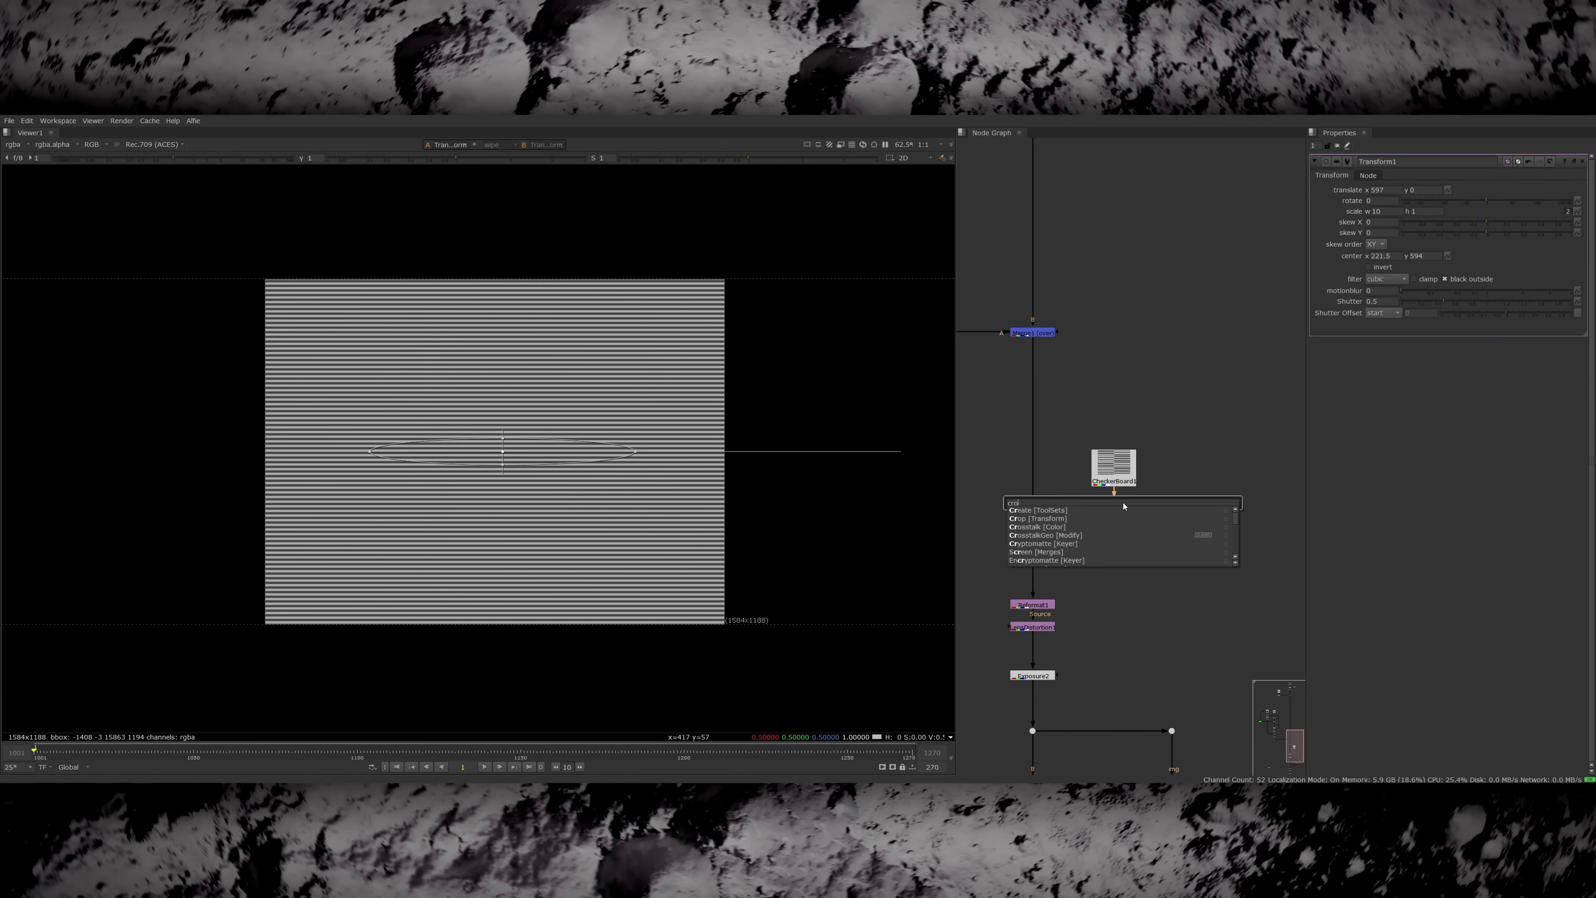
key("Return")
scroll(596, 497, "up", 1)
left_click_drag(723, 452, 844, 434, "ctrl+shift")
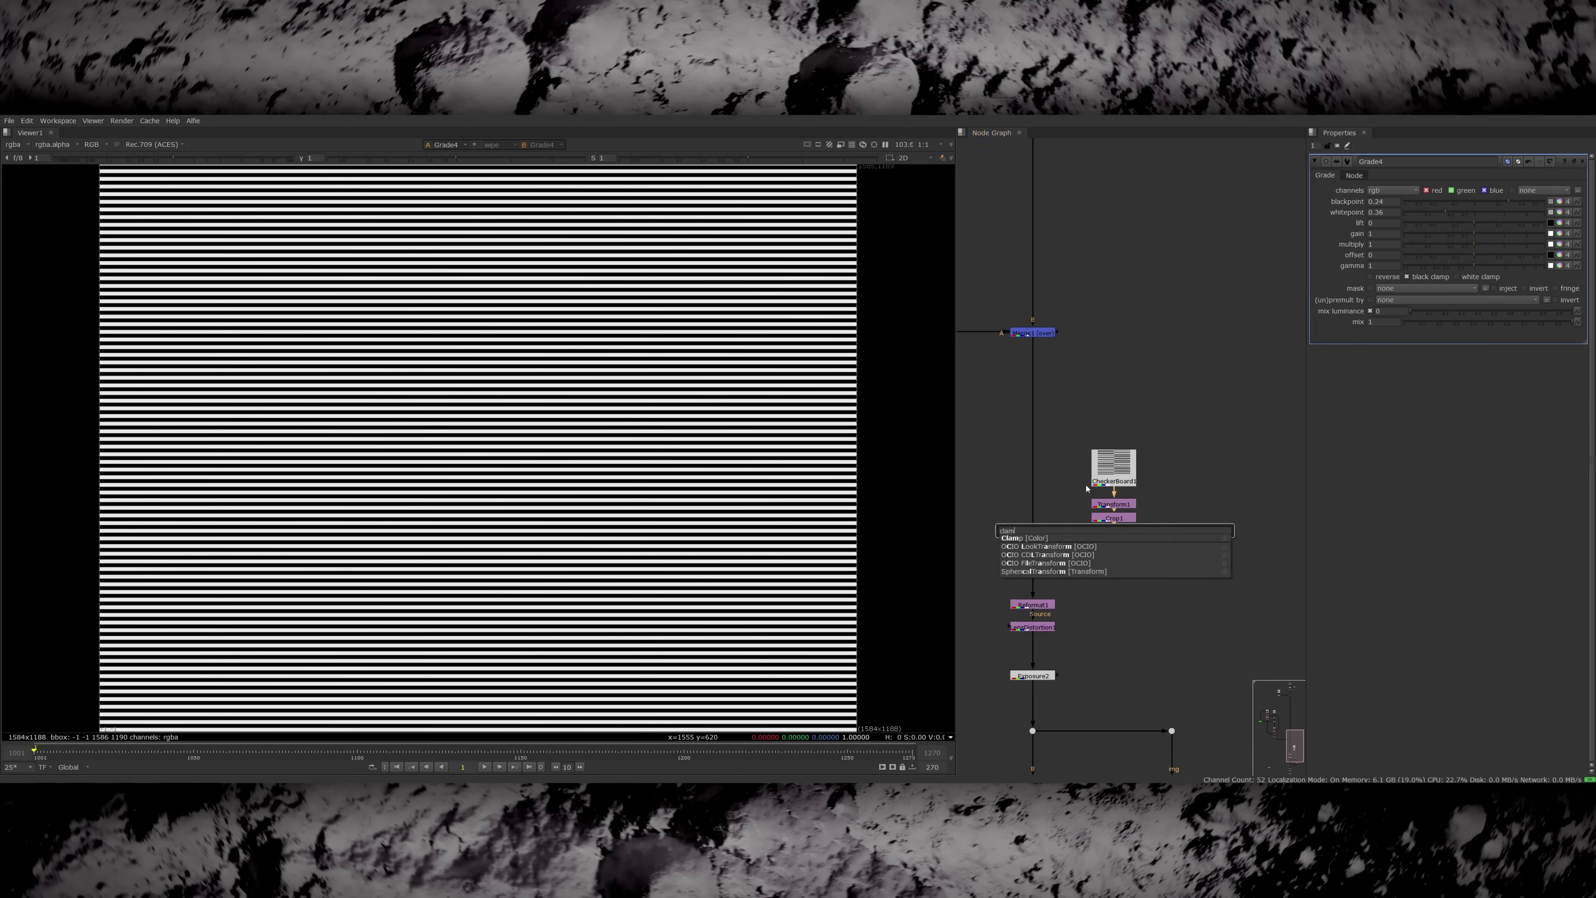
- Add a Clamp, wire the clamped stripes into PxF_Distort's lens input and reset its amount to zero
key("Return")
key("Tab")
left_click_drag(1036, 511, 1170, 518)
key("1")
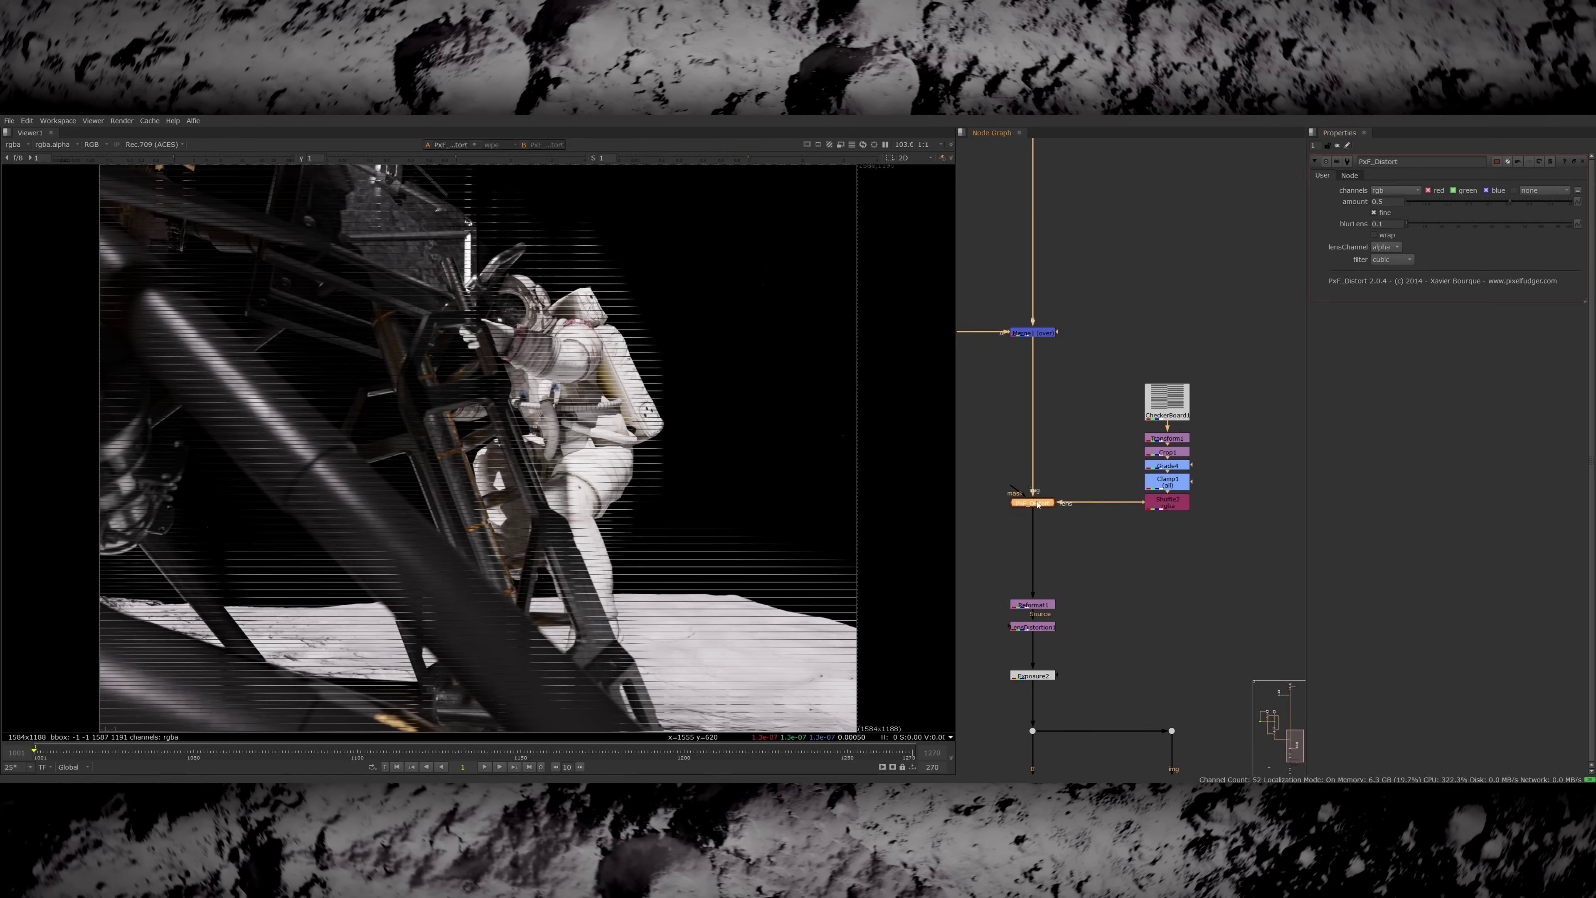
left_click(1491, 202)
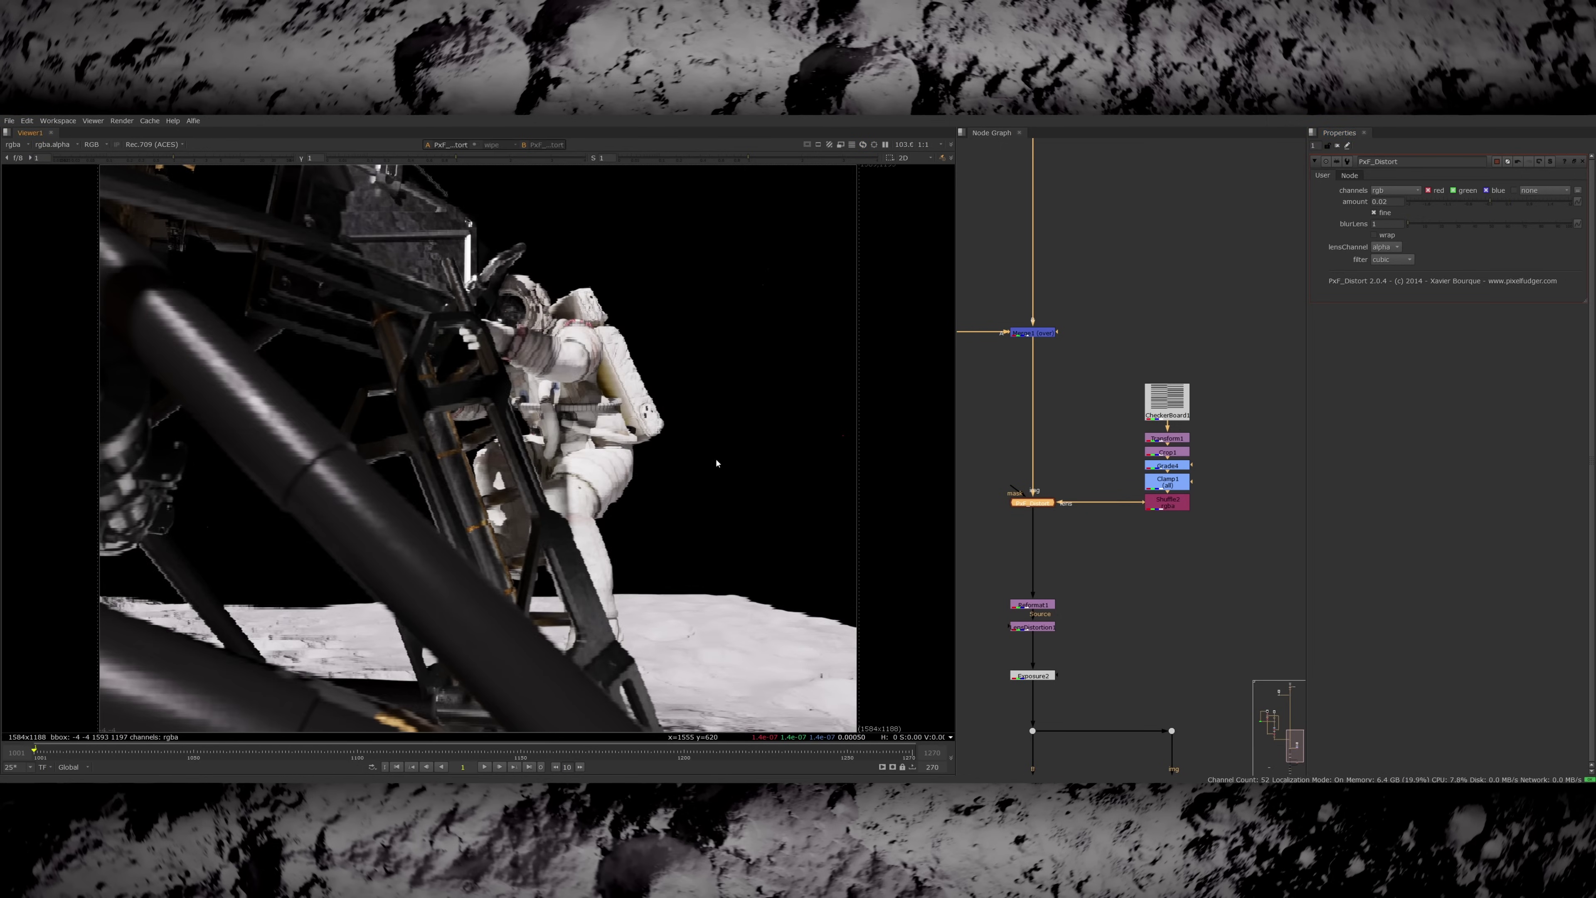
key("2")
double_click(1167, 400)
key("1")
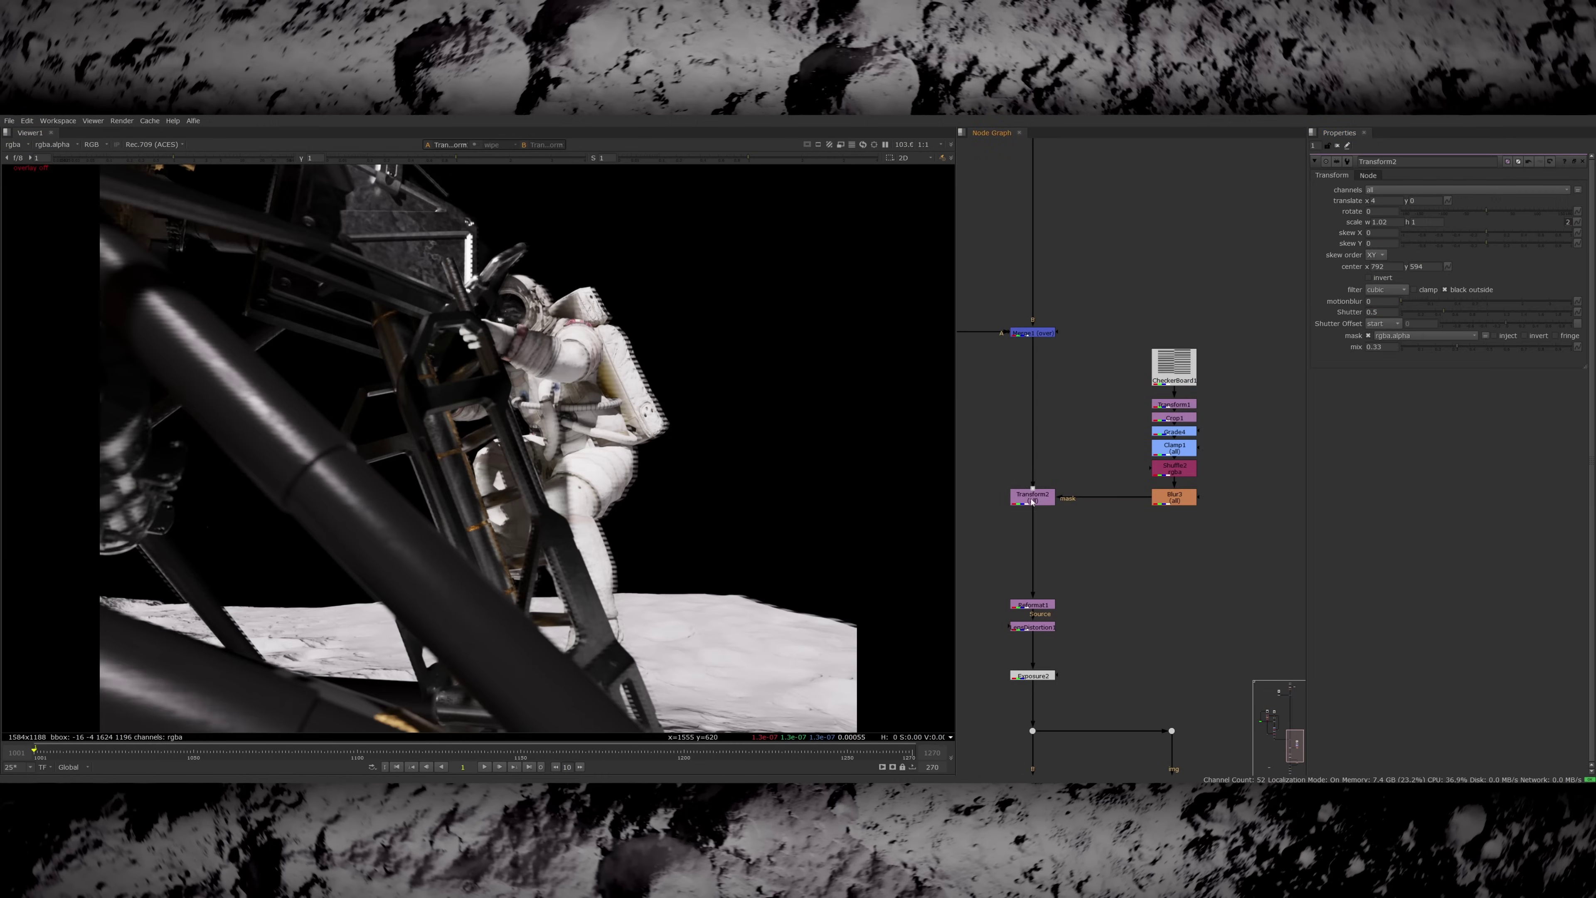
- Set the first Reformat's scale to 0.01 and view the downscaled image
double_click(1035, 532)
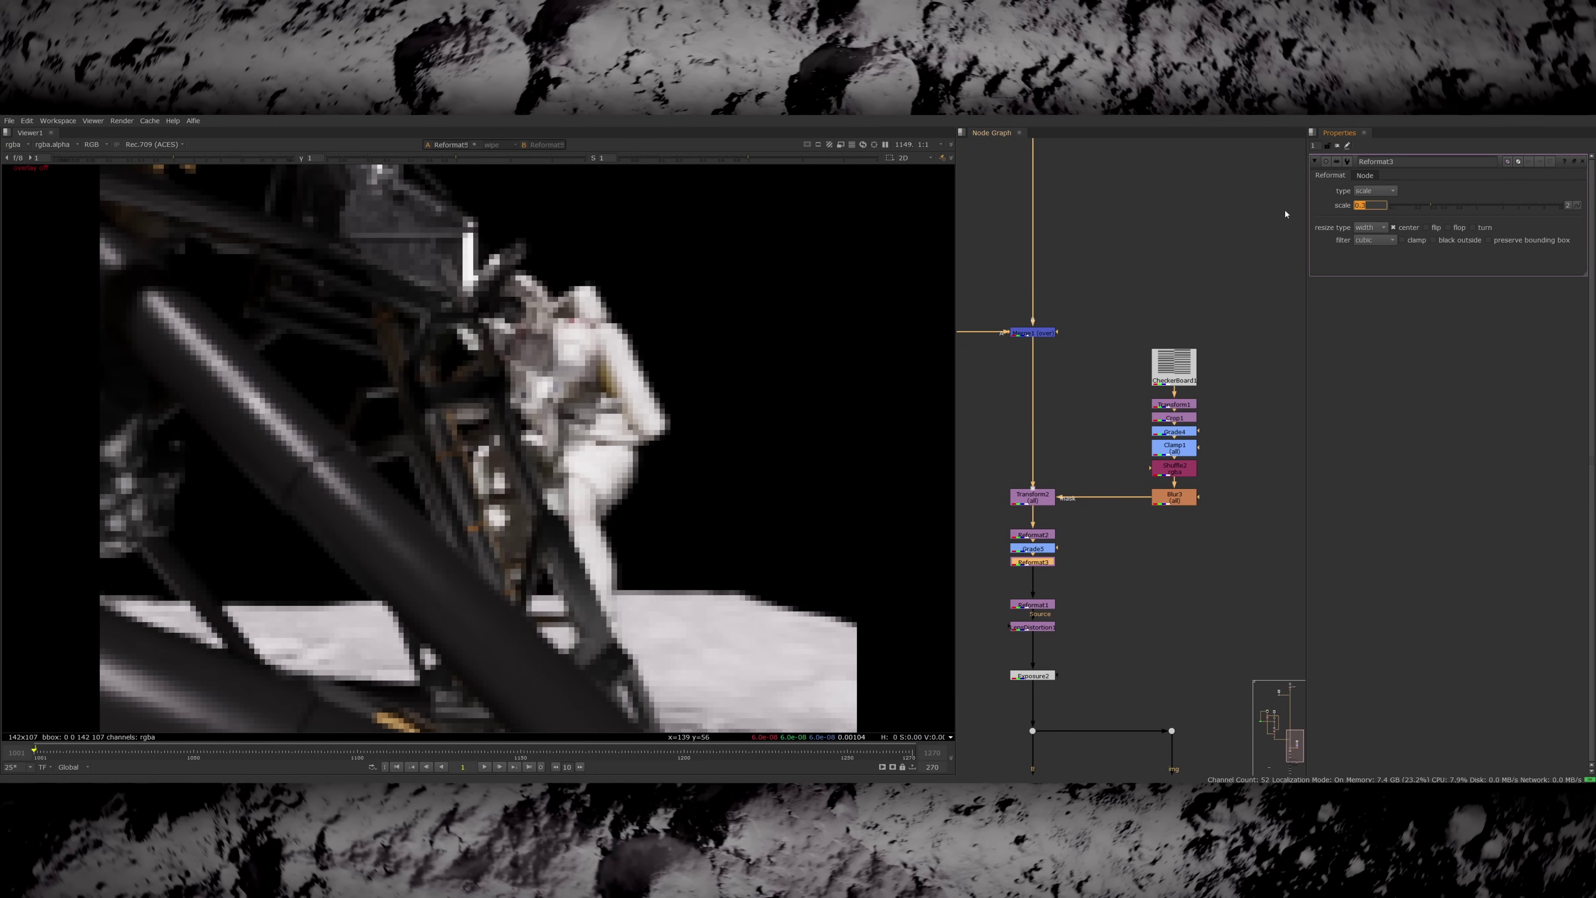
type("0.01")
key("Return")
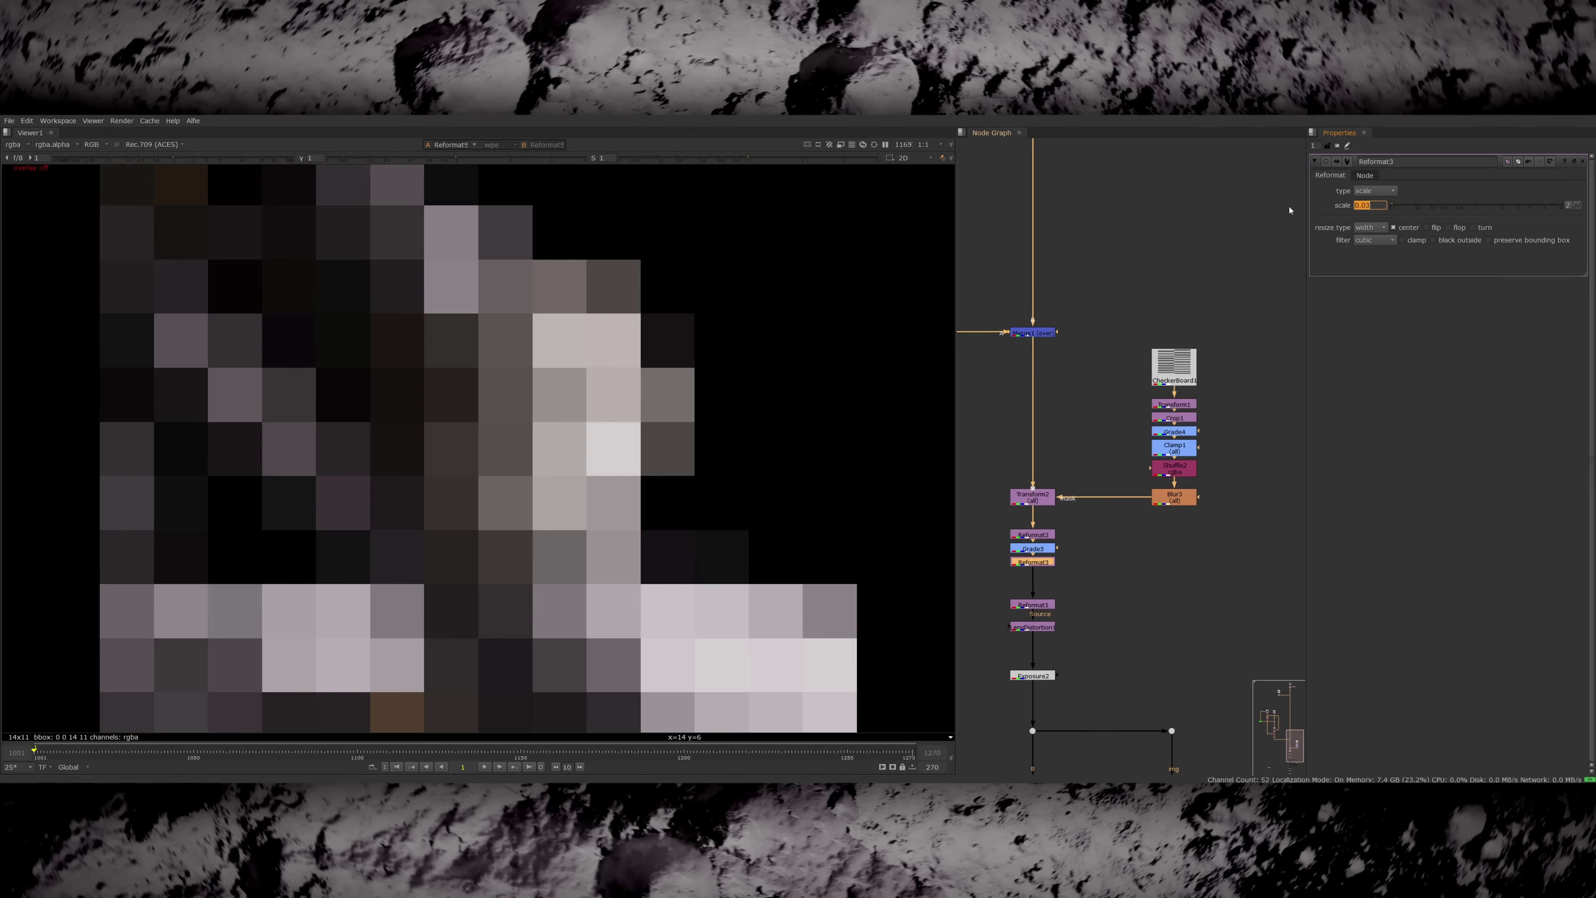
left_click(1040, 535)
key("1")
- Move the reformat chain above Transform2 and set Reformat3's scale to 14
left_click_drag(1025, 536, 1046, 400)
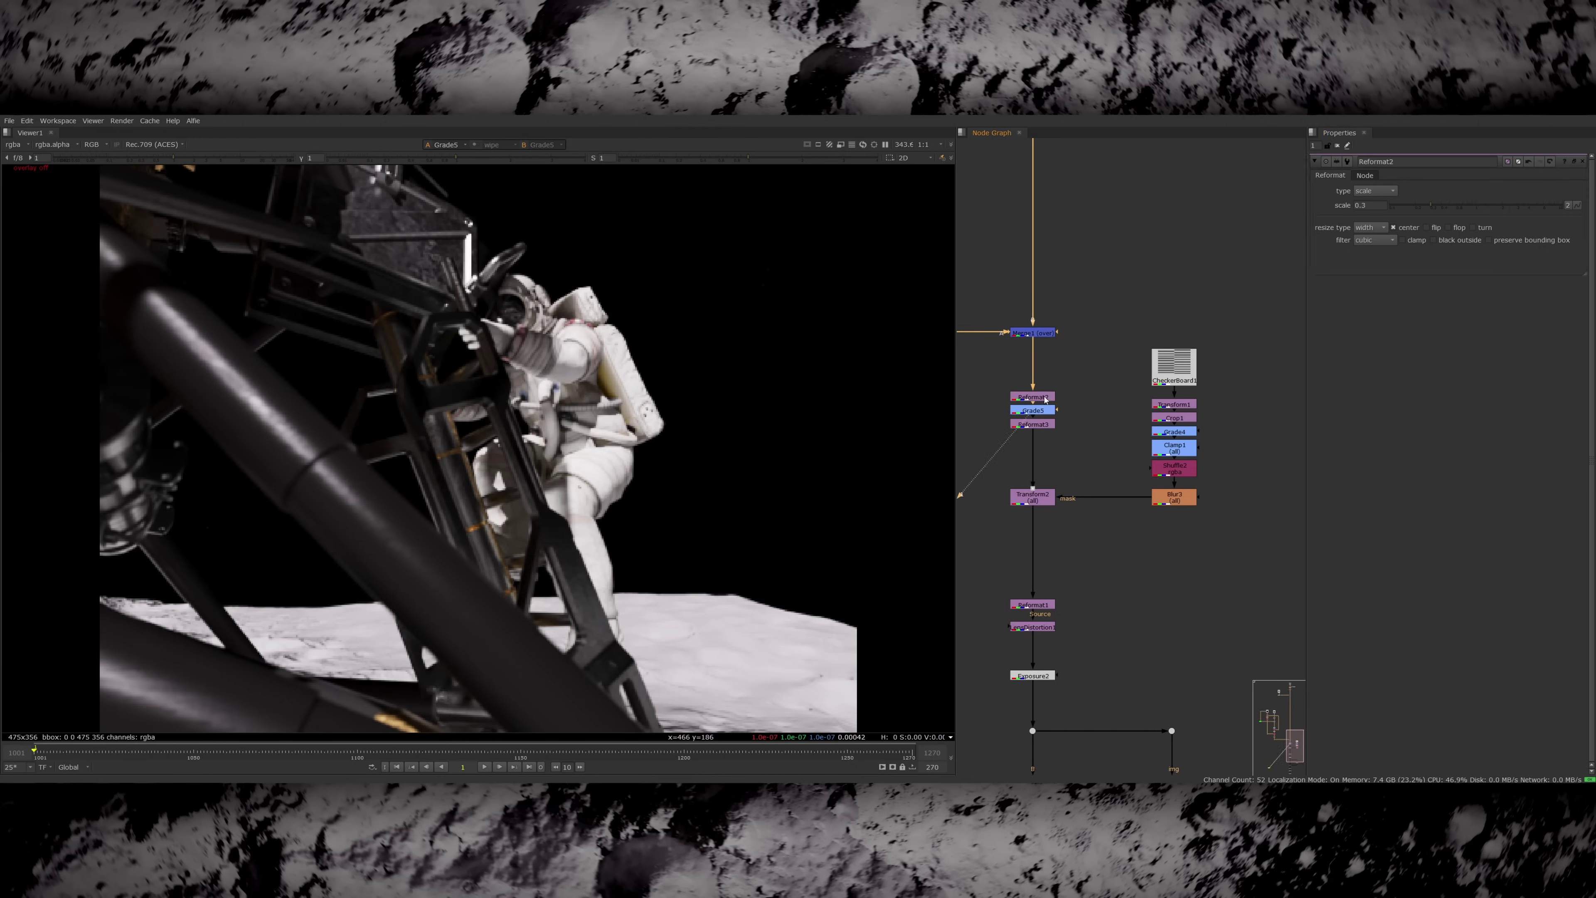
double_click(1046, 425)
type("1")
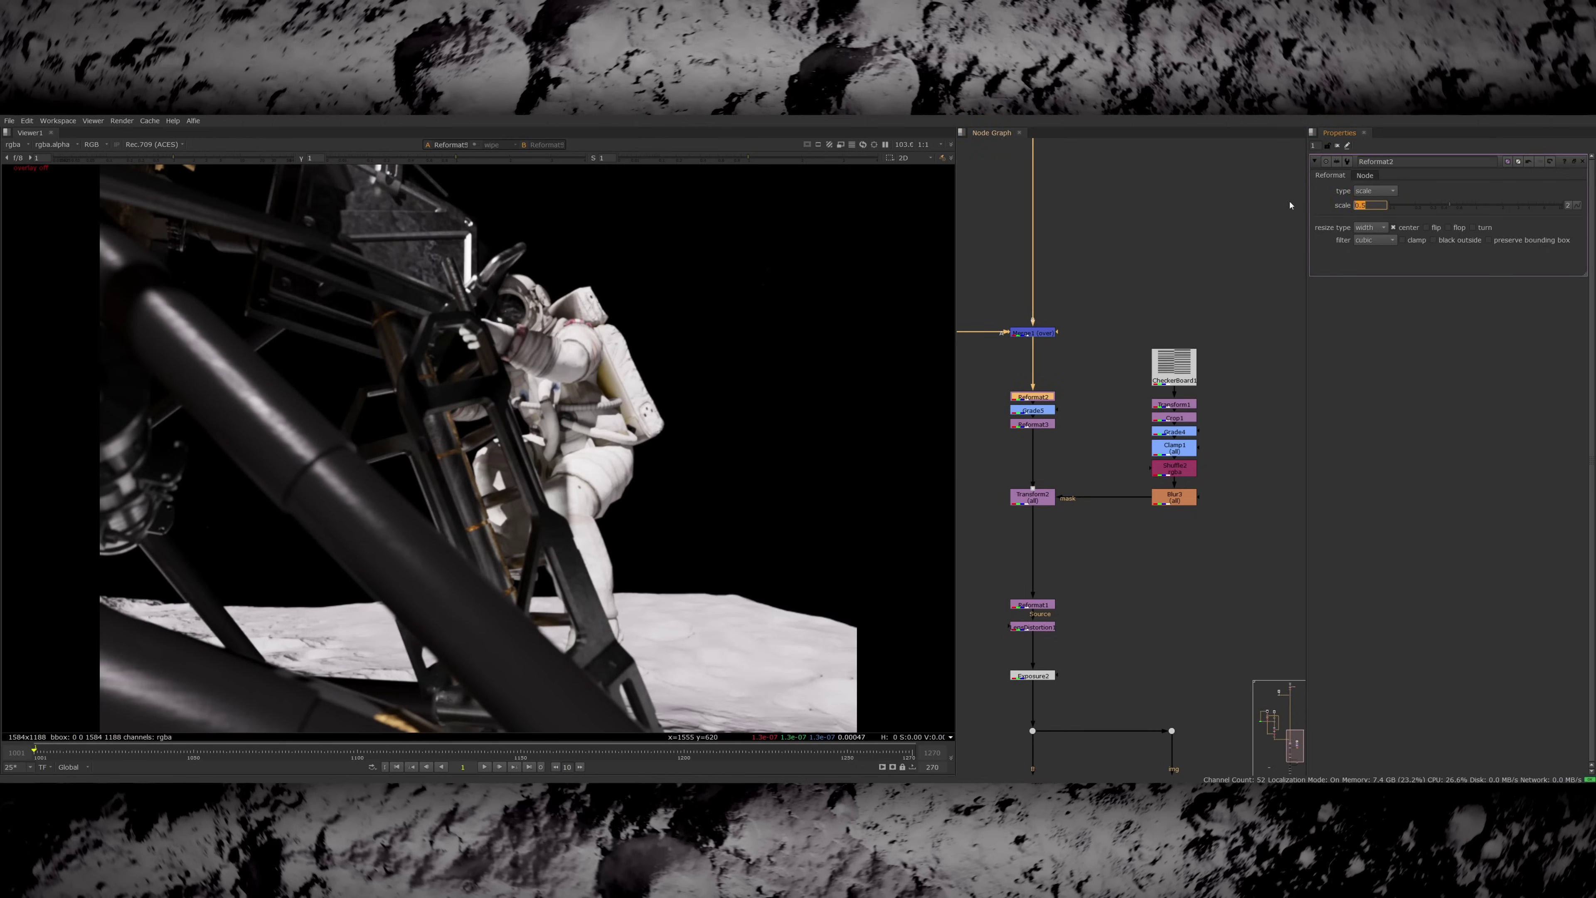
type("4")
key("Return")
scroll(1069, 535, "down", 3)
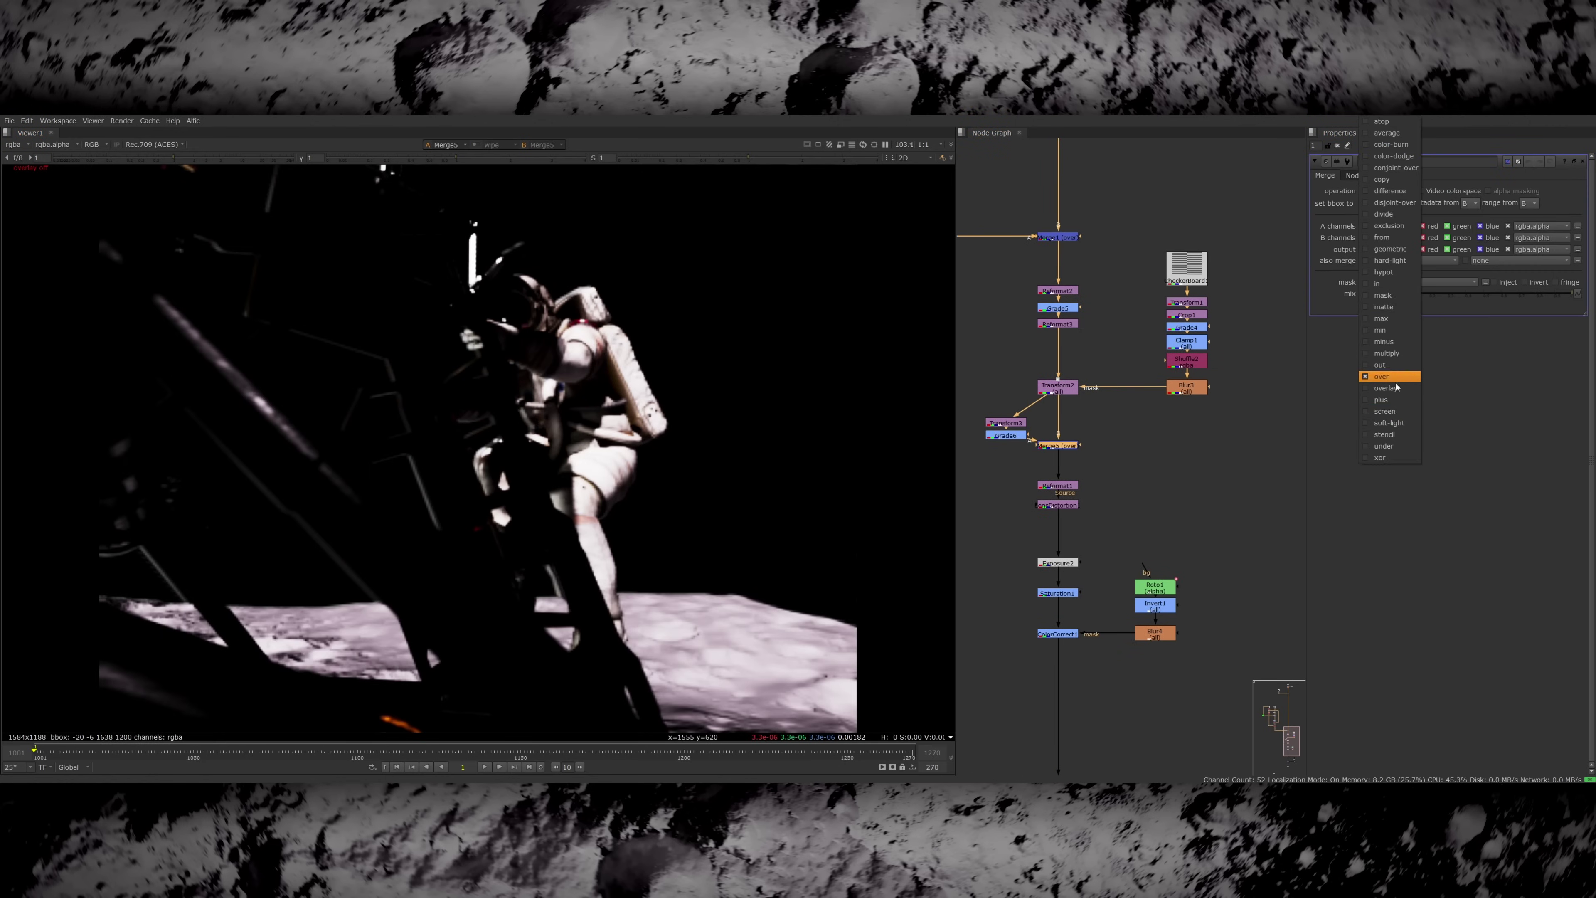
- Screen a faint copy of the shot via Merge5 and offset Transform3 vertically by -20
left_click(1389, 377)
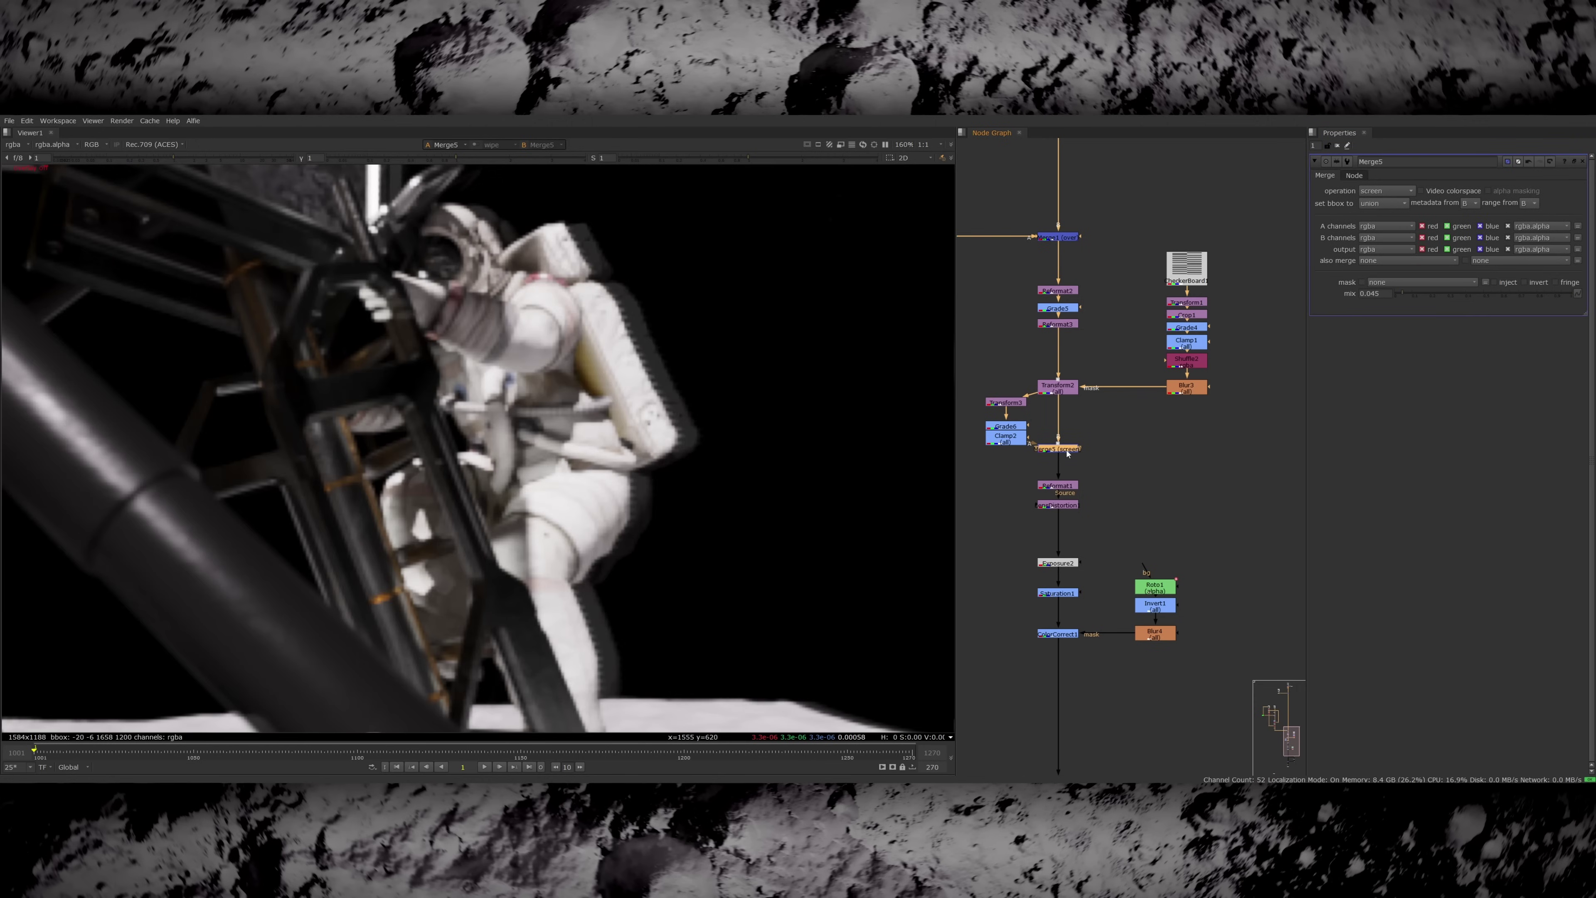
left_click(1016, 403)
key("Tab")
type("-20")
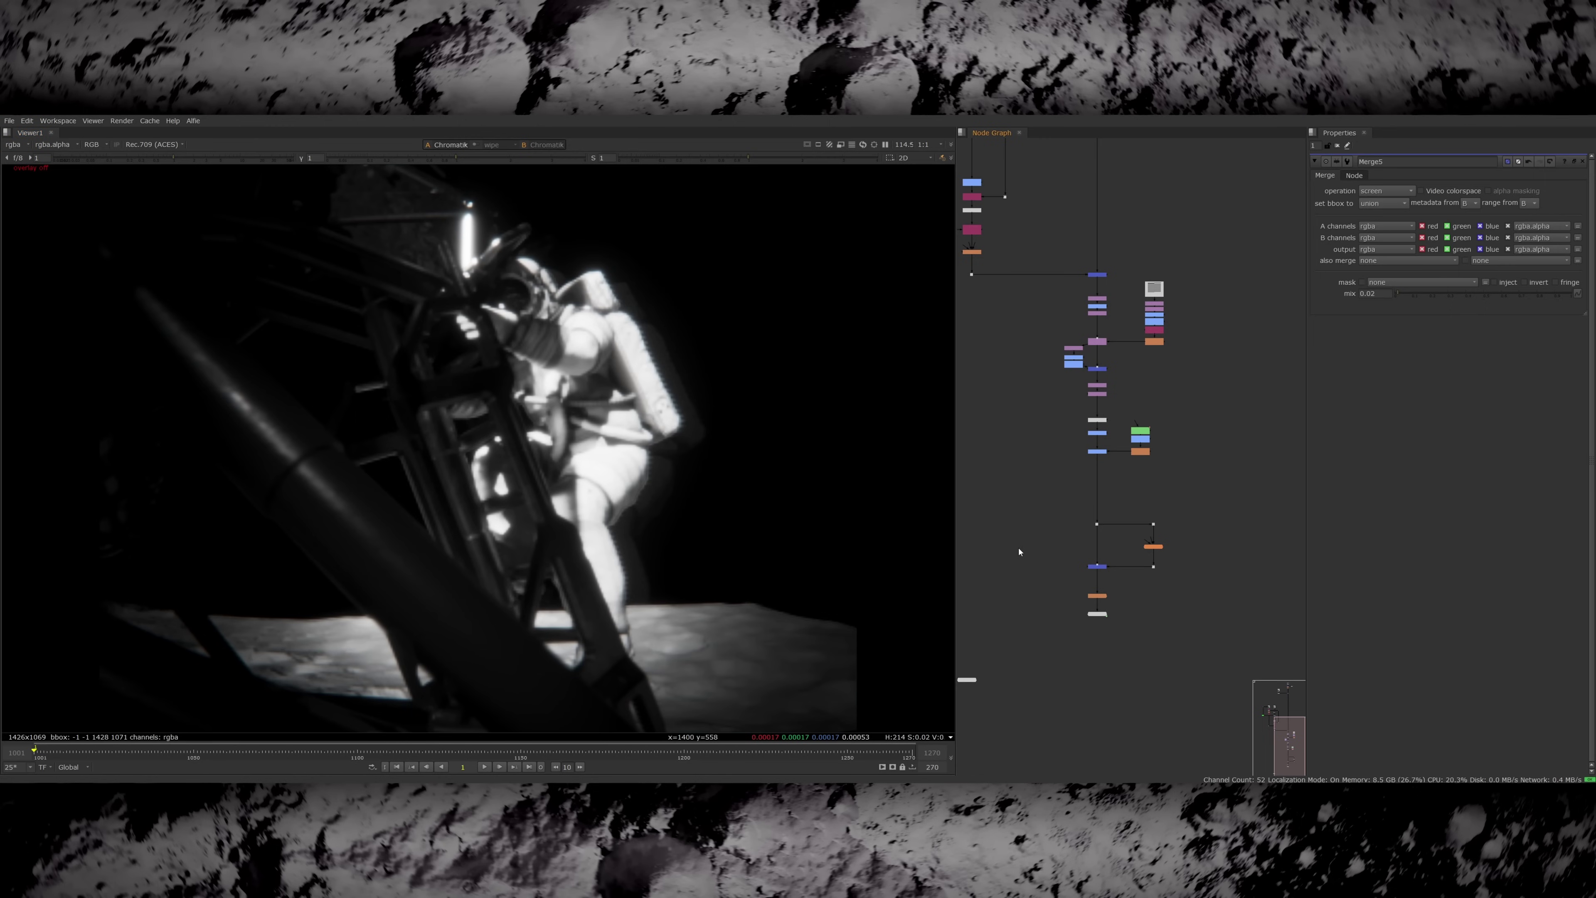
scroll(1075, 363, "up", 3)
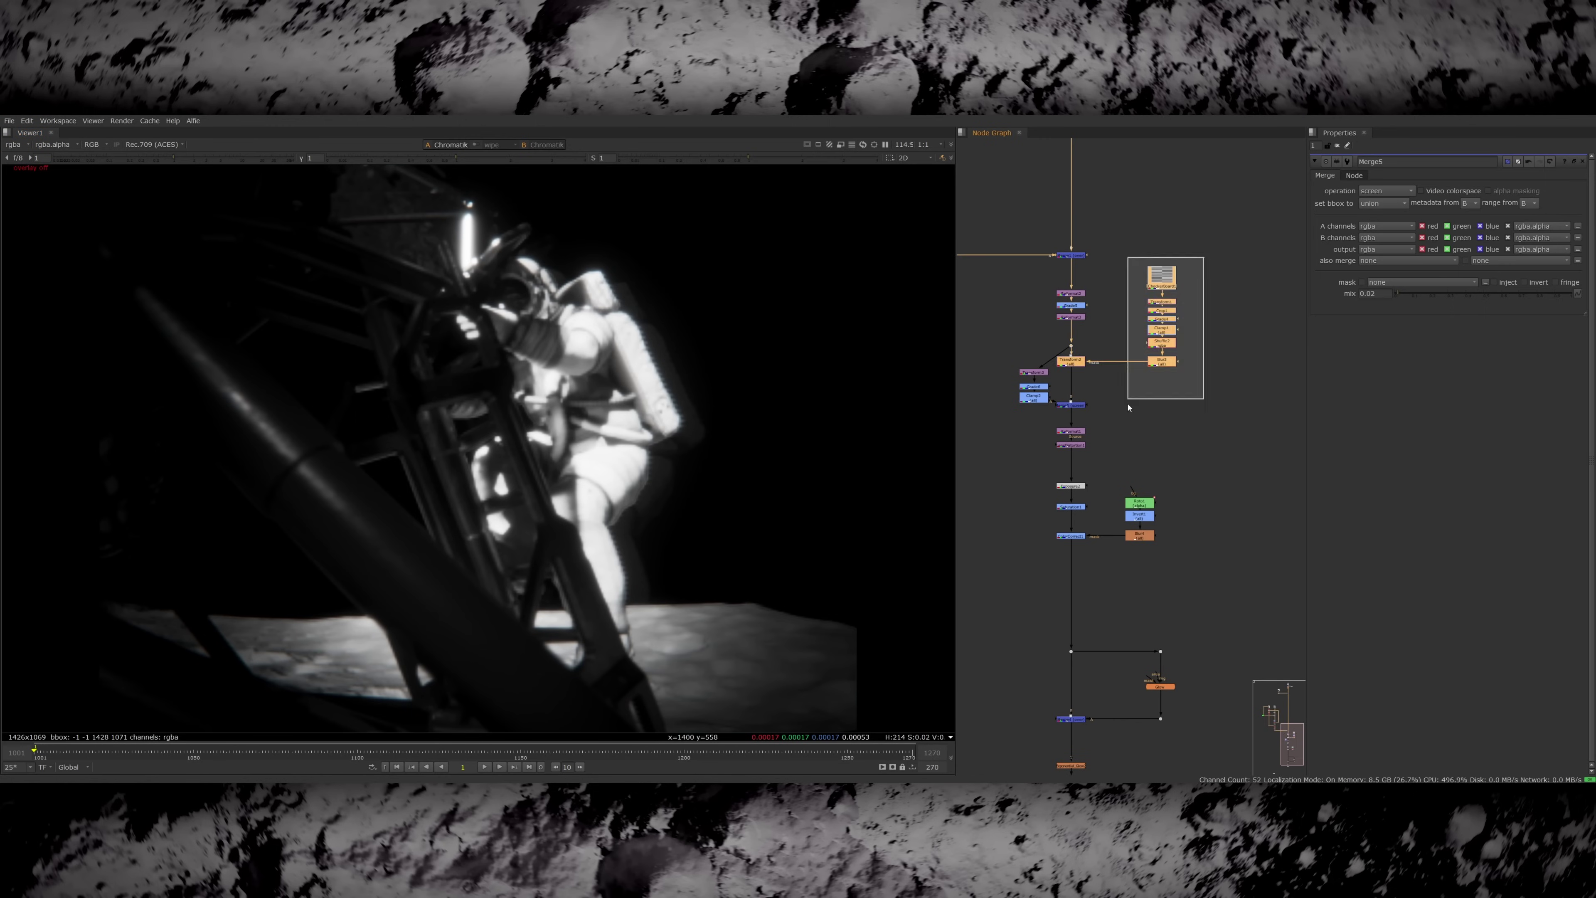
- Remove the stripe nodes' backdrop, set the FrameHold increment and play back to check the stepping
key("ctrl+z")
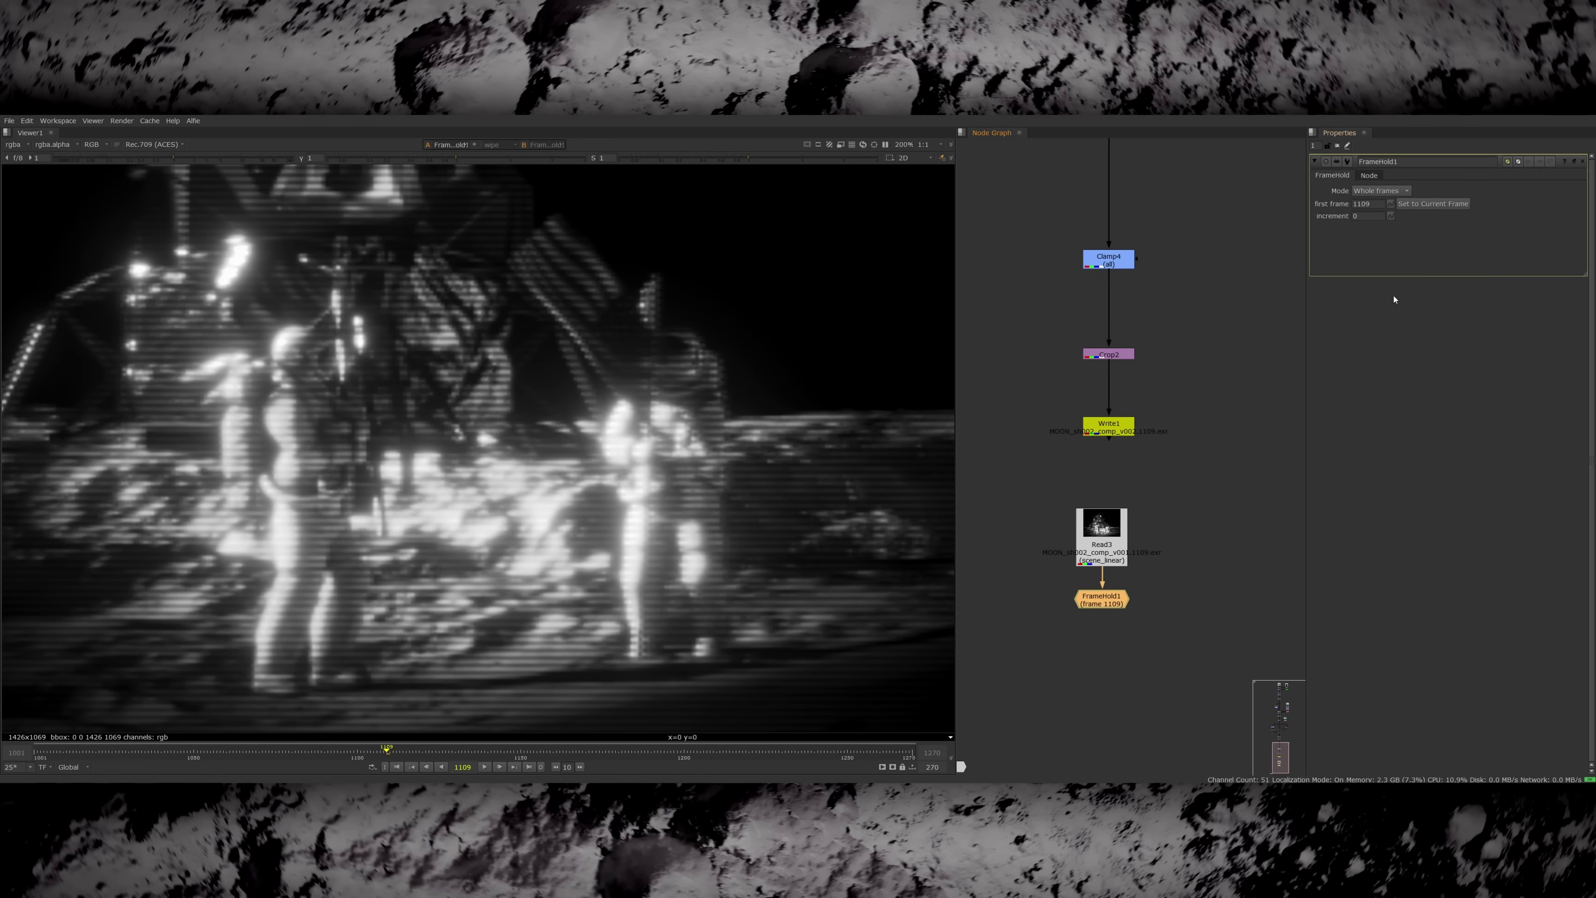
left_click(1367, 216)
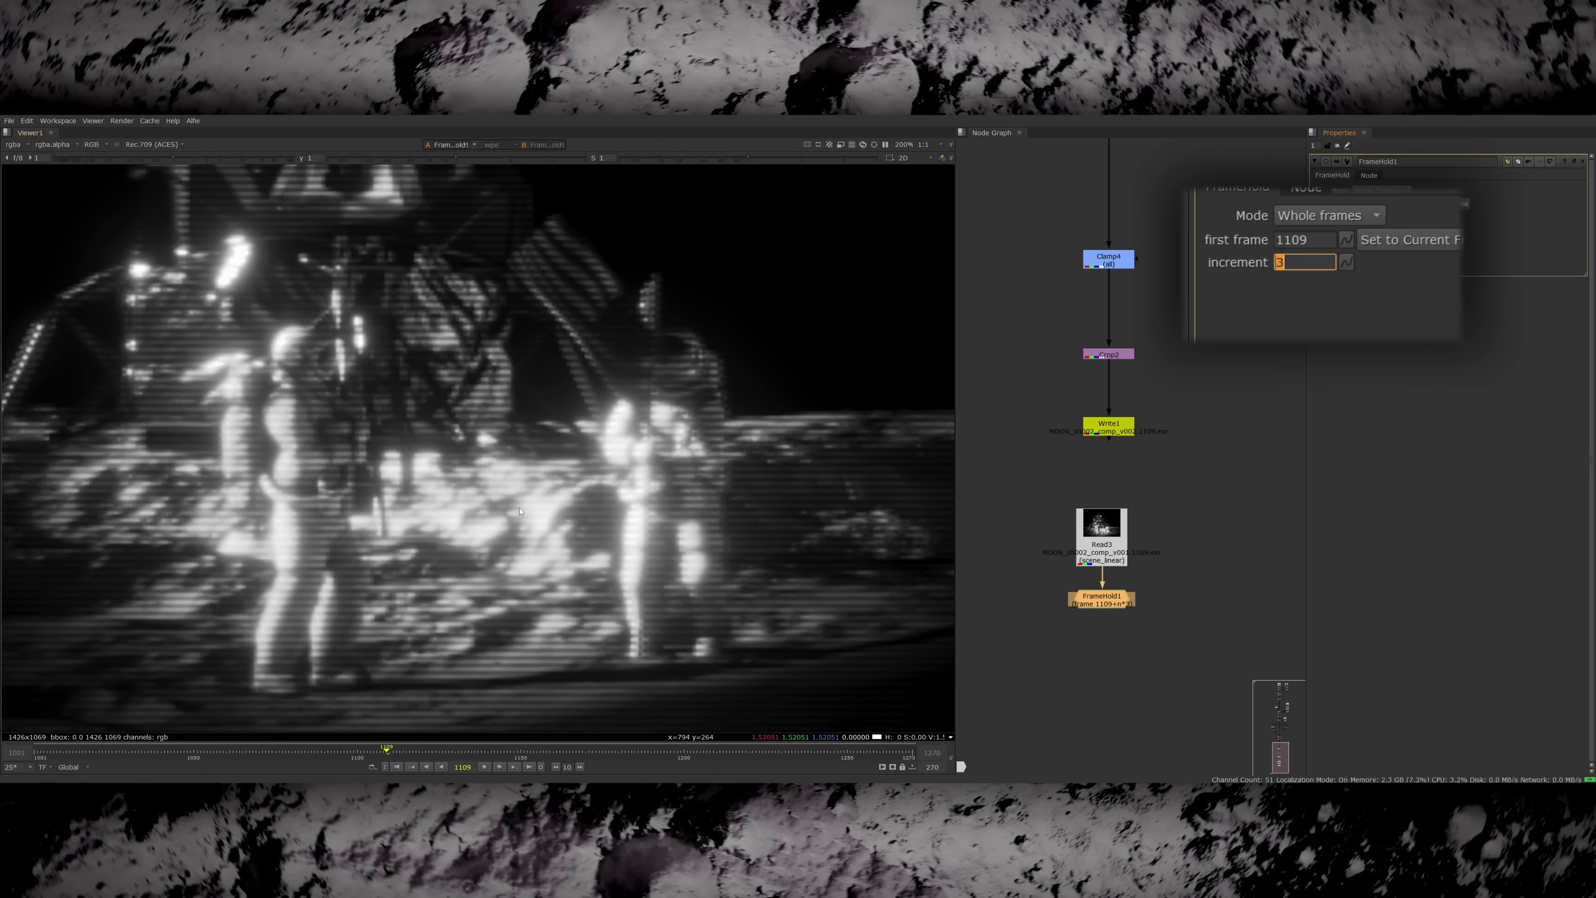
key("l")
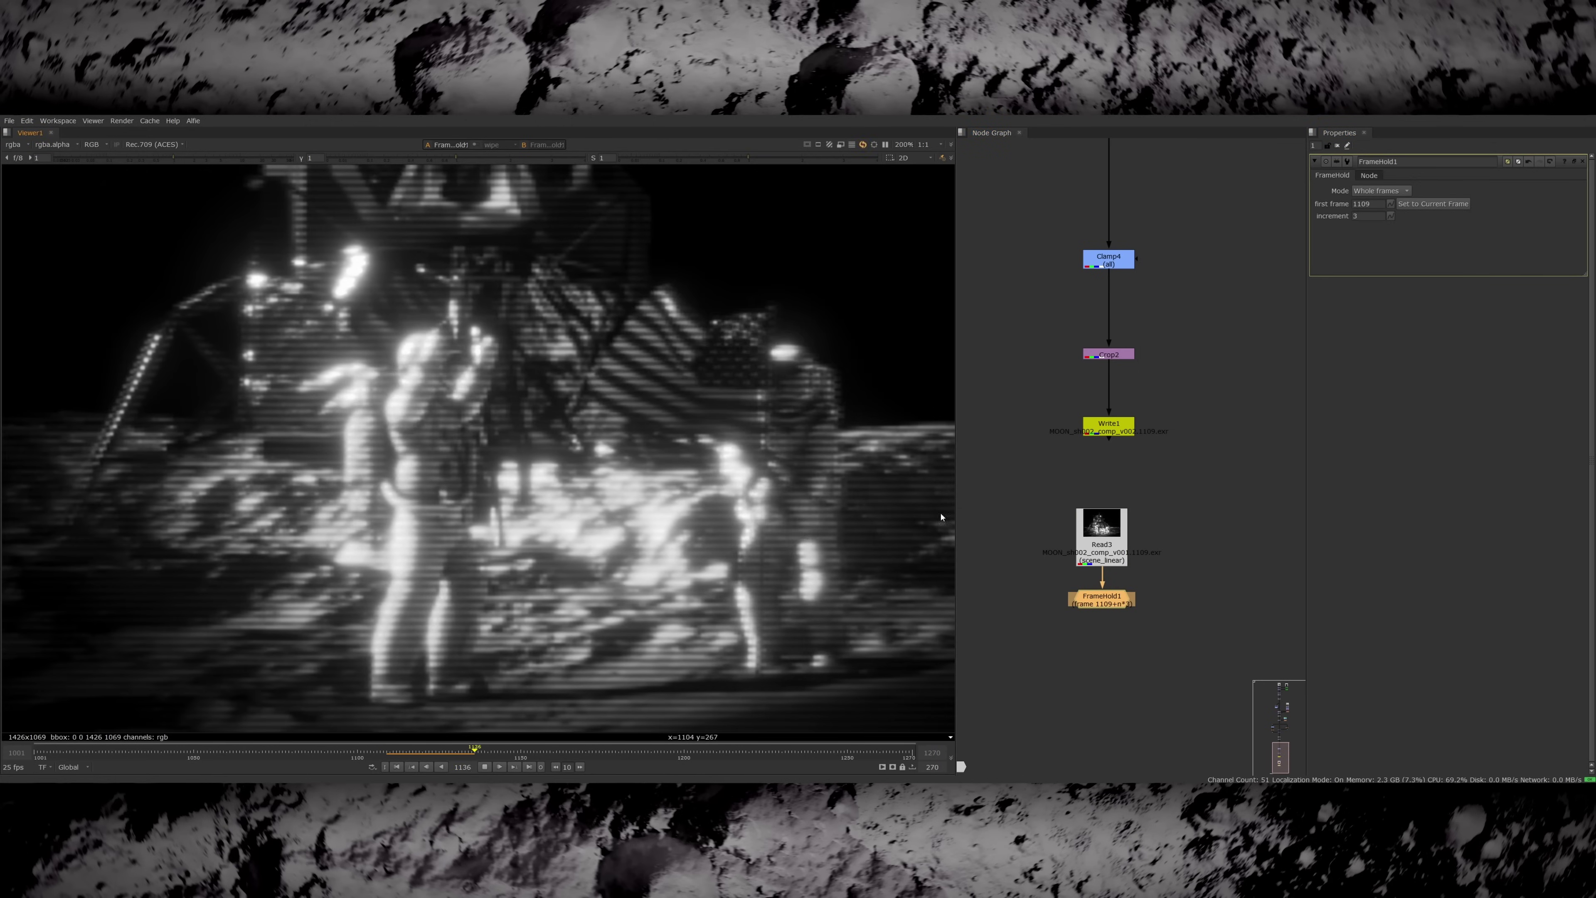
left_click(1033, 491)
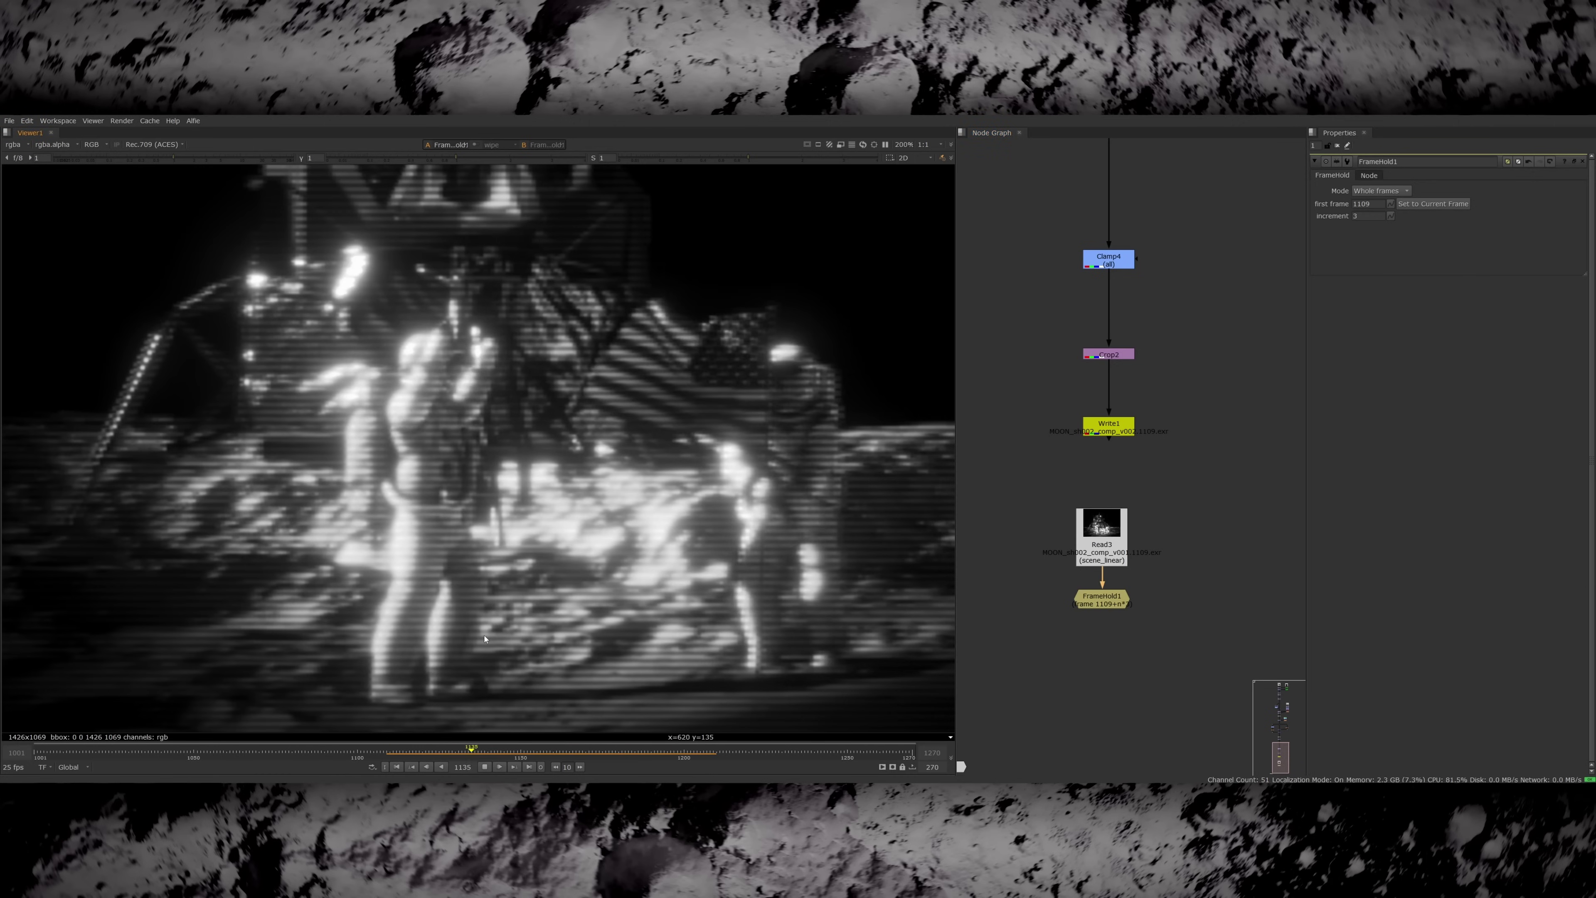
- Add a CurveGen node with waveLength 7 to drive the FrameHold, then play back the stutter
key("Tab")
type("curve")
key("Return")
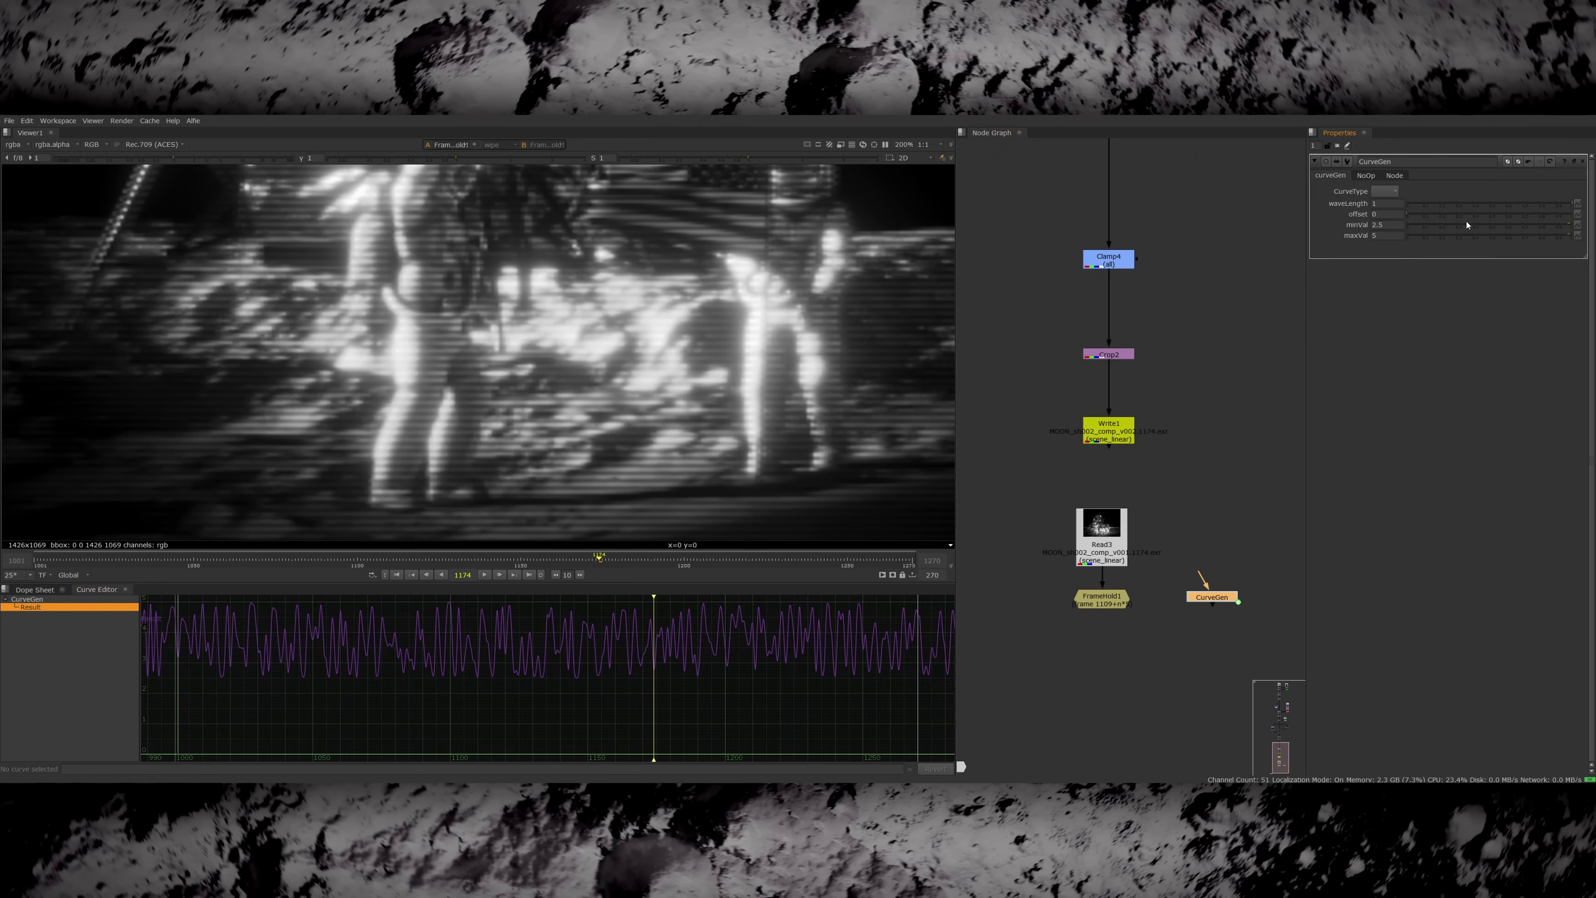
type("7")
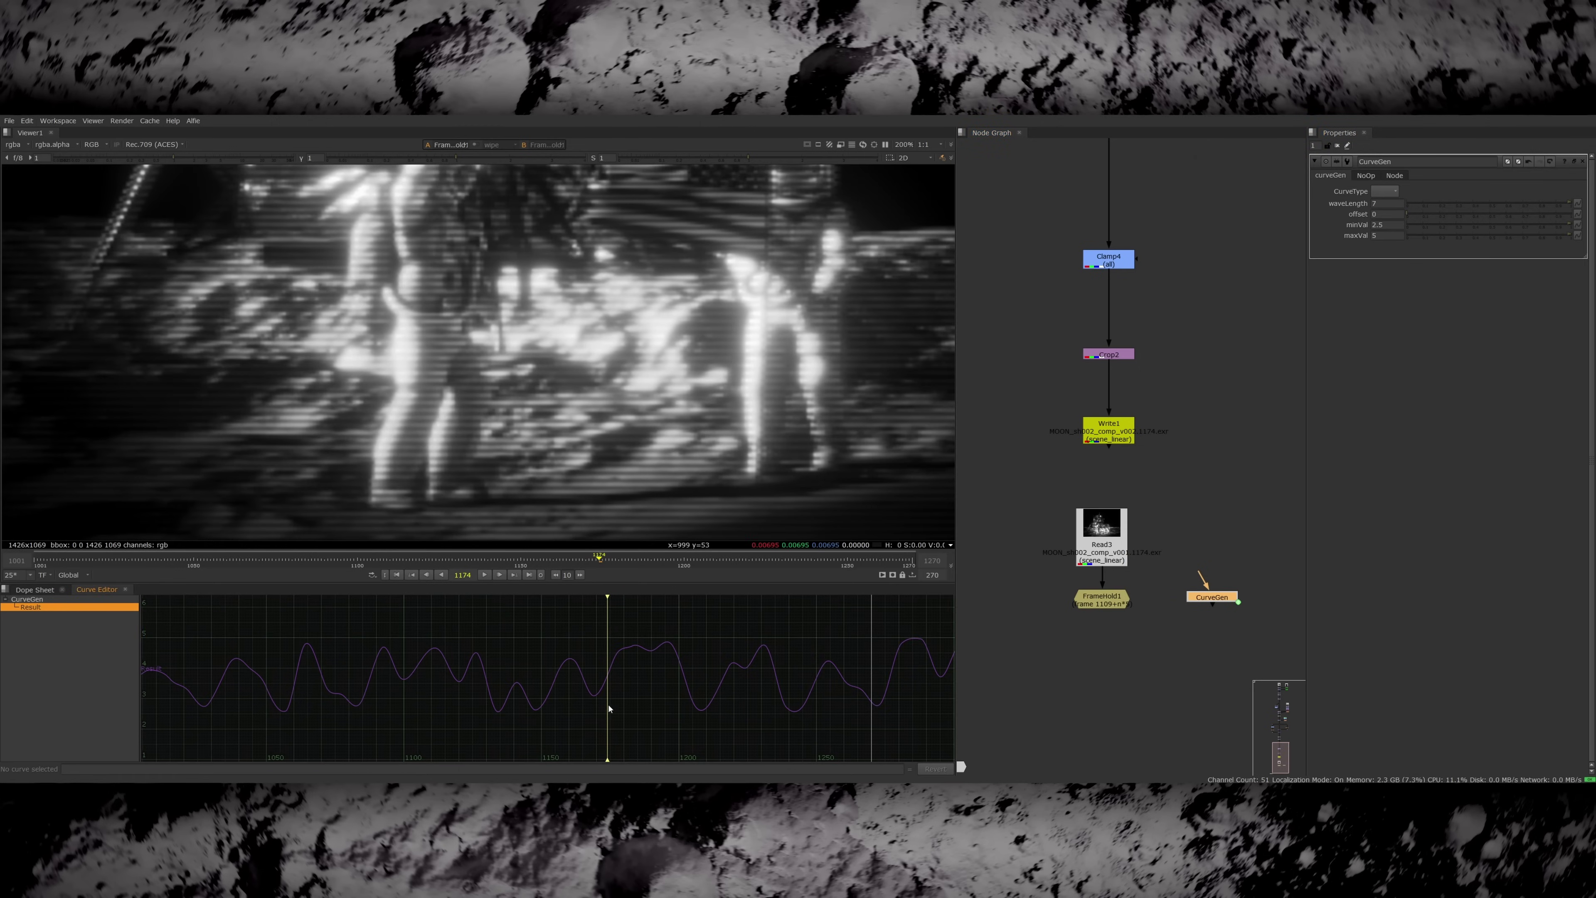
double_click(1108, 603)
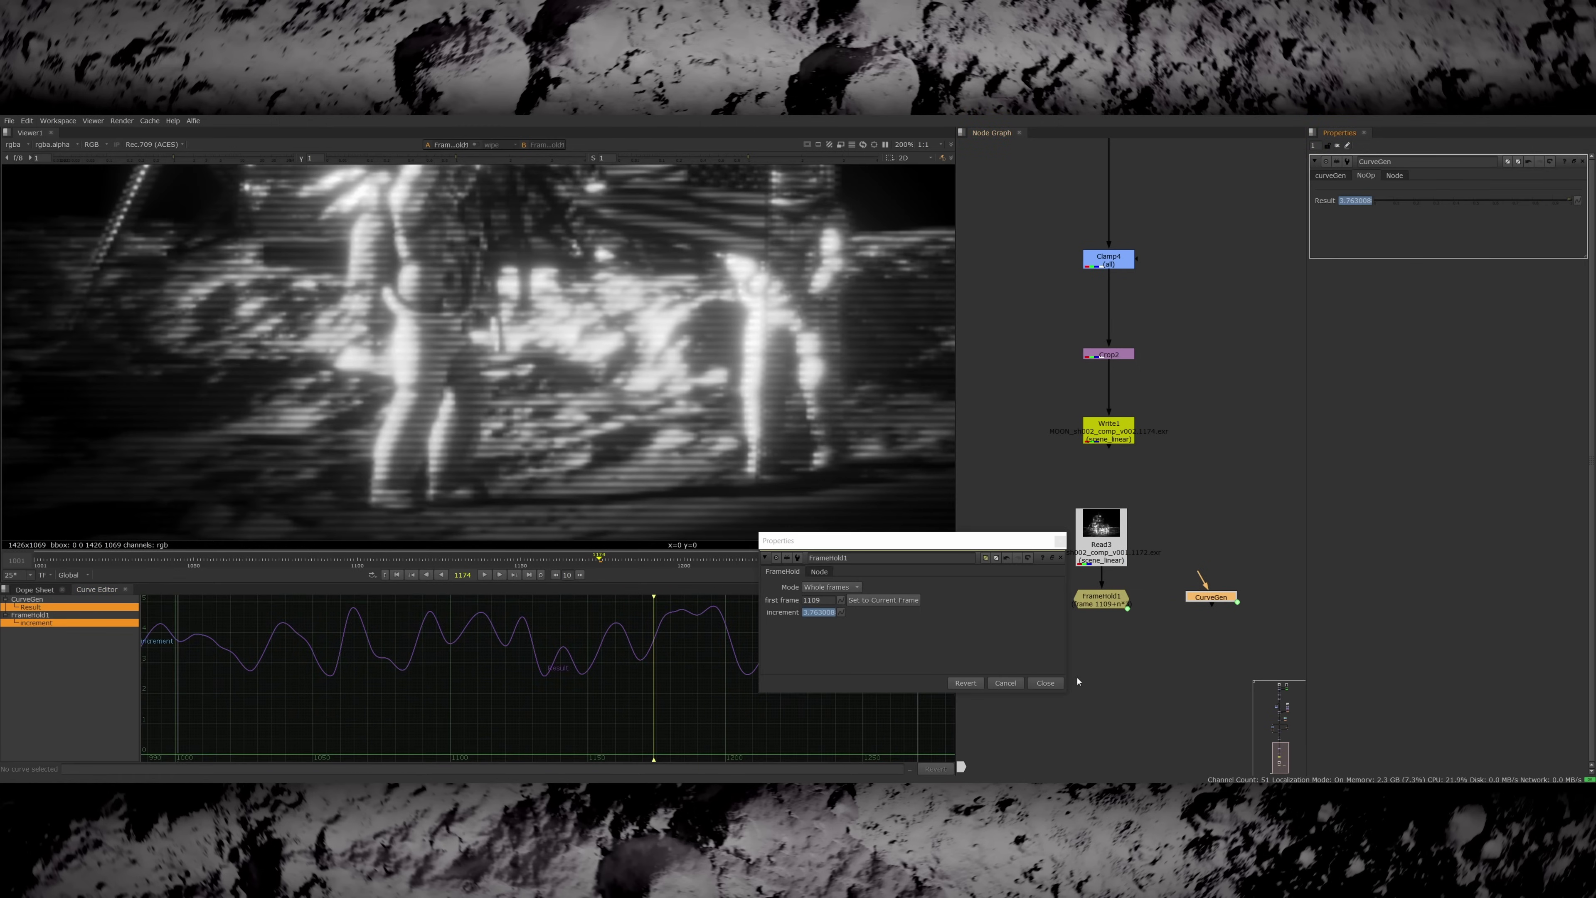
left_click(1193, 510)
key("l")
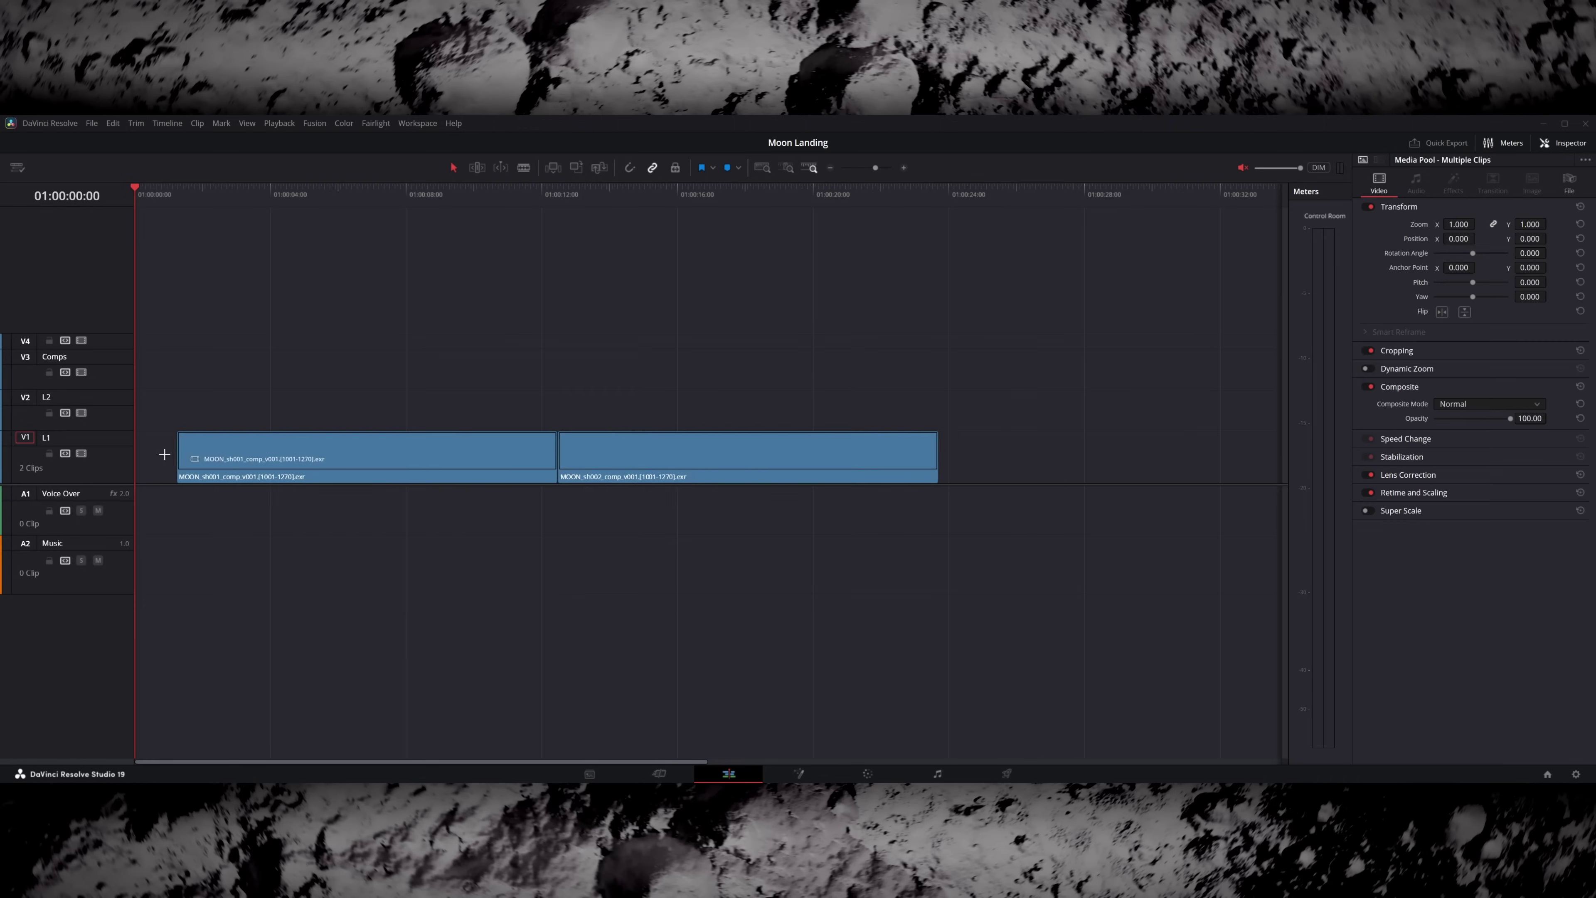
- Move the moon clips to the timeline start; in Dehancer enable Expand and choose 16mm ISO 500 grain
left_click_drag(328, 417, 286, 436)
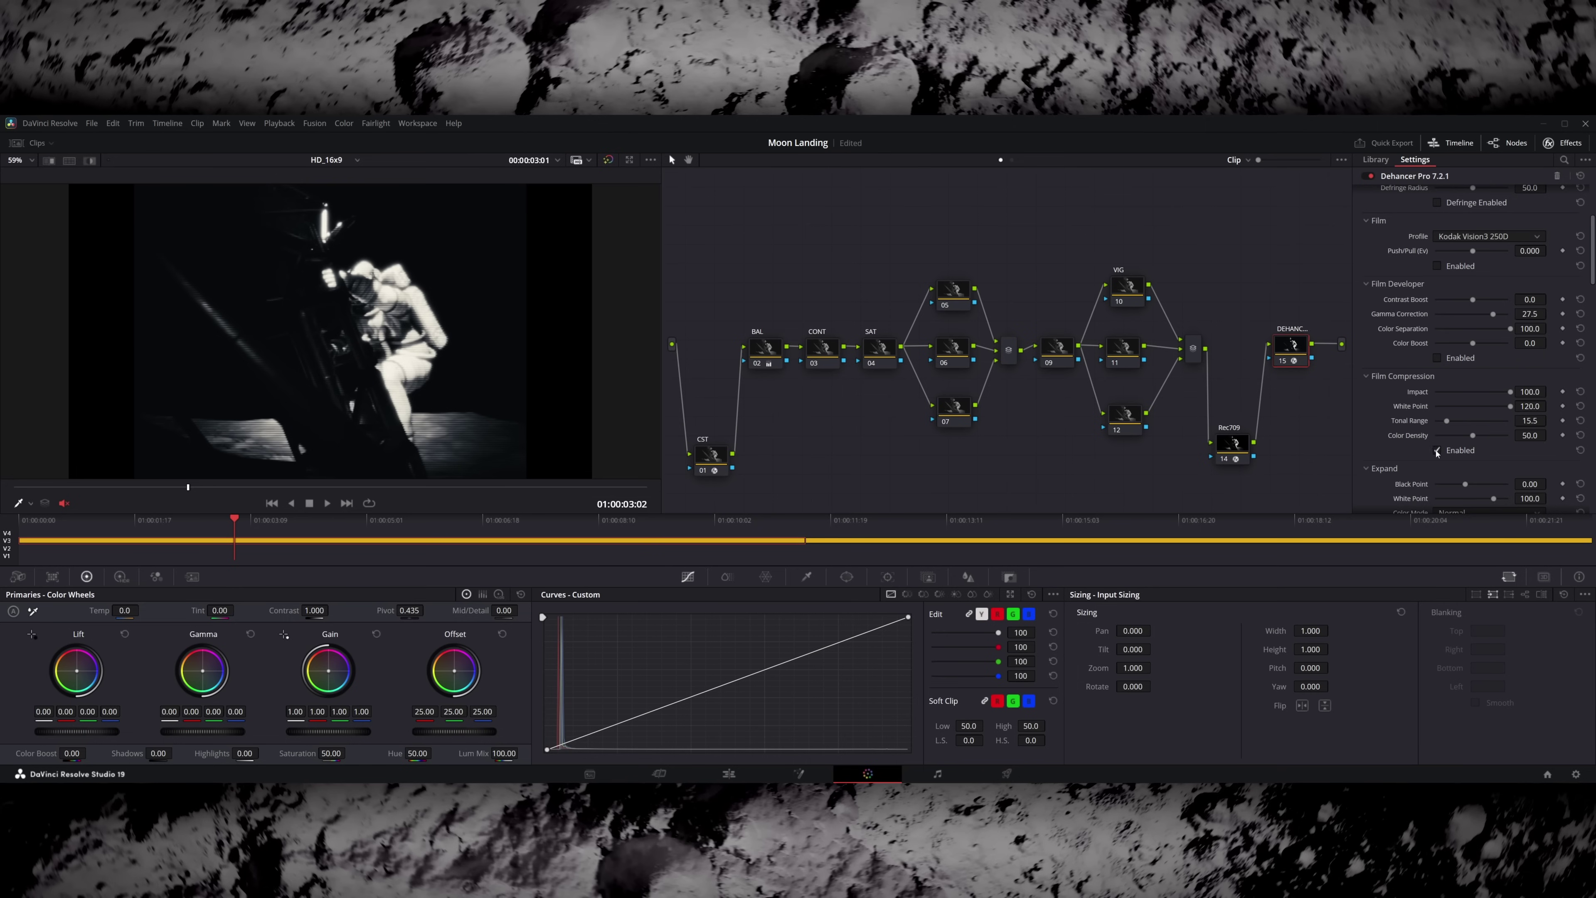
scroll(1438, 453, "down", 3)
left_click(1438, 354)
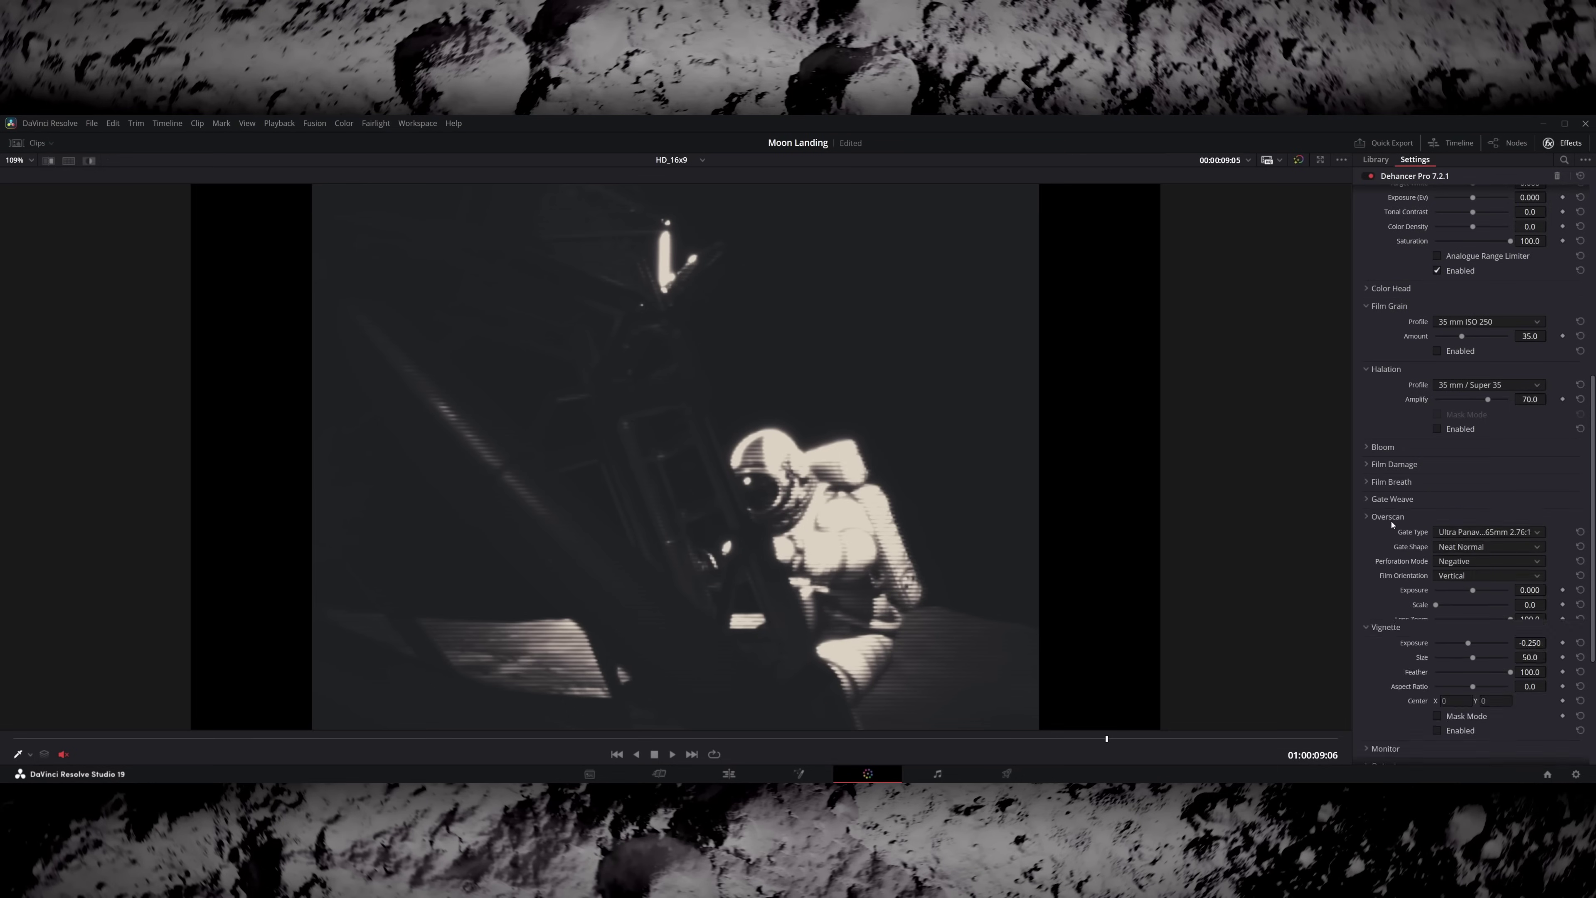
left_click(1466, 518)
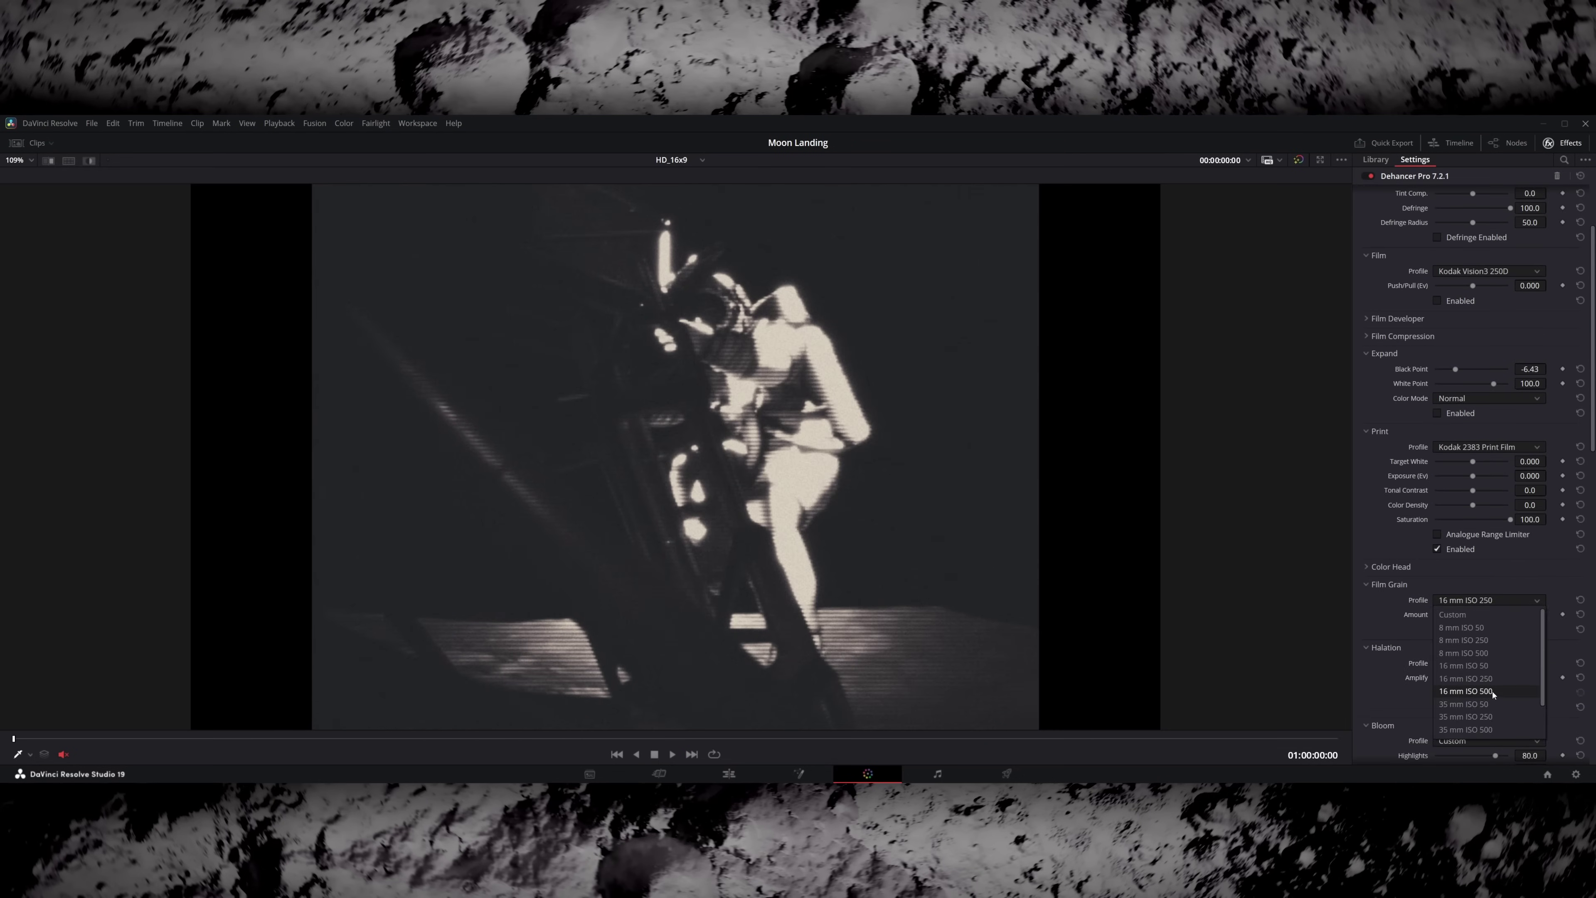
left_click(1455, 623)
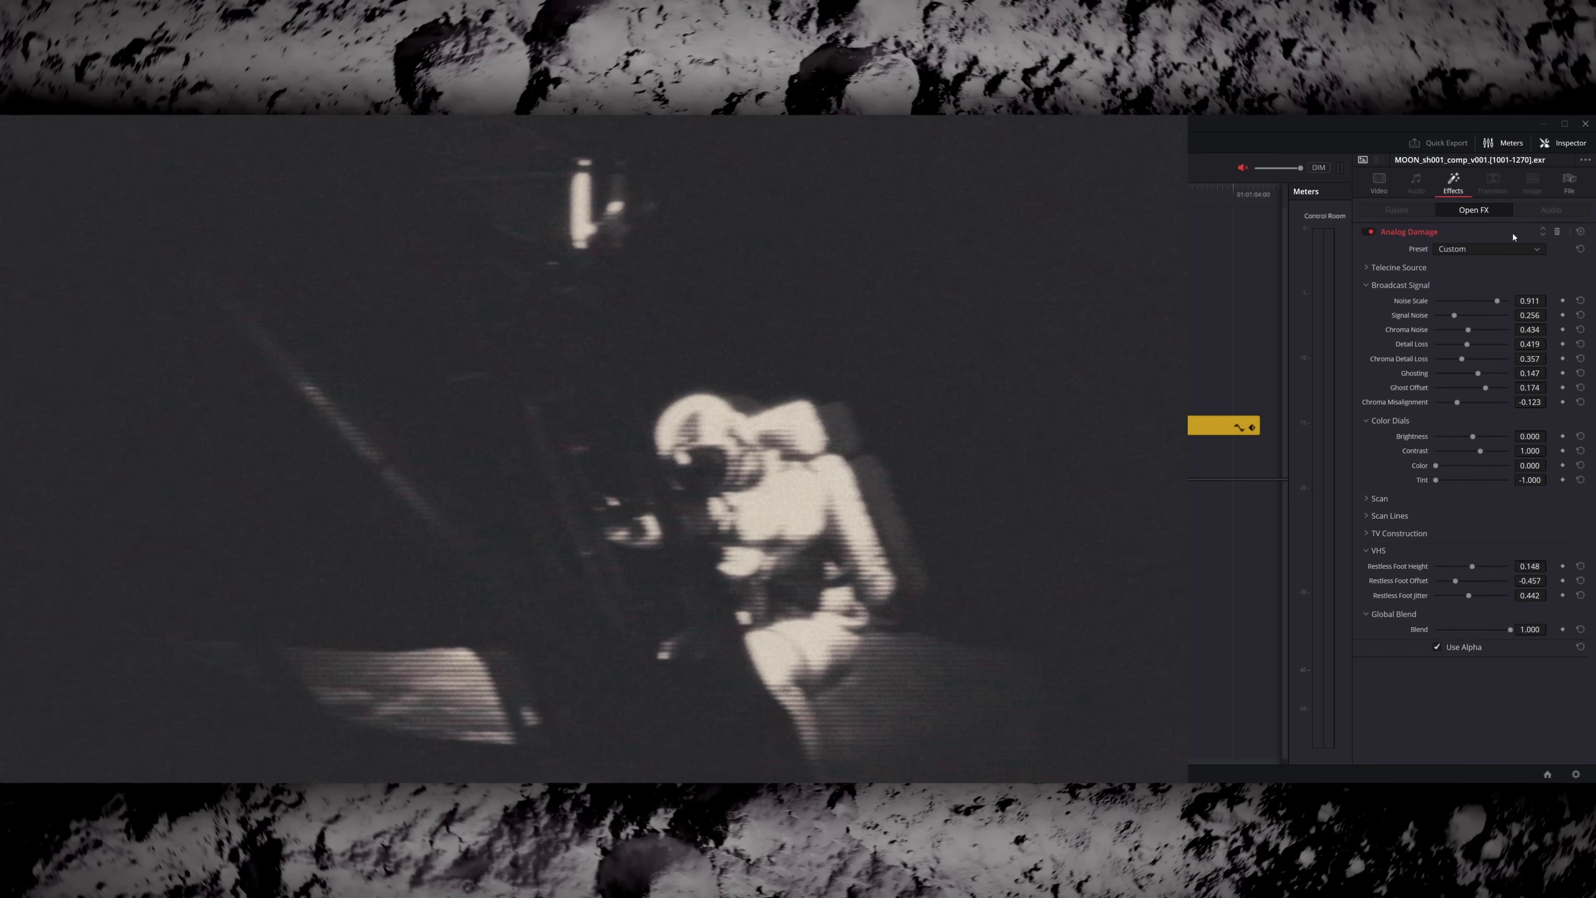
- Reset the Analog Damage Ghosting amount to zero on MOON_sh001
double_click(1422, 375)
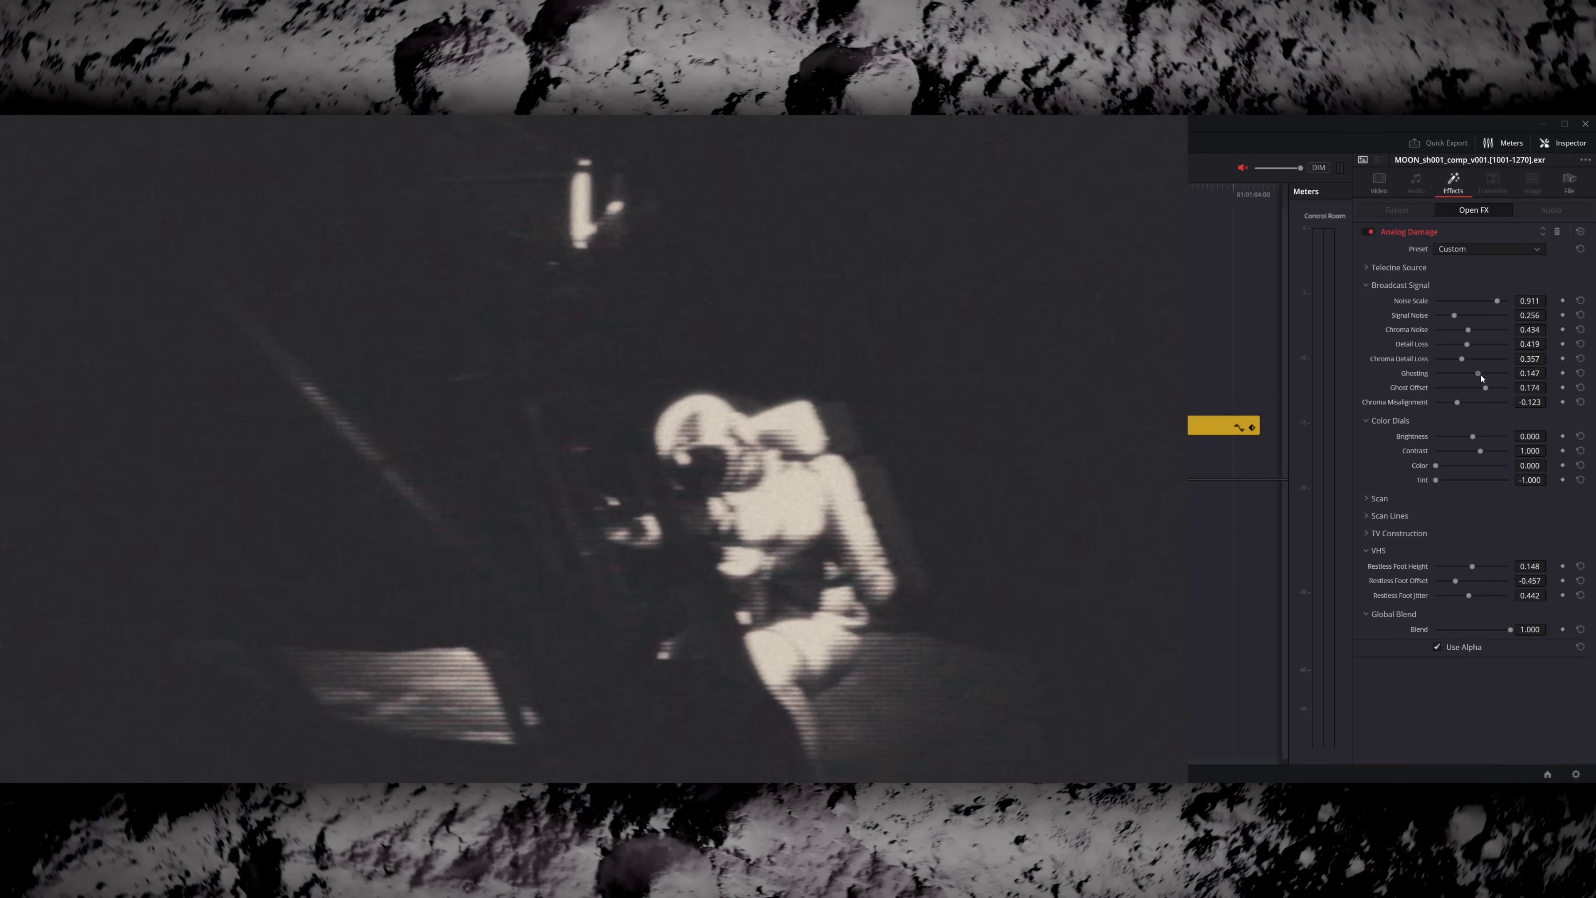